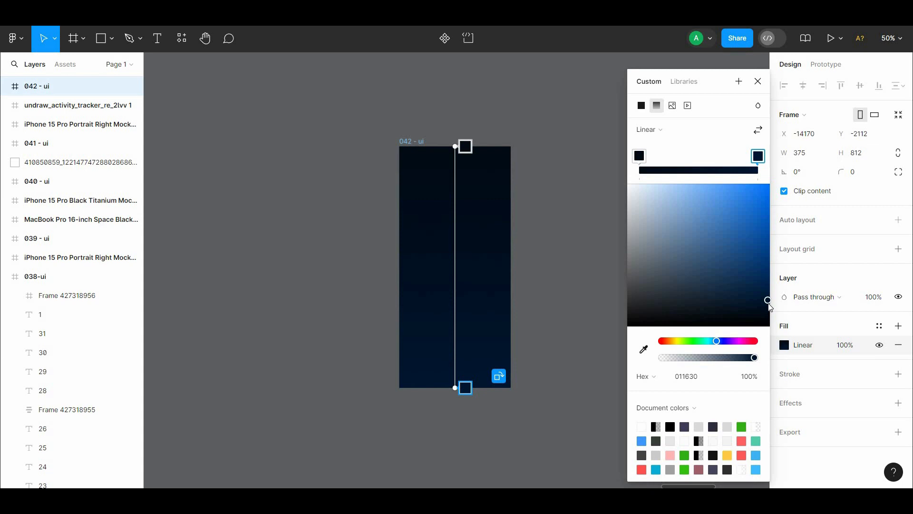
Step: Paste the 9:41 status bar group and place it along the top of the 042 - ui frame, at about X -14150, Y -2100
{"action": "left_click", "coordinate": [532, 265]}
{"action": "key", "text": "ctrl+plus"}
{"action": "left_click_drag", "start_coordinate": [565, 233], "coordinate": [542, 232]}
{"action": "key", "text": "ctrl+minus"}
{"action": "key", "text": "ctrl+plus"}
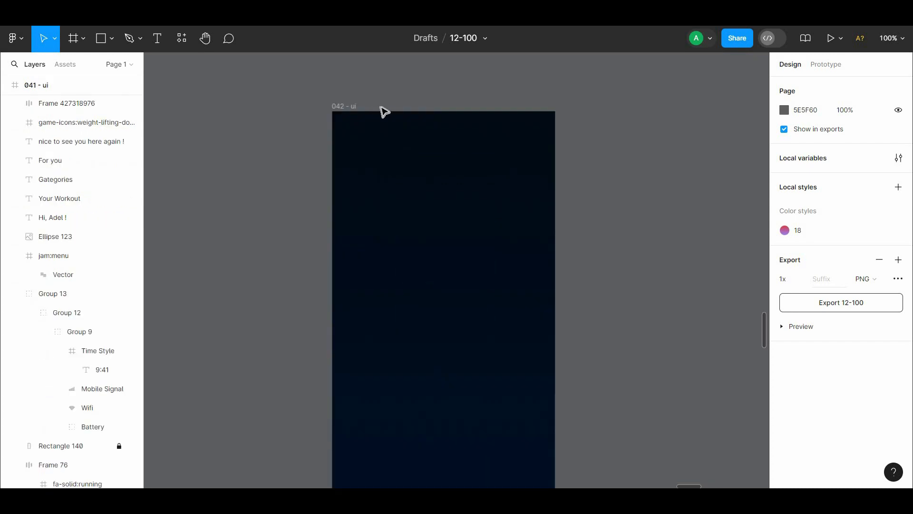
{"action": "left_click_drag", "start_coordinate": [387, 105], "coordinate": [386, 89]}
{"action": "key", "text": "ctrl+v"}
{"action": "left_click_drag", "start_coordinate": [412, 223], "coordinate": [408, 287]}
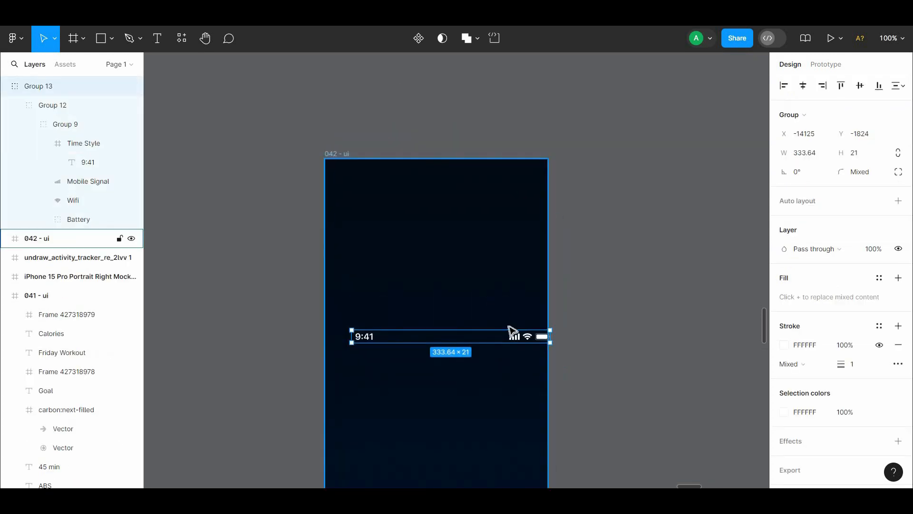
{"action": "left_click_drag", "start_coordinate": [512, 330], "coordinate": [487, 165]}
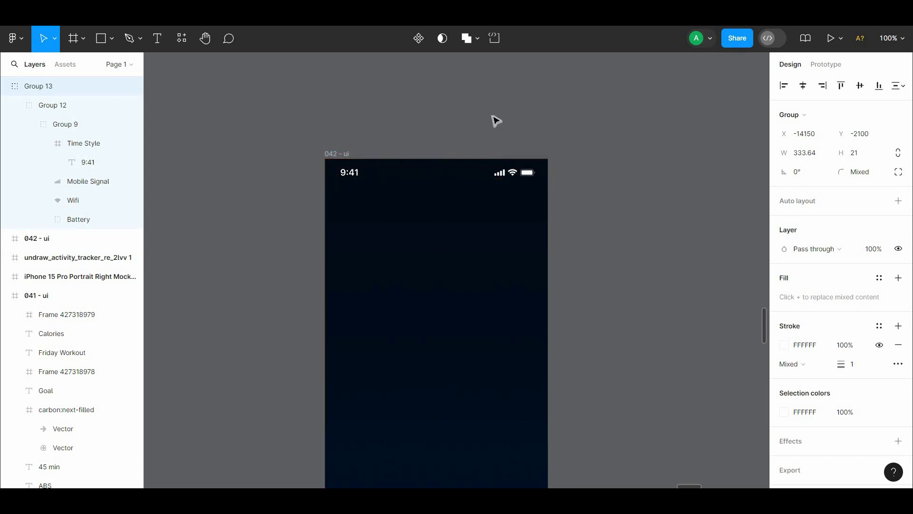
{"action": "left_click", "coordinate": [496, 120]}
{"action": "scroll", "coordinate": [557, 145], "scroll_direction": "down", "scroll_amount": 3}
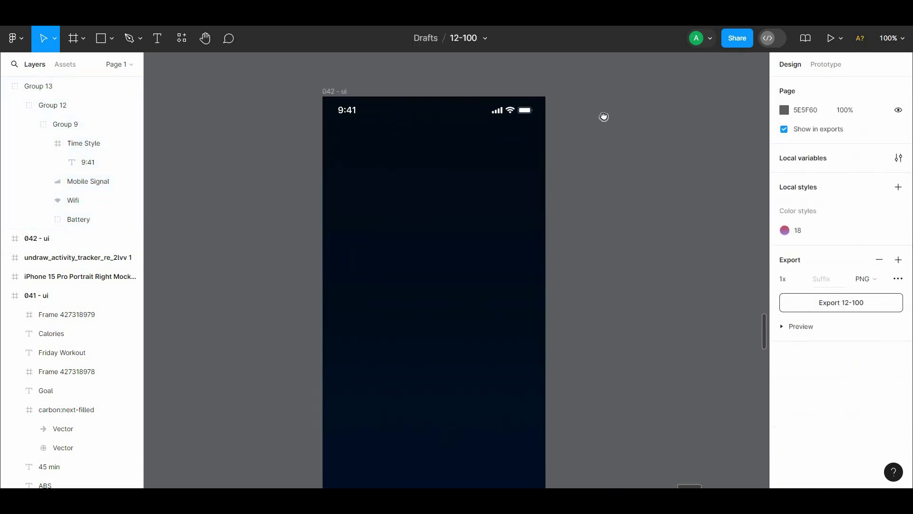
{"action": "left_click_drag", "start_coordinate": [604, 116], "coordinate": [627, 260]}
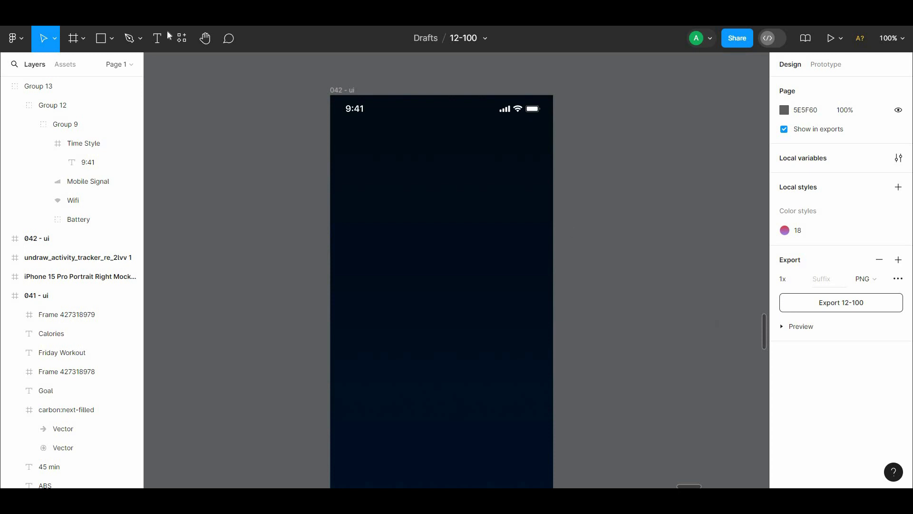
Step: Find the Iconify plugin with the search term "icon" and open it
{"action": "left_click", "coordinate": [181, 37]}
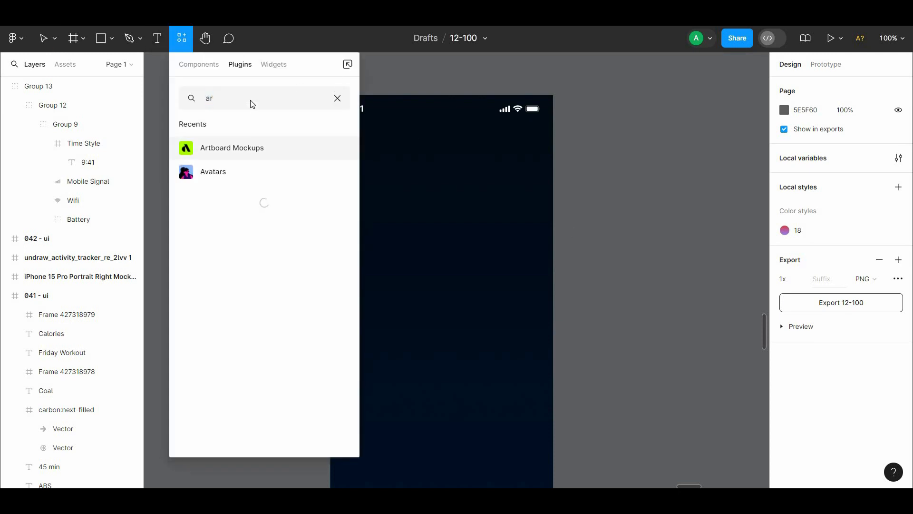
{"action": "type", "text": "icon"}
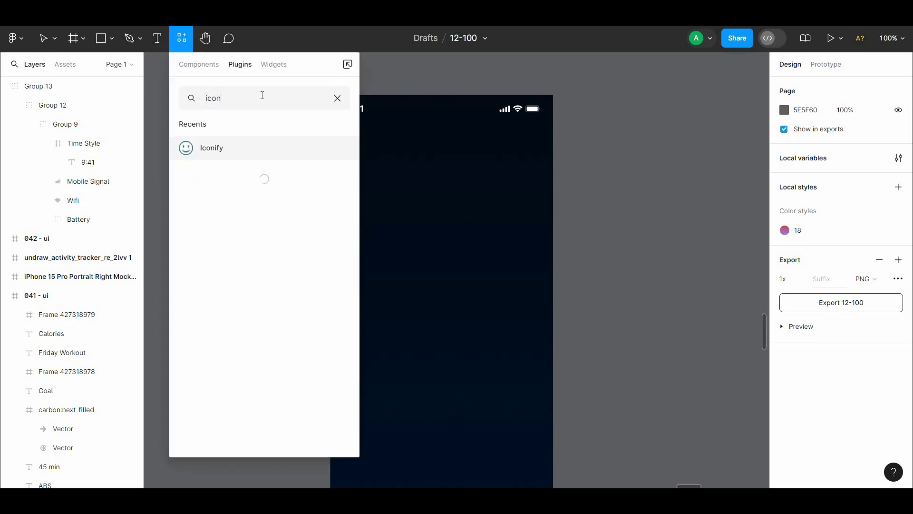
{"action": "key", "text": "Escape"}
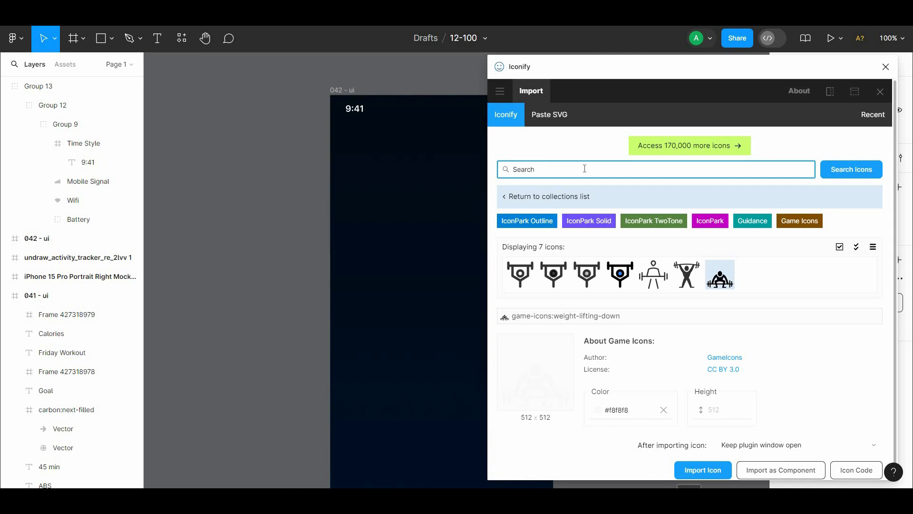
Step: Search Iconify for "Search" icons and import iconamoon:search-bold in #f8f8f8
{"action": "key", "text": "Return"}
{"action": "left_click", "coordinate": [896, 239]}
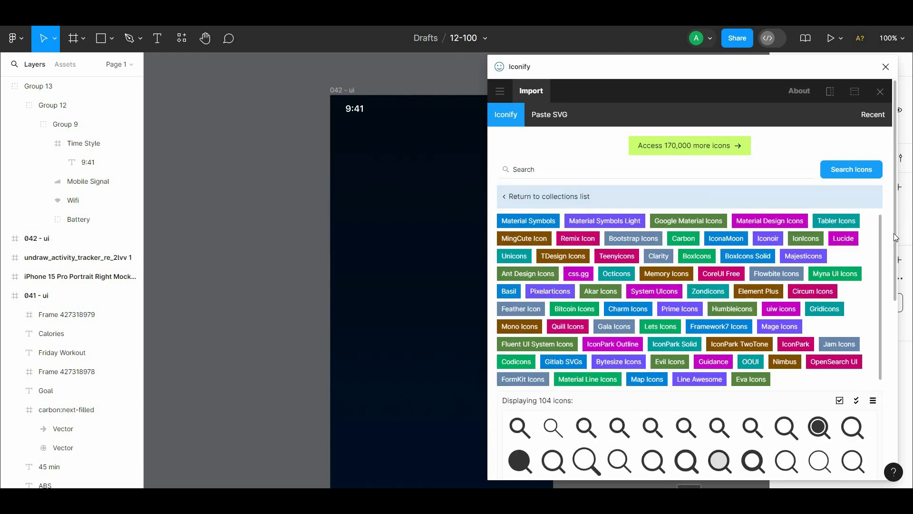
{"action": "left_click_drag", "start_coordinate": [896, 238], "coordinate": [891, 327]}
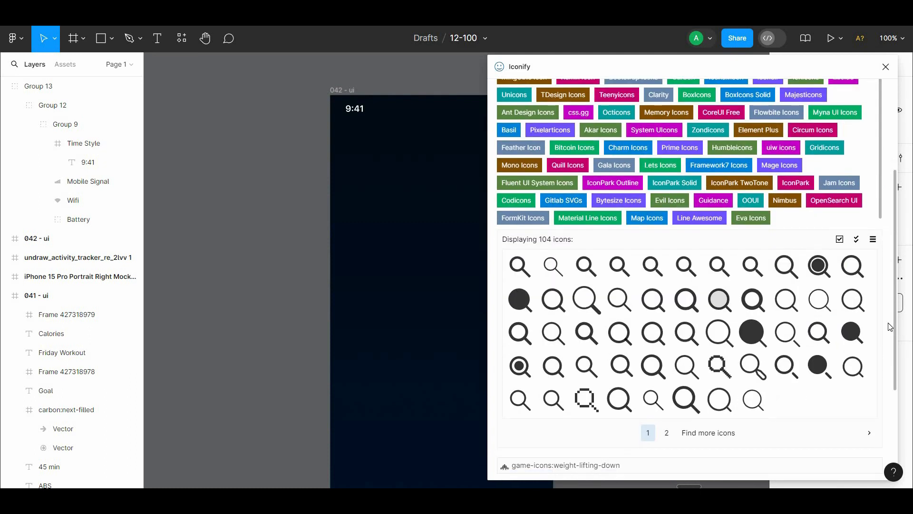
{"action": "left_click", "coordinate": [698, 301]}
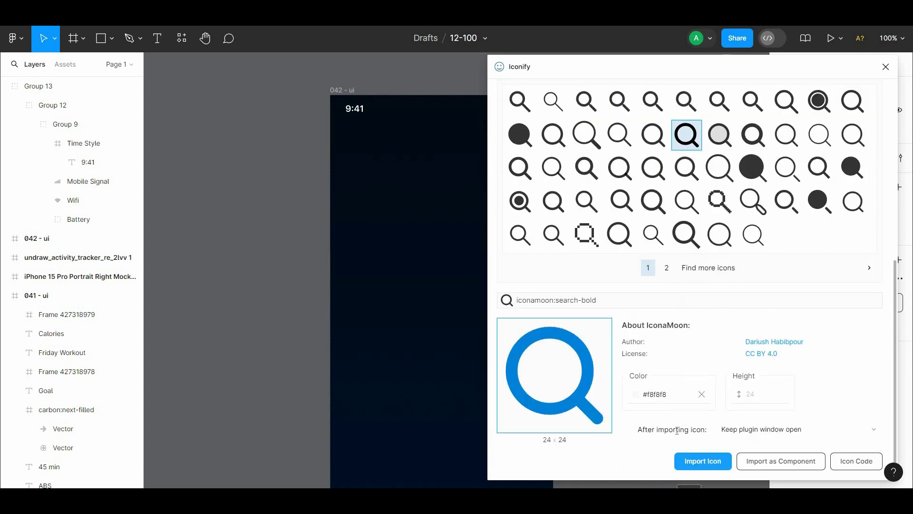
{"action": "left_click", "coordinate": [704, 463]}
Step: Search Iconify for "menu" icons and import the three-line ion:menu icon in #f8f8f8
{"action": "left_click_drag", "start_coordinate": [895, 296], "coordinate": [890, 119]}
{"action": "left_click", "coordinate": [676, 164]}
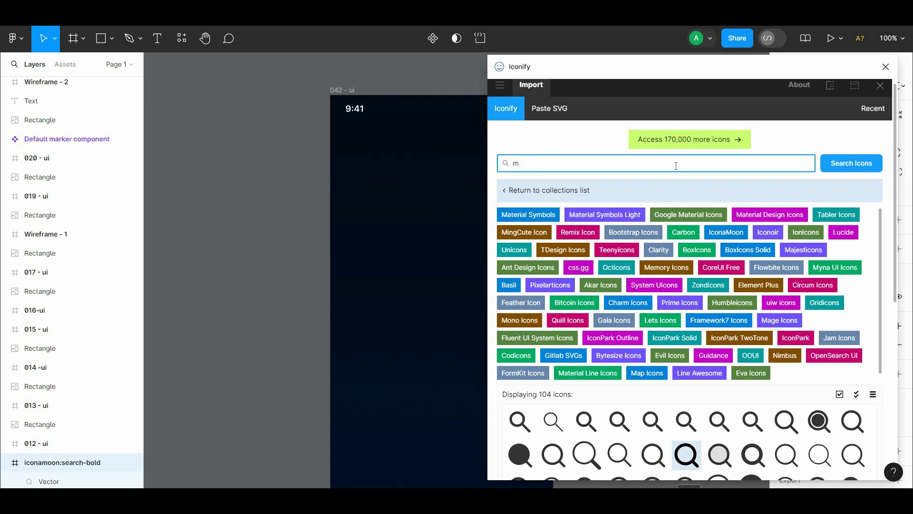
{"action": "key", "text": "Return"}
{"action": "scroll", "coordinate": [866, 314], "scroll_direction": "down", "scroll_amount": 3}
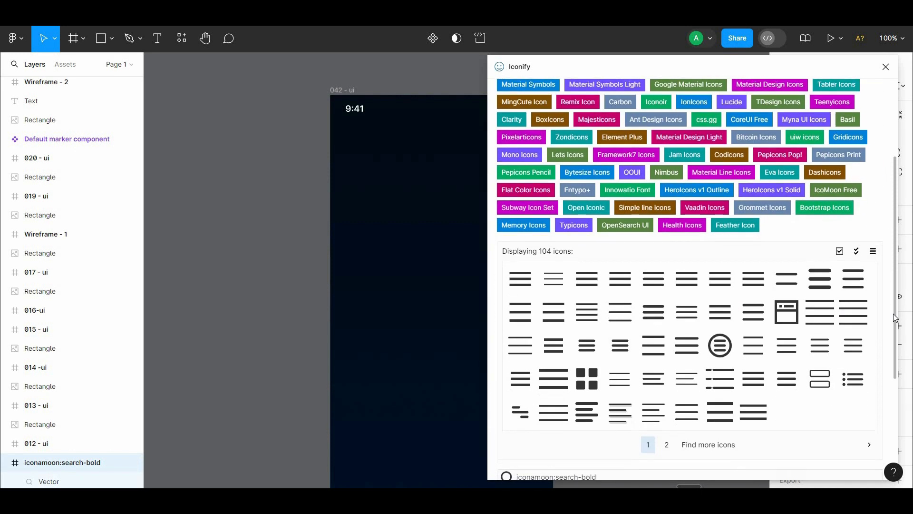
{"action": "left_click", "coordinate": [664, 321]}
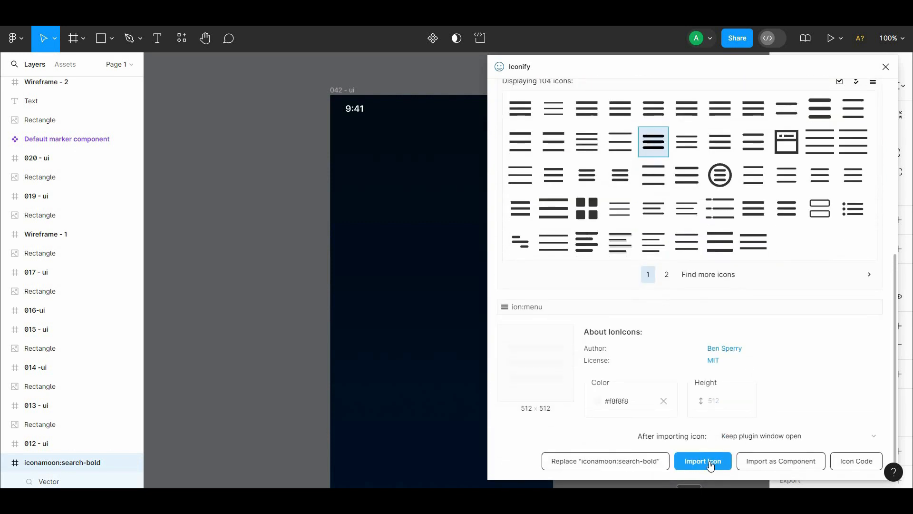
{"action": "left_click", "coordinate": [707, 463]}
Step: Search Iconify for "more" icons and import the vertical three-dot mingcute:more-2-fill in #f8f8f8
{"action": "scroll", "coordinate": [644, 169], "scroll_direction": "up", "scroll_amount": 7}
{"action": "triple_click", "coordinate": [643, 168]}
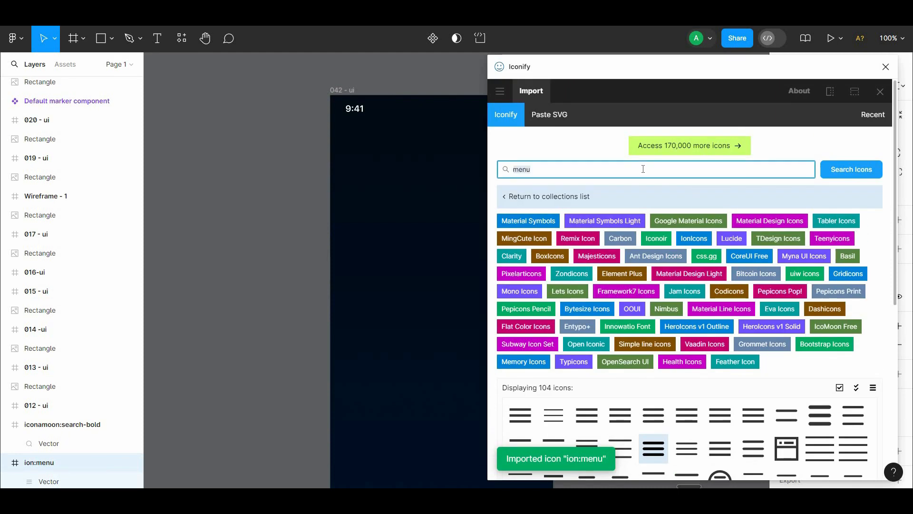
{"action": "key", "text": "BackSpace"}
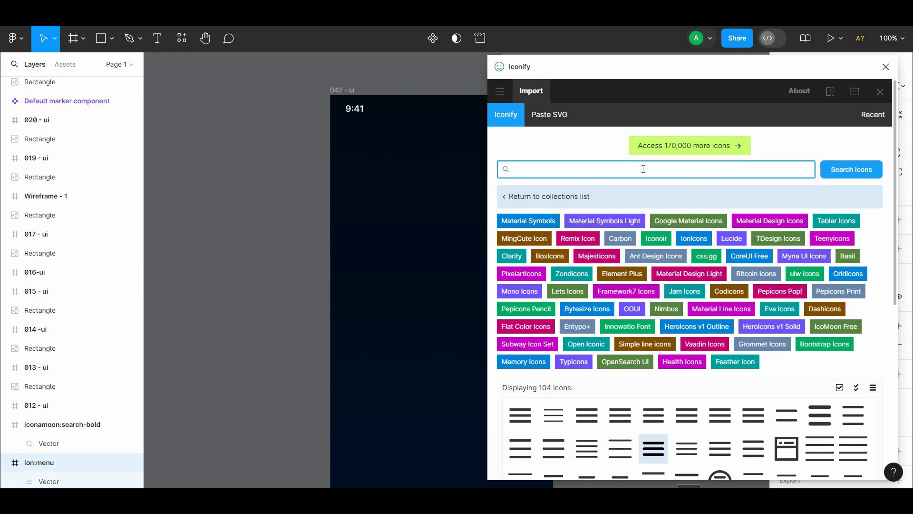
{"action": "type", "text": "more"}
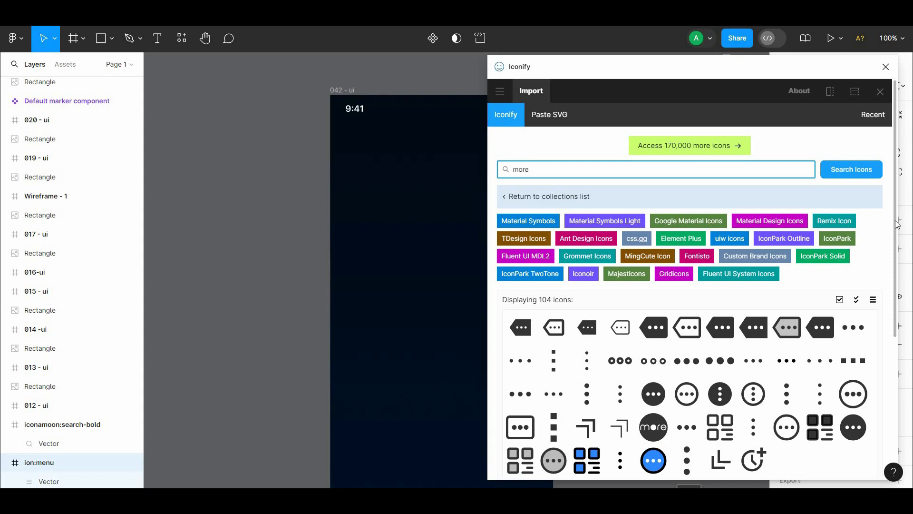
{"action": "scroll", "coordinate": [589, 273], "scroll_direction": "down", "scroll_amount": 3}
{"action": "left_click", "coordinate": [709, 461]}
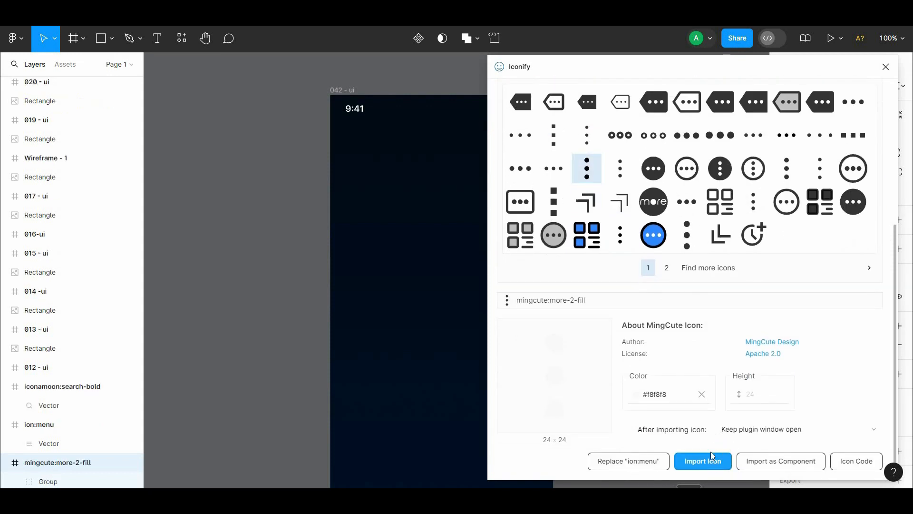
Step: Search Iconify for "check" icons and import the mingcute:check-fill tick in #f8f8f8
{"action": "scroll", "coordinate": [620, 181], "scroll_direction": "up", "scroll_amount": 5}
{"action": "triple_click", "coordinate": [618, 172]}
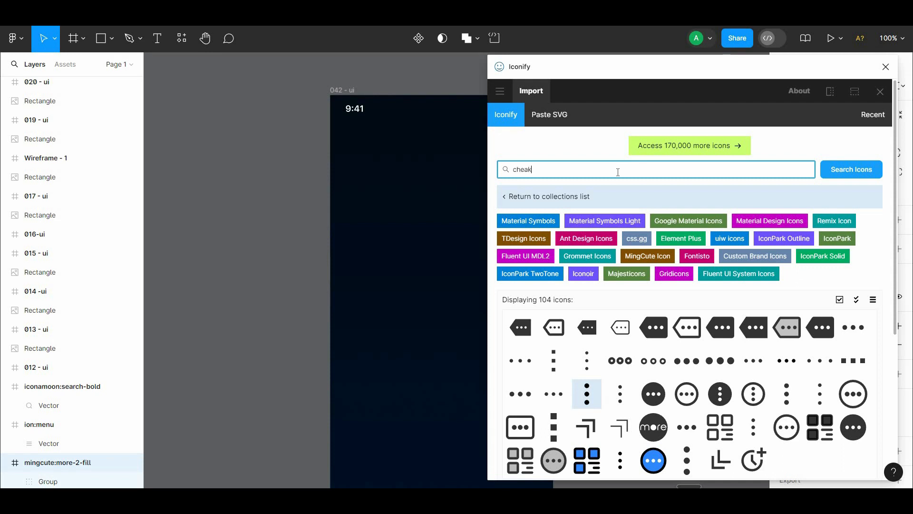
{"action": "key", "text": "Return"}
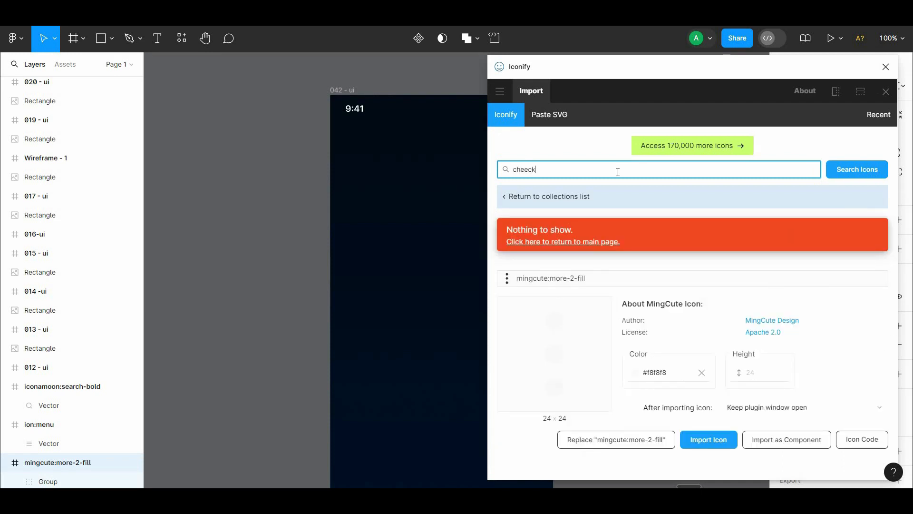
{"action": "left_click", "coordinate": [503, 179]}
{"action": "left_click", "coordinate": [525, 170]}
{"action": "key", "text": "Return"}
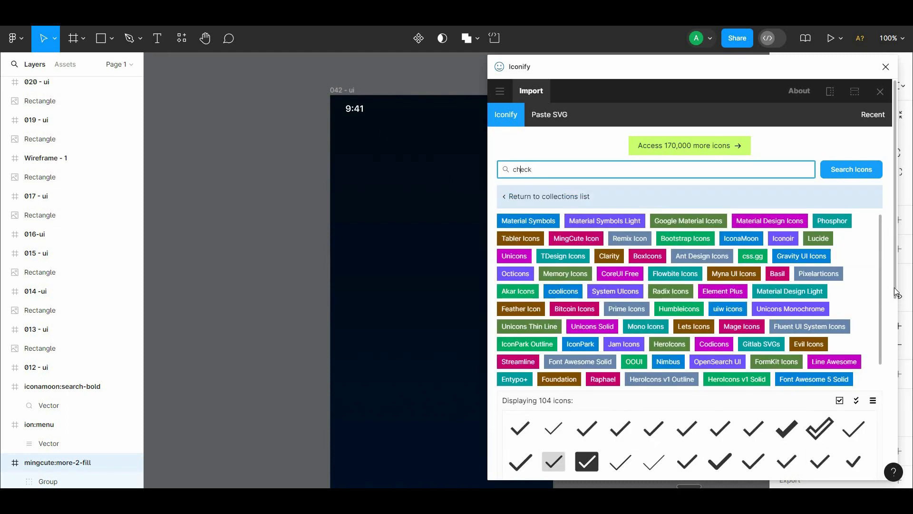
{"action": "left_click_drag", "start_coordinate": [896, 292], "coordinate": [907, 392]}
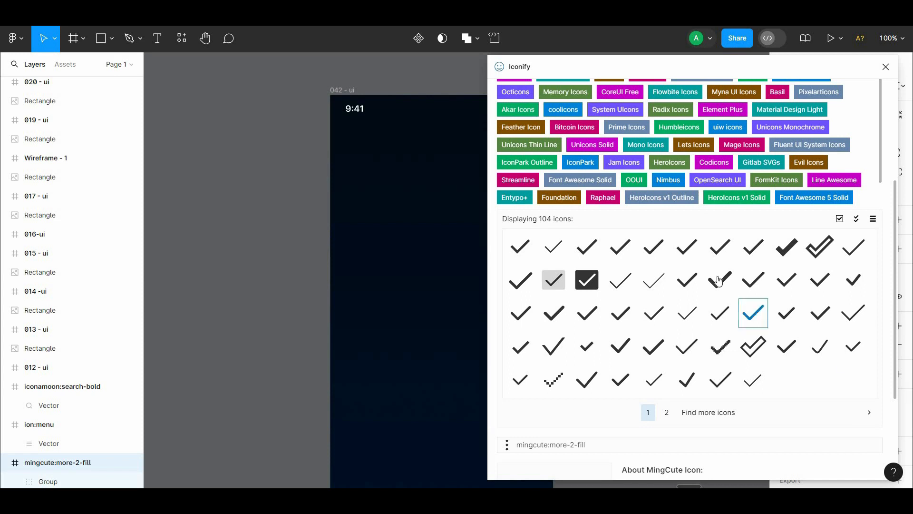
{"action": "left_click", "coordinate": [719, 280]}
{"action": "left_click", "coordinate": [703, 461]}
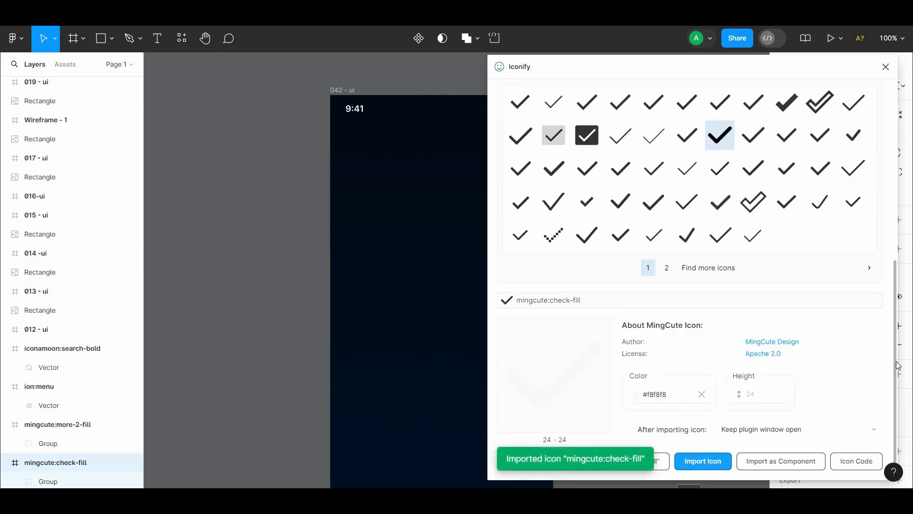
Step: Search Iconify for "task" icons and import iconoir:task-list in #f8f8f8
{"action": "left_click_drag", "start_coordinate": [896, 333], "coordinate": [886, 167]}
{"action": "double_click", "coordinate": [652, 147]}
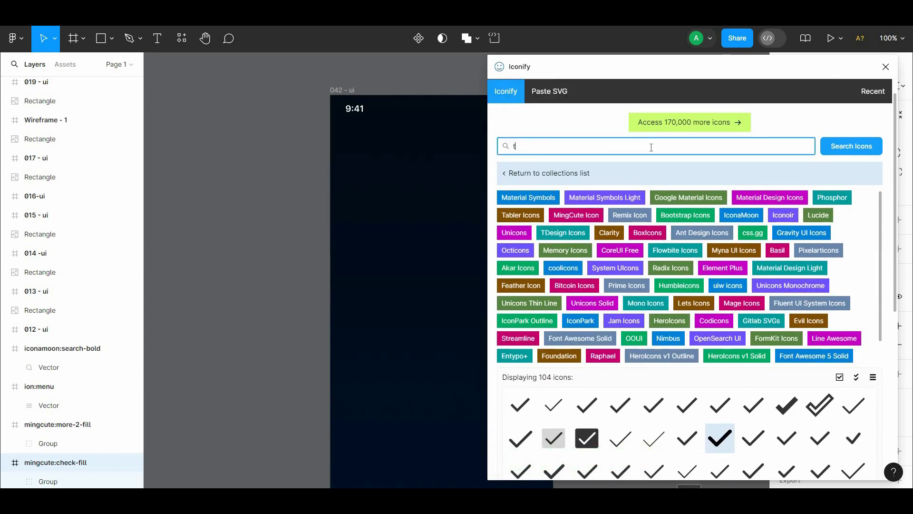
{"action": "key", "text": "Return"}
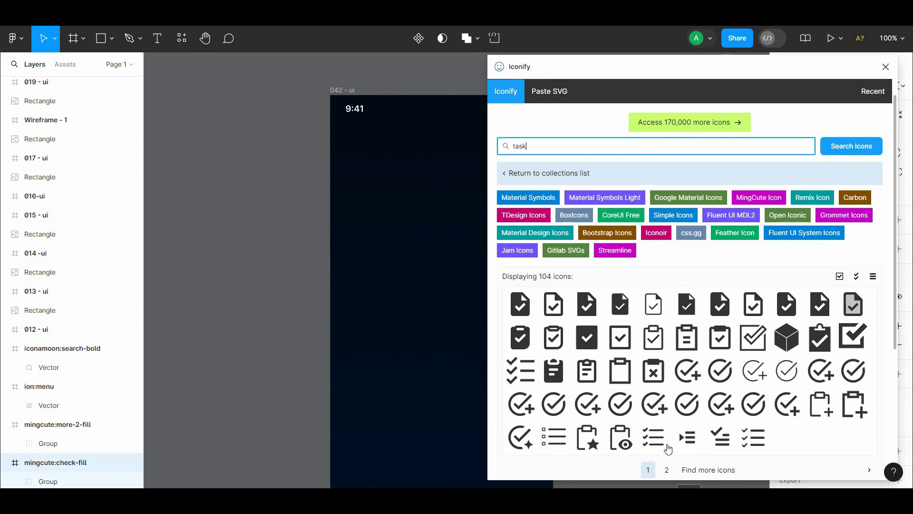
{"action": "left_click", "coordinate": [665, 444]}
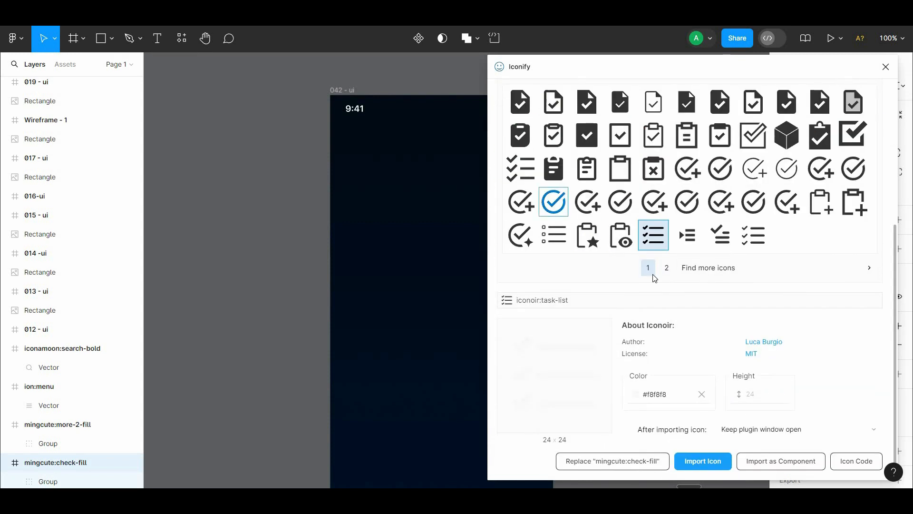
{"action": "left_click", "coordinate": [718, 466]}
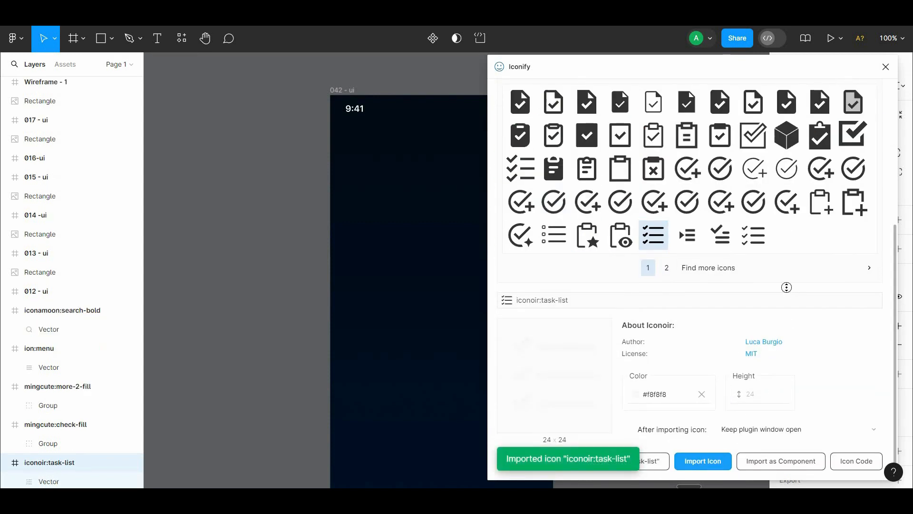
Step: Import the circled tick ic:round-task-alt in #f8f8f8 from the same task icon results
{"action": "scroll", "coordinate": [791, 280], "scroll_direction": "up", "scroll_amount": 2}
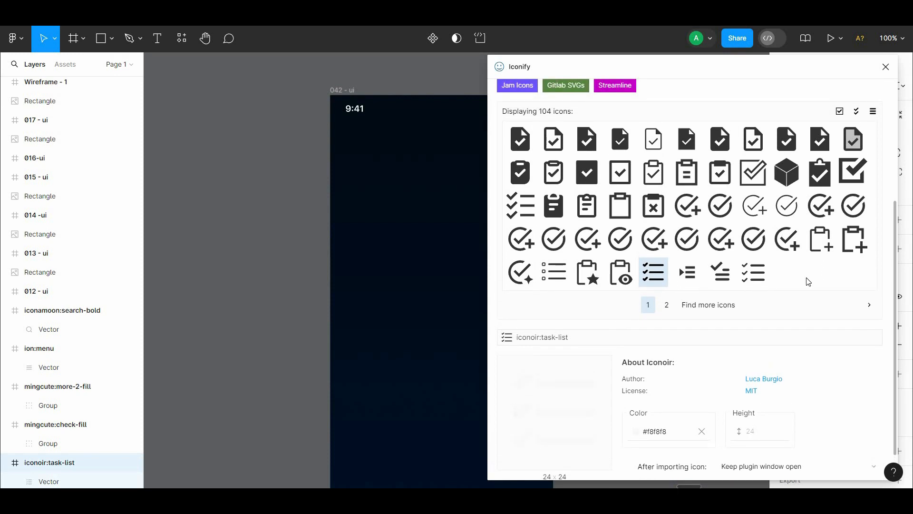
{"action": "left_click", "coordinate": [754, 238]}
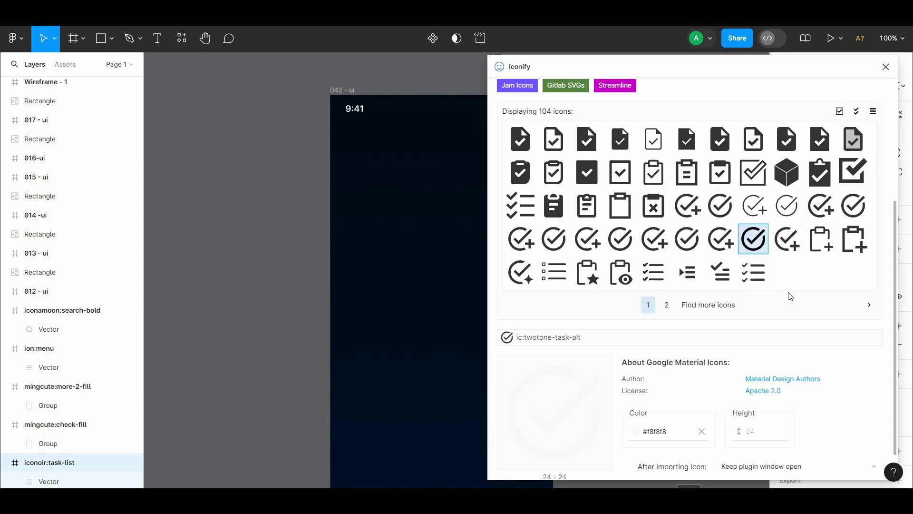
{"action": "scroll", "coordinate": [789, 294], "scroll_direction": "down", "scroll_amount": 2}
{"action": "left_click", "coordinate": [620, 206]}
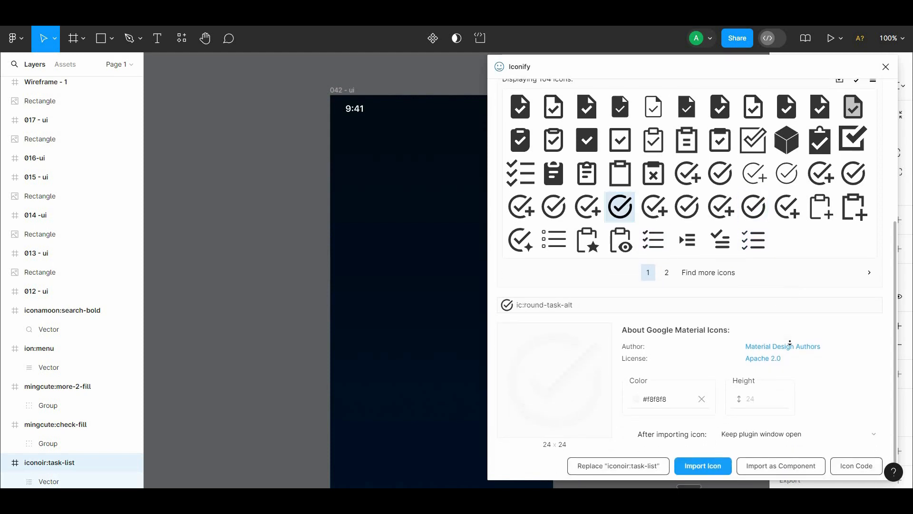
{"action": "scroll", "coordinate": [789, 294], "scroll_direction": "down", "scroll_amount": 1}
{"action": "left_click", "coordinate": [728, 461]}
Step: Search Iconify for "profile" icons, import iconamoon:profile-bold in #f8f8f8, and close the plugin
{"action": "scroll", "coordinate": [746, 422], "scroll_direction": "up", "scroll_amount": 5}
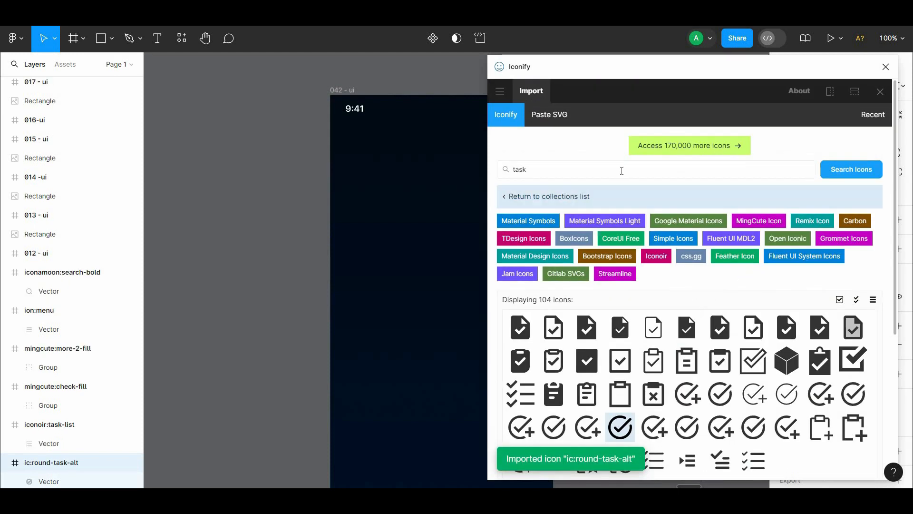
{"action": "double_click", "coordinate": [622, 170]}
{"action": "type", "text": "profile"}
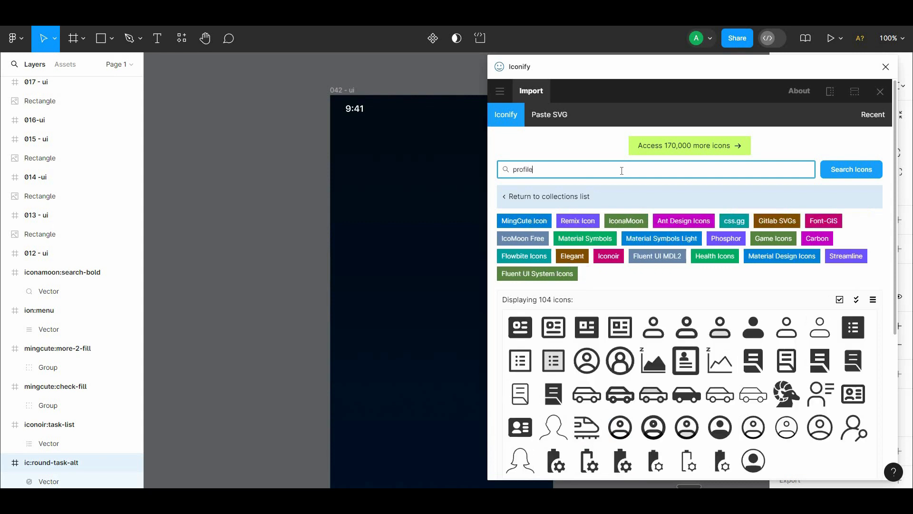
{"action": "scroll", "coordinate": [756, 296], "scroll_direction": "down", "scroll_amount": 4}
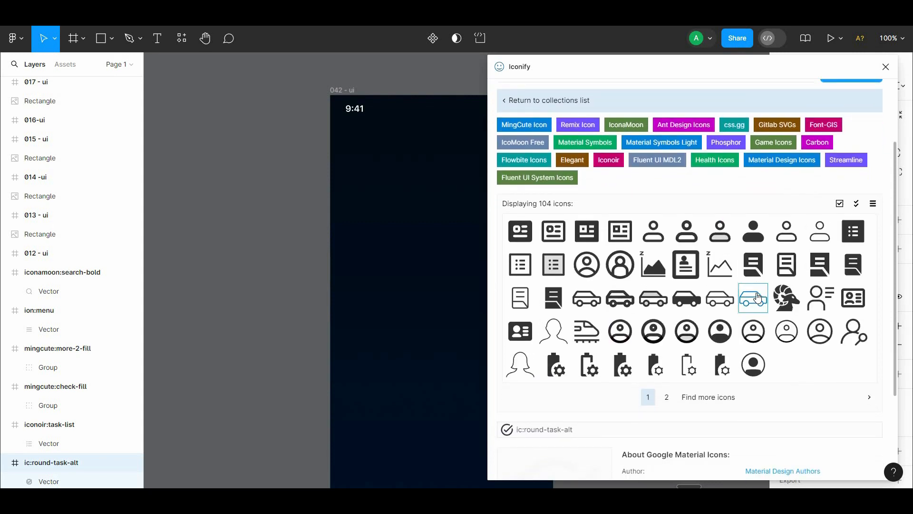
{"action": "left_click", "coordinate": [689, 247]}
{"action": "scroll", "coordinate": [689, 247], "scroll_direction": "down", "scroll_amount": 4}
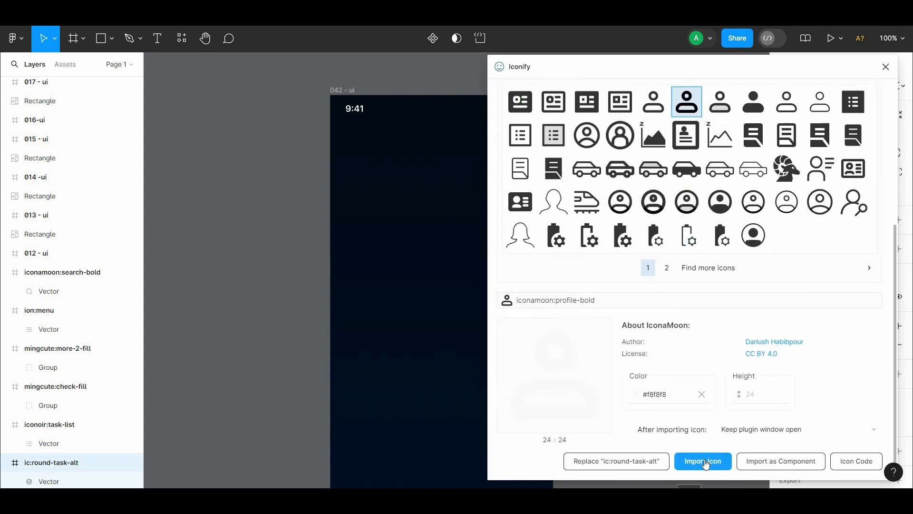
{"action": "left_click", "coordinate": [701, 460]}
{"action": "left_click_drag", "start_coordinate": [600, 162], "coordinate": [445, 153]}
{"action": "scroll", "coordinate": [444, 154], "scroll_direction": "up", "scroll_amount": 3}
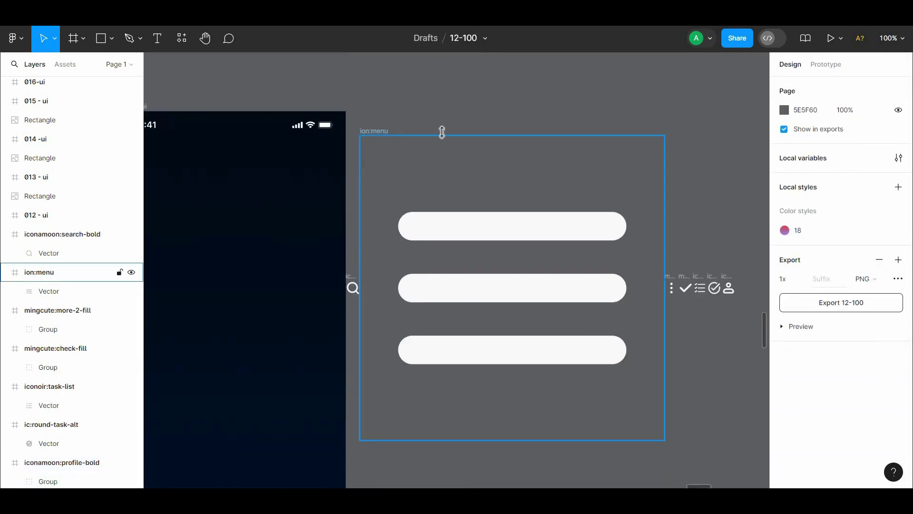
Step: Move the search and menu icons into the 042 - ui frame and resize the menu icon to 24 × 24
{"action": "left_click_drag", "start_coordinate": [355, 285], "coordinate": [321, 193]}
{"action": "left_click_drag", "start_coordinate": [375, 131], "coordinate": [162, 196]}
{"action": "left_click_drag", "start_coordinate": [161, 196], "coordinate": [279, 104]}
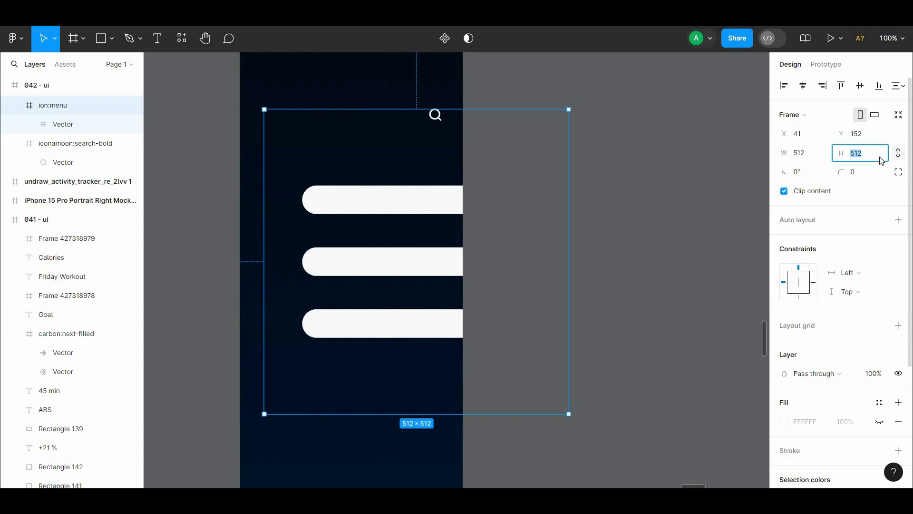
{"action": "type", "text": "24"}
{"action": "left_click", "coordinate": [707, 165]}
{"action": "left_click_drag", "start_coordinate": [331, 129], "coordinate": [408, 234]}
{"action": "left_click", "coordinate": [352, 219]}
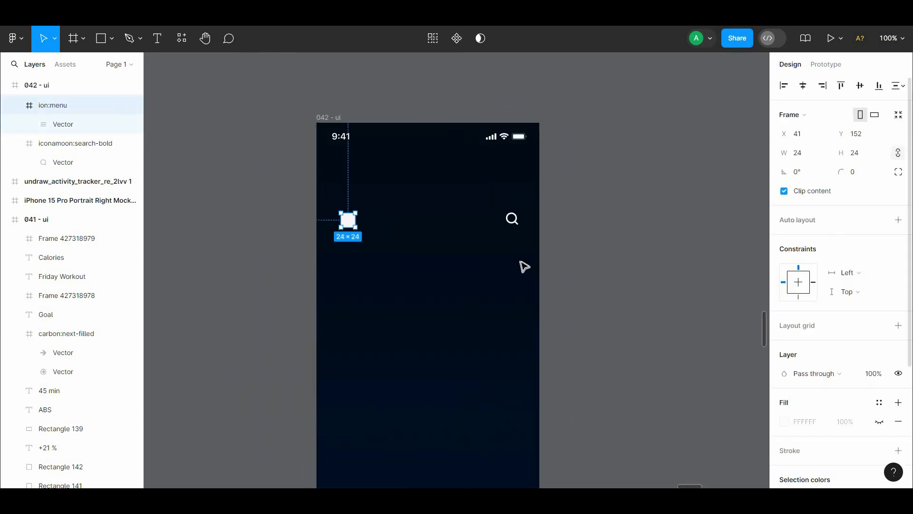
Step: Reduce the stroke weight of the menu icon's vector until its three bars are clearly separated
{"action": "double_click", "coordinate": [348, 217]}
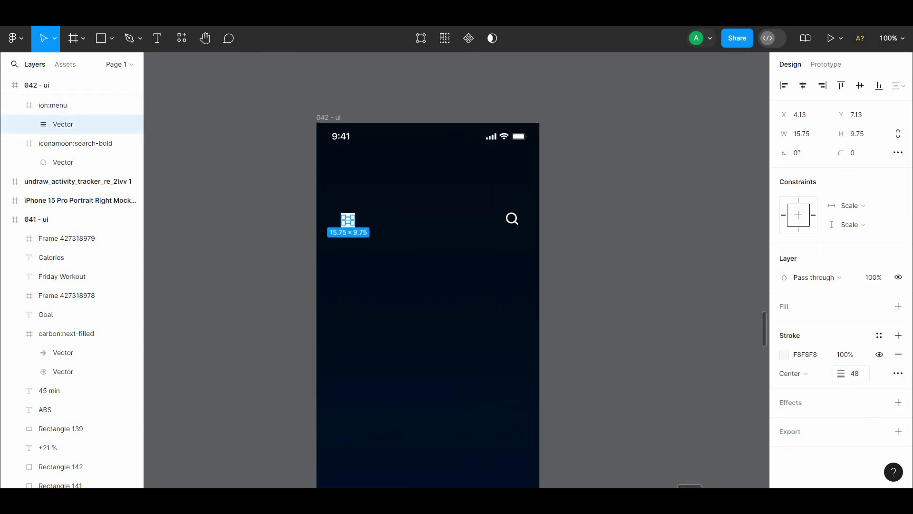
{"action": "left_click_drag", "start_coordinate": [841, 373], "coordinate": [574, 366]}
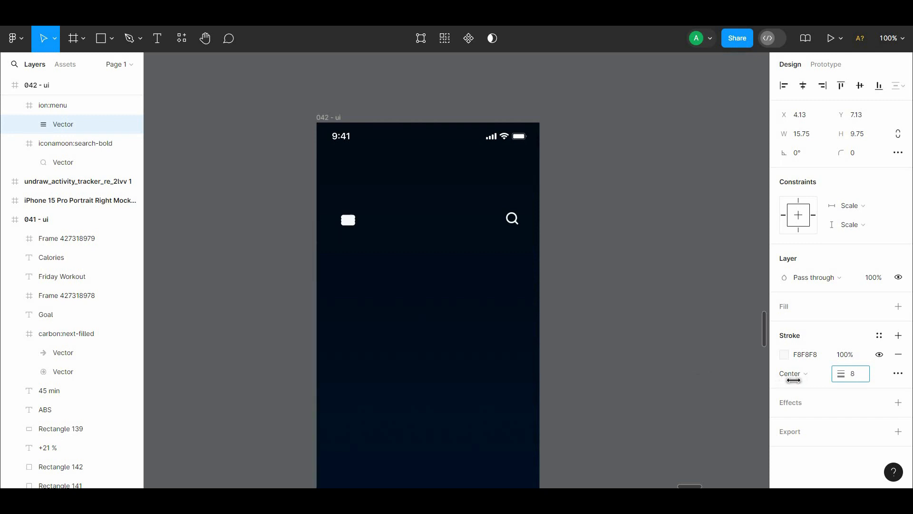
{"action": "left_click", "coordinate": [566, 318]}
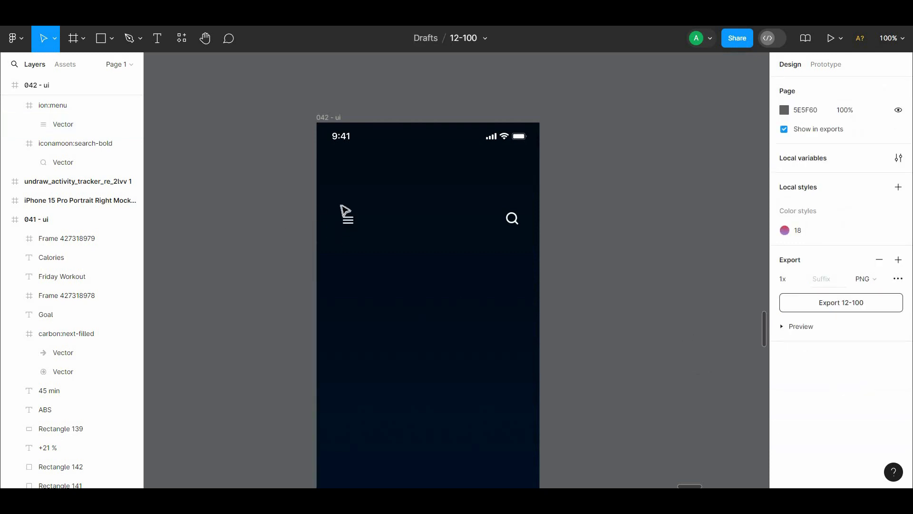
Step: Place the menu icon just below the status bar time at X 23, Y 49
{"action": "left_click_drag", "start_coordinate": [348, 218], "coordinate": [341, 169]}
{"action": "key", "text": "alt"}
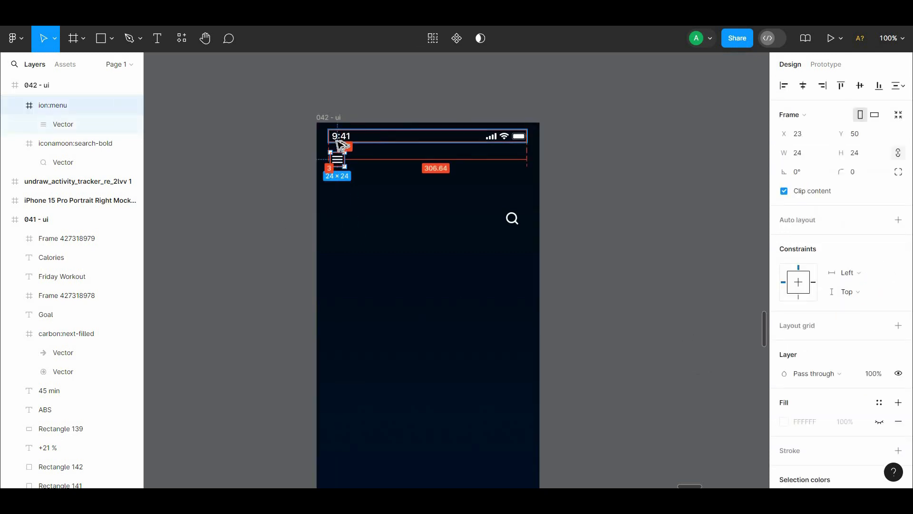
{"action": "key", "text": "alt"}
{"action": "key", "text": "Up"}
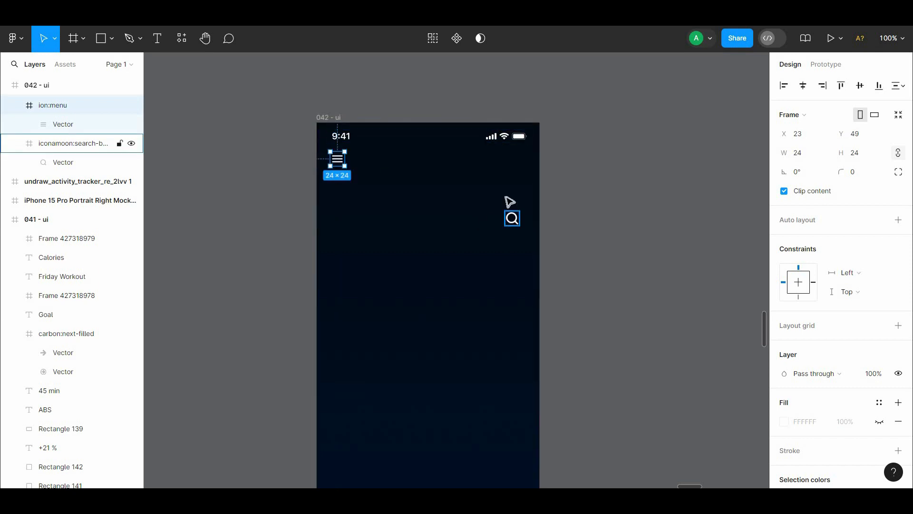
Step: Move the search icon below the battery indicator and align its vertical centre with the menu icon
{"action": "left_click_drag", "start_coordinate": [511, 219], "coordinate": [520, 164]}
{"action": "left_click", "coordinate": [337, 159], "text": "shift"}
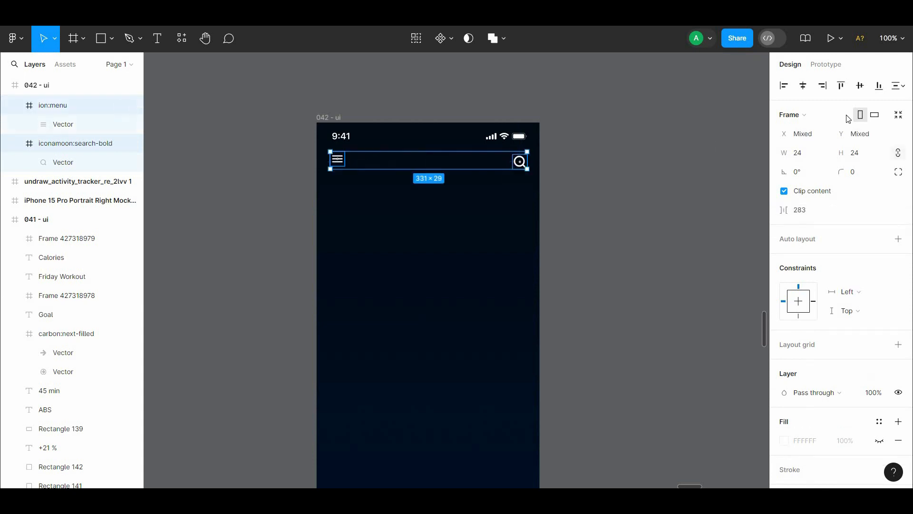
{"action": "left_click", "coordinate": [857, 89]}
Step: Check the search icon's distance to the frame edge and nudge the icon left to X 327
{"action": "key", "text": "alt"}
{"action": "left_click", "coordinate": [541, 177]}
{"action": "left_click", "coordinate": [522, 164]}
{"action": "key", "text": "alt"}
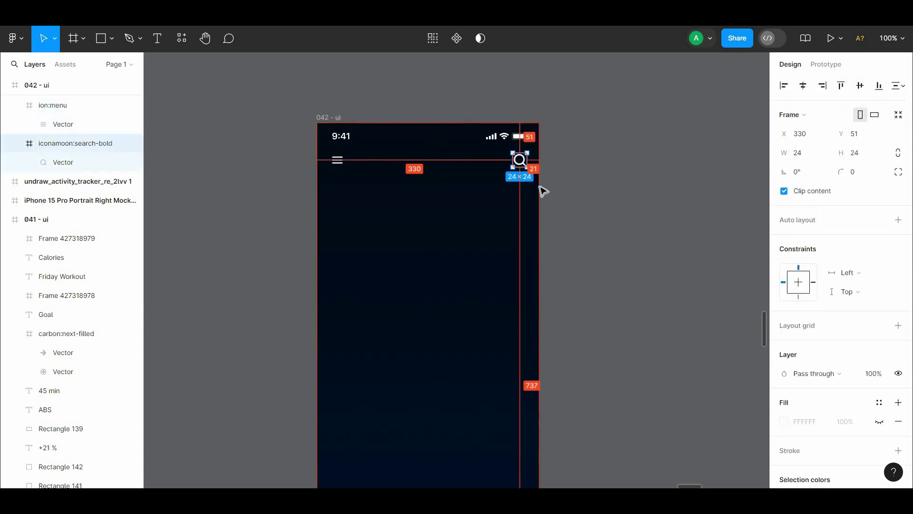
{"action": "key", "text": "alt+Left"}
{"action": "key", "text": "alt+Left"}
{"action": "key", "text": "alt+Left"}
{"action": "scroll", "coordinate": [543, 190], "scroll_direction": "left", "scroll_amount": 1}
{"action": "scroll", "coordinate": [542, 190], "scroll_direction": "down", "scroll_amount": 1}
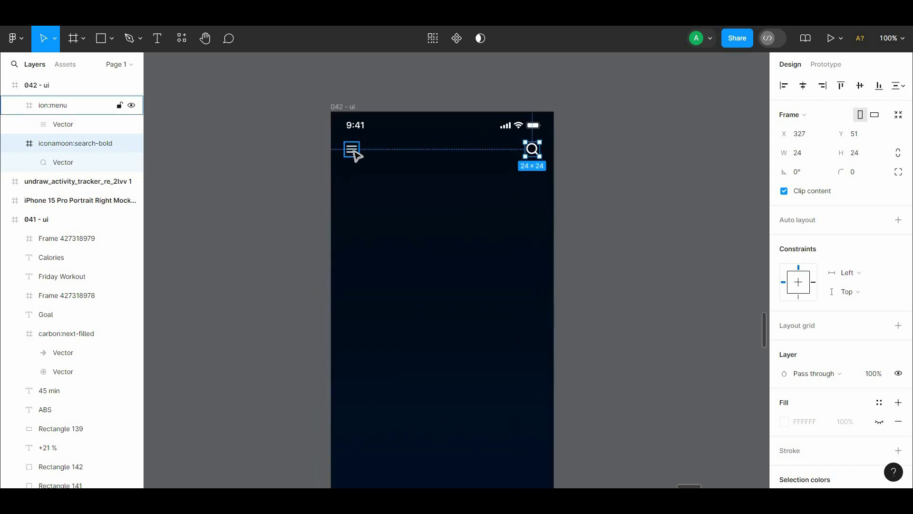
{"action": "left_click", "coordinate": [506, 164]}
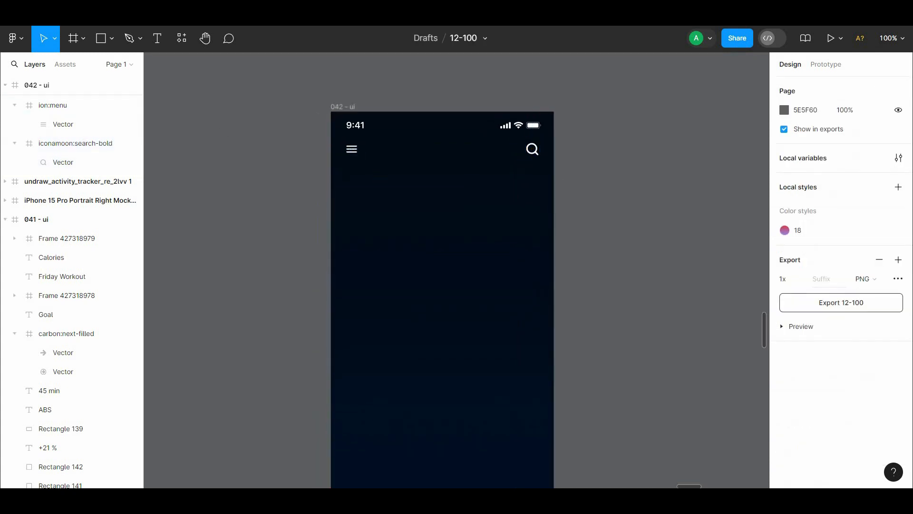
Step: Nudge the menu and search icons down together to widen the gap below the status bar
{"action": "left_click_drag", "start_coordinate": [505, 164], "coordinate": [498, 123]}
{"action": "left_click_drag", "start_coordinate": [575, 180], "coordinate": [594, 154]}
{"action": "left_click", "coordinate": [543, 84]}
{"action": "left_click", "coordinate": [363, 82], "text": "shift"}
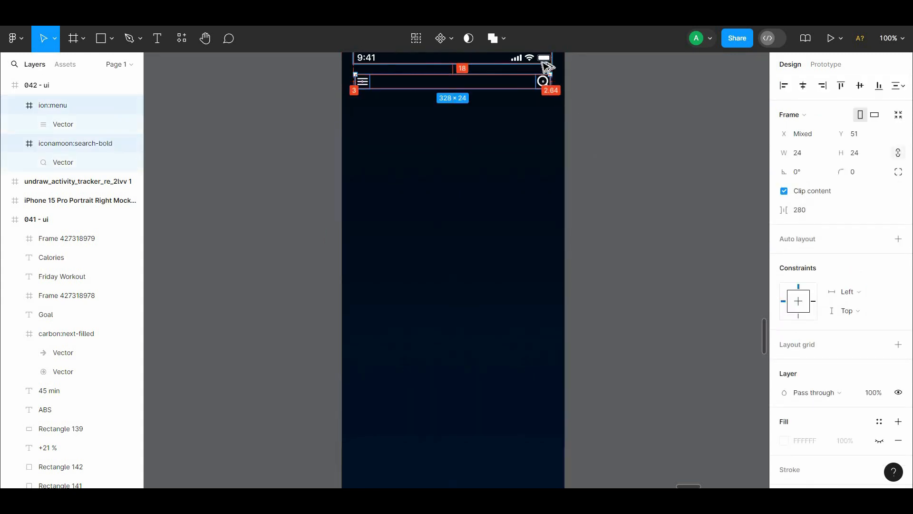
{"action": "key", "text": "alt+Down"}
{"action": "key", "text": "alt+Down"}
{"action": "key", "text": "alt+Down"}
{"action": "key", "text": "alt+Down"}
{"action": "key", "text": "alt+Down"}
{"action": "key", "text": "alt+Down"}
{"action": "left_click", "coordinate": [617, 167]}
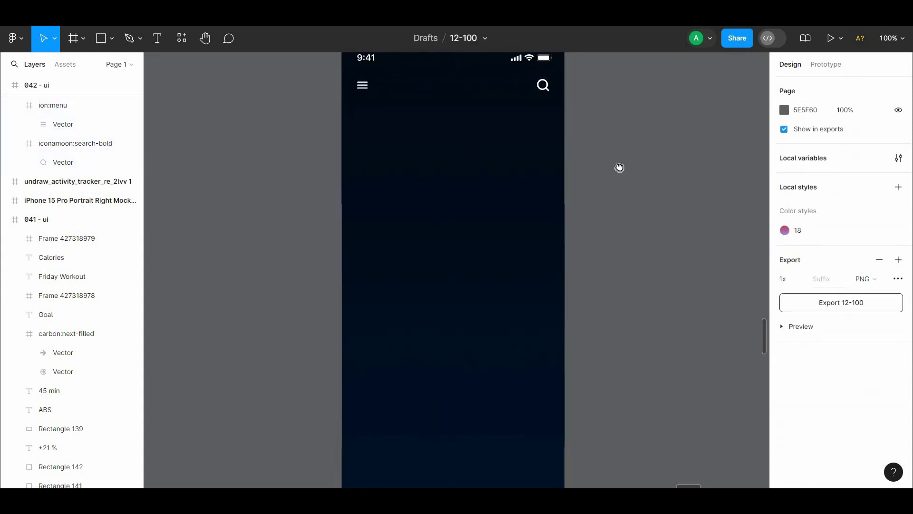
Step: Add the text "Ongoing tasks" below the header icons on the 042 - ui frame
{"action": "scroll", "coordinate": [613, 161], "scroll_direction": "down", "scroll_amount": 1}
{"action": "scroll", "coordinate": [612, 157], "scroll_direction": "up", "scroll_amount": 2}
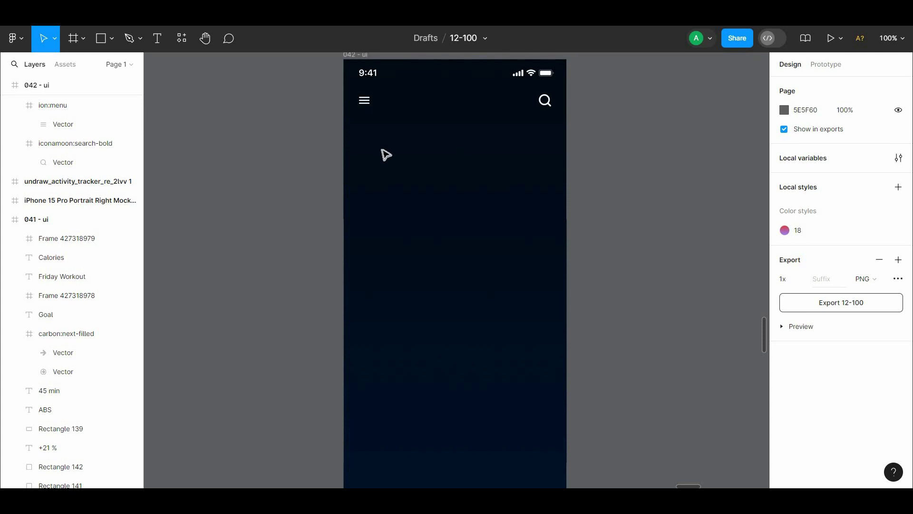
{"action": "key", "text": "t"}
{"action": "left_click", "coordinate": [436, 136]}
{"action": "type", "text": "0"}
{"action": "key", "text": "Escape"}
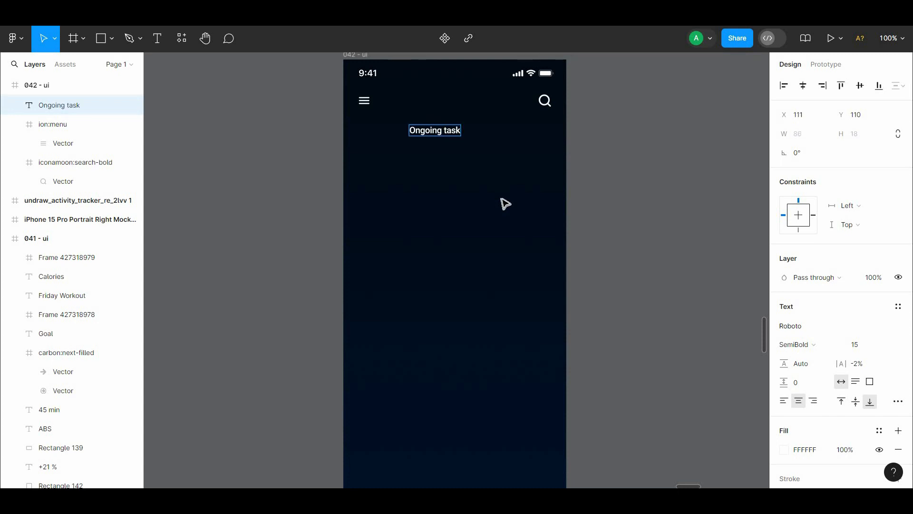
{"action": "type", "text": "s"}
{"action": "key", "text": "Escape"}
Step: Centre the "Ongoing tasks" text horizontally in the frame and set it to size 16 Bold
{"action": "left_click", "coordinate": [883, 348]}
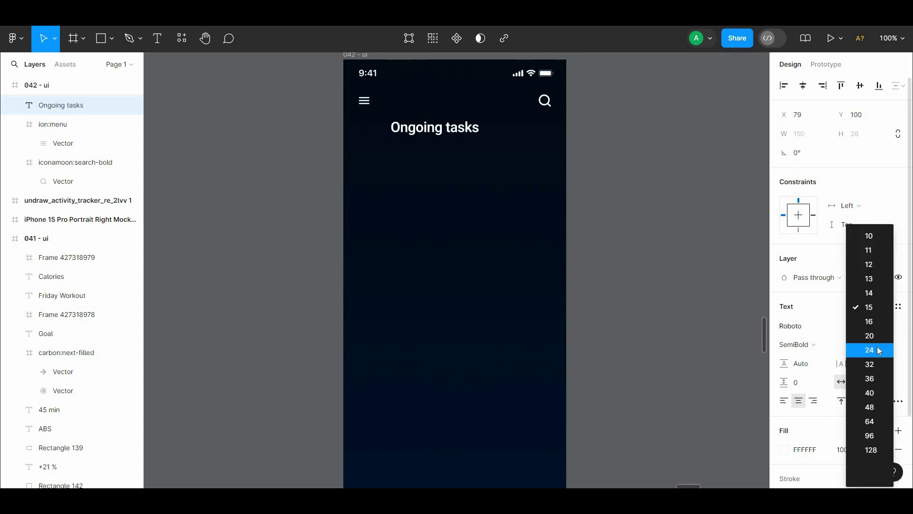
{"action": "left_click", "coordinate": [876, 337]}
{"action": "left_click", "coordinate": [804, 87]}
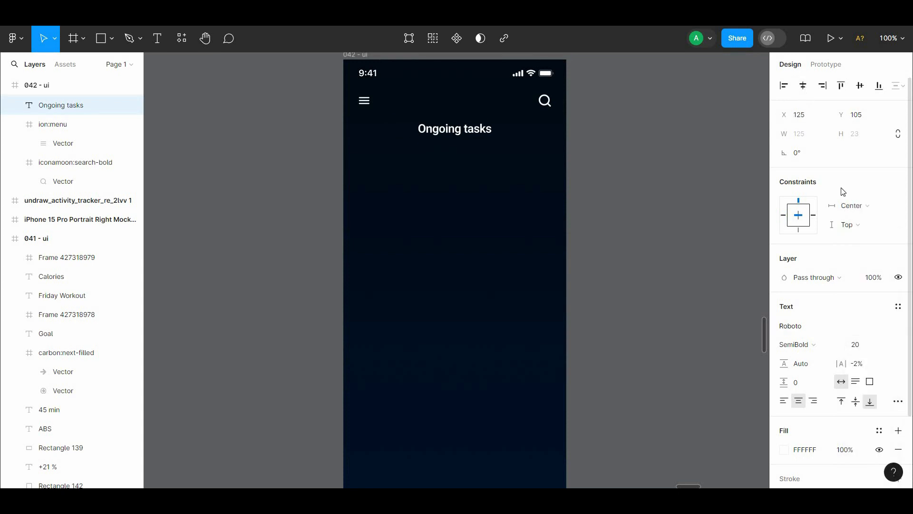
{"action": "left_click", "coordinate": [888, 348]}
{"action": "left_click", "coordinate": [881, 328]}
{"action": "left_click", "coordinate": [809, 345]}
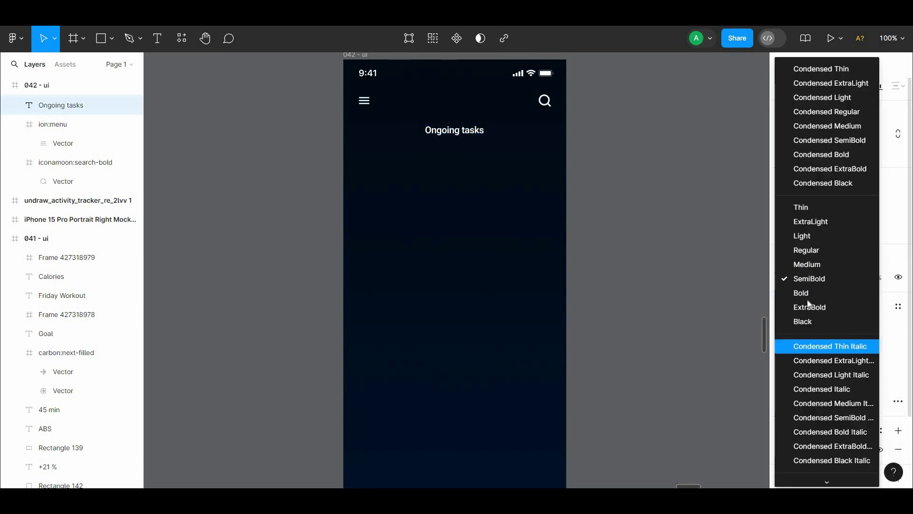
{"action": "left_click", "coordinate": [804, 294]}
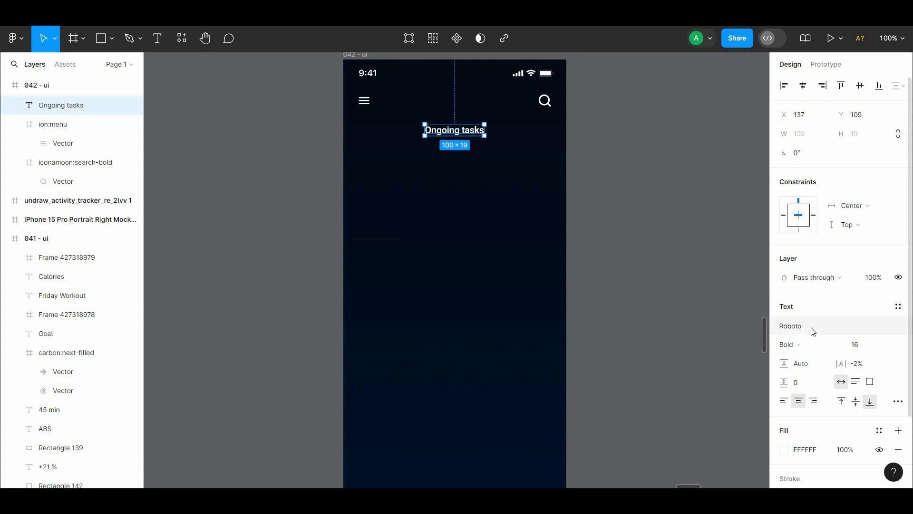
Step: Change the "Ongoing tasks" font to Cairo and its fill to the grey A2A2A2
{"action": "left_click", "coordinate": [810, 328]}
{"action": "type", "text": "cairo"}
{"action": "left_click", "coordinate": [702, 228]}
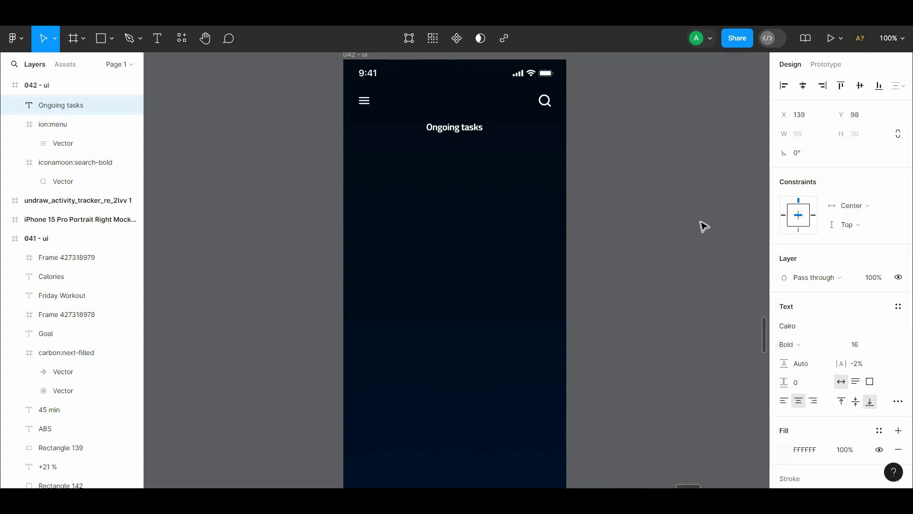
{"action": "left_click", "coordinate": [785, 450]}
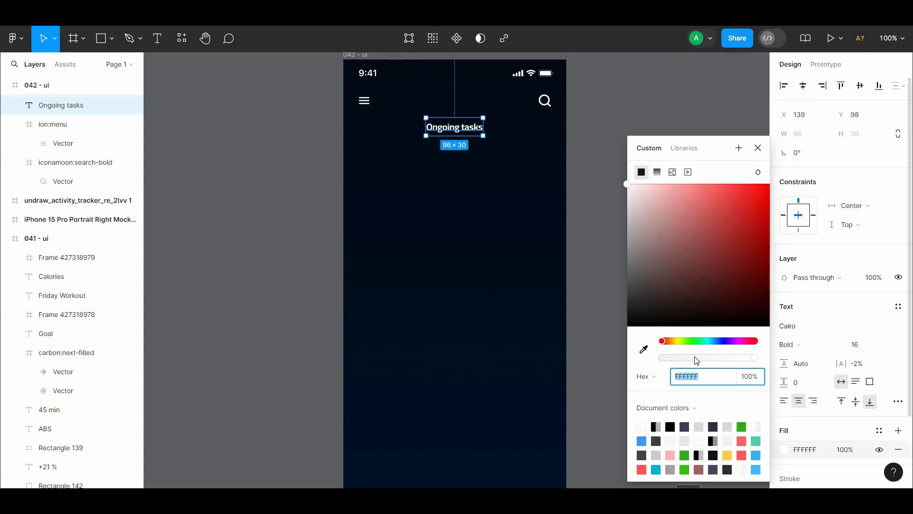
{"action": "left_click_drag", "start_coordinate": [637, 238], "coordinate": [620, 247]}
{"action": "left_click", "coordinate": [483, 142]}
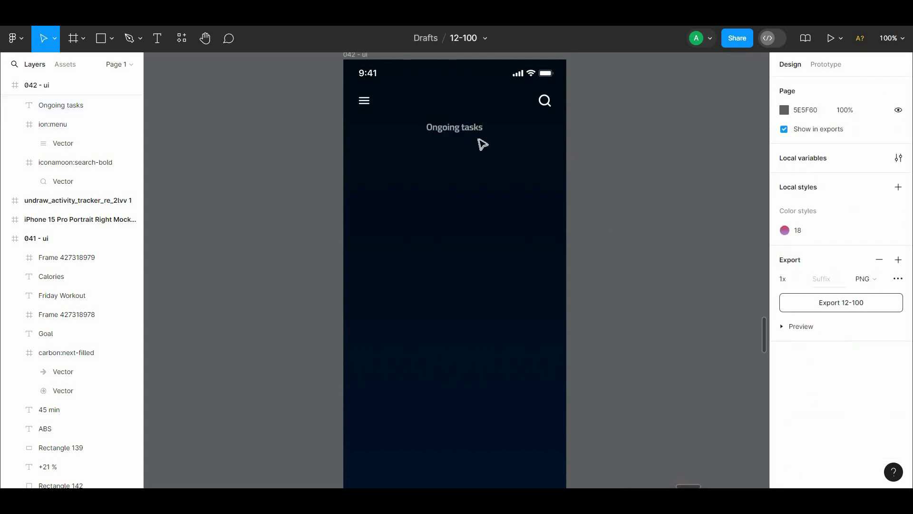
Step: Set the "Ongoing tasks" weight to SemiBold and nudge the text up closer to the header icons
{"action": "left_click", "coordinate": [454, 127]}
{"action": "left_click", "coordinate": [787, 344]}
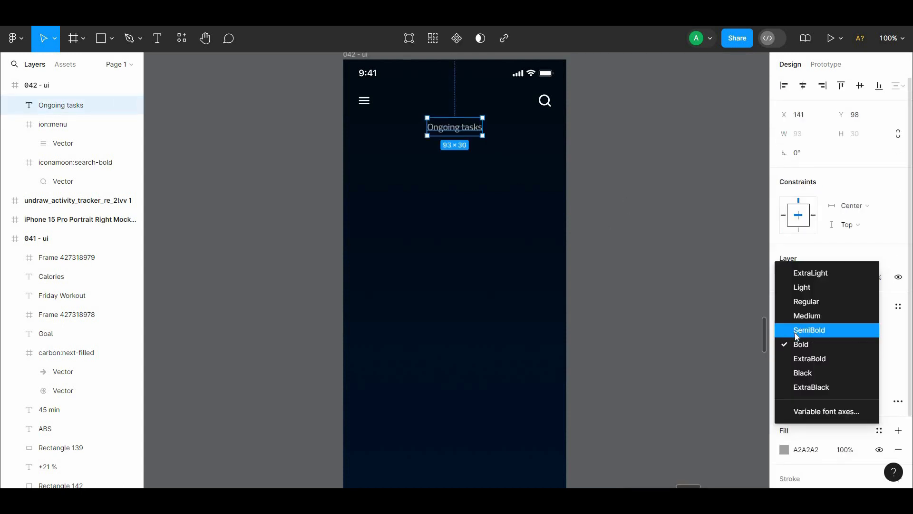
{"action": "left_click", "coordinate": [797, 331]}
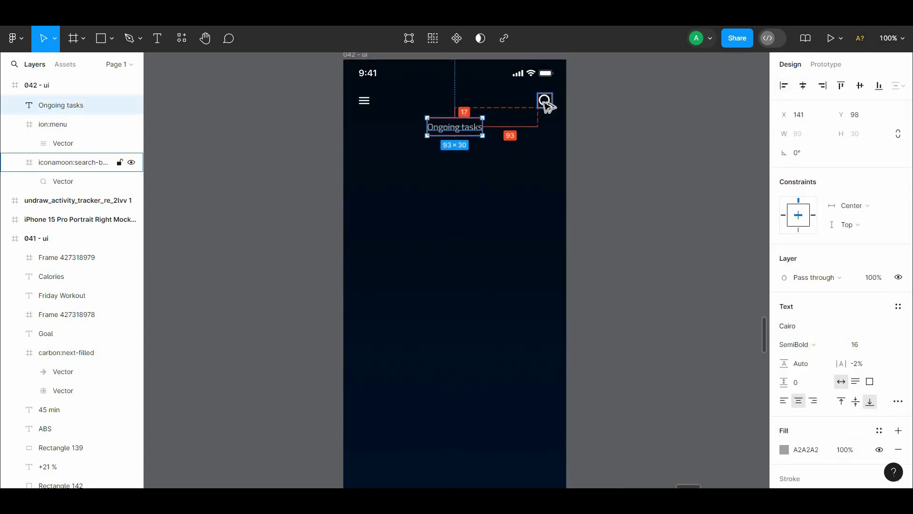
{"action": "key", "text": "Up"}
{"action": "left_click", "coordinate": [616, 135]}
{"action": "scroll", "coordinate": [618, 138], "scroll_direction": "down", "scroll_amount": 1}
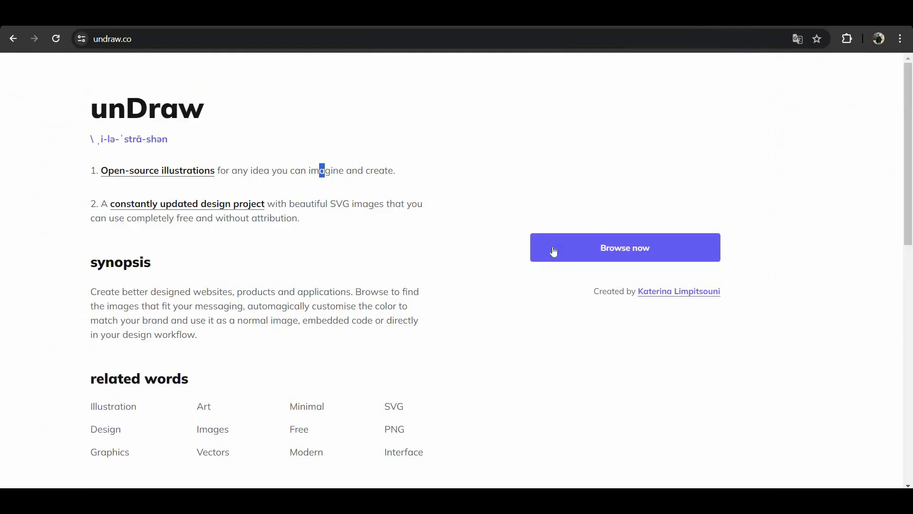
Step: Switch to the unDraw website, search its illustrations for "task" and look through the results
{"action": "left_click", "coordinate": [553, 249]}
{"action": "left_click", "coordinate": [776, 111]}
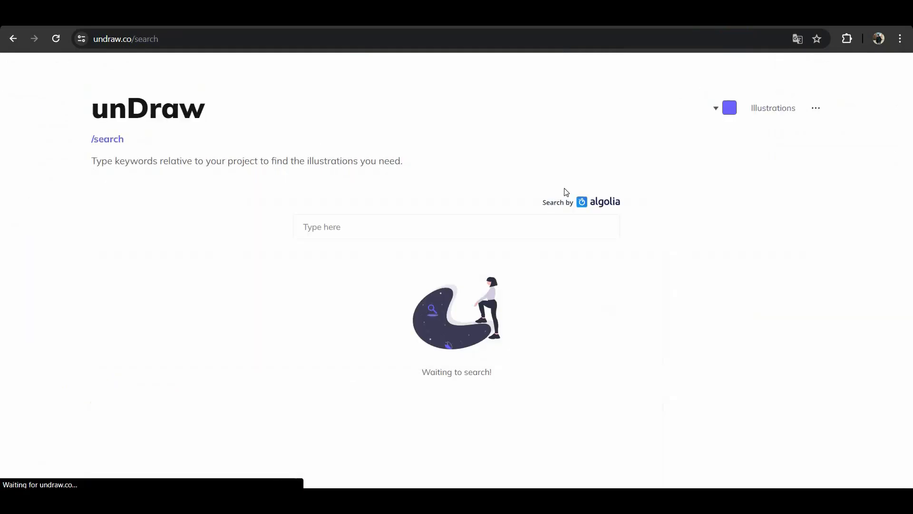
{"action": "left_click", "coordinate": [475, 226]}
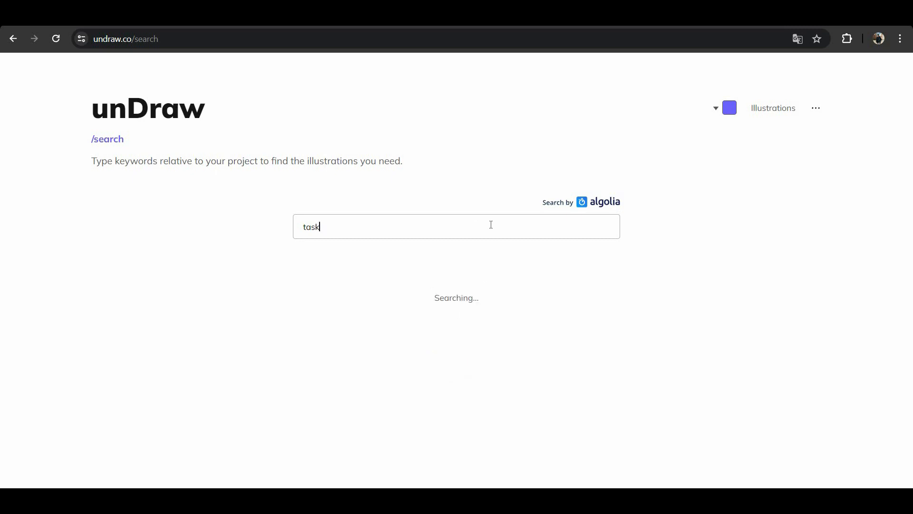
{"action": "scroll", "coordinate": [793, 218], "scroll_direction": "down", "scroll_amount": 2}
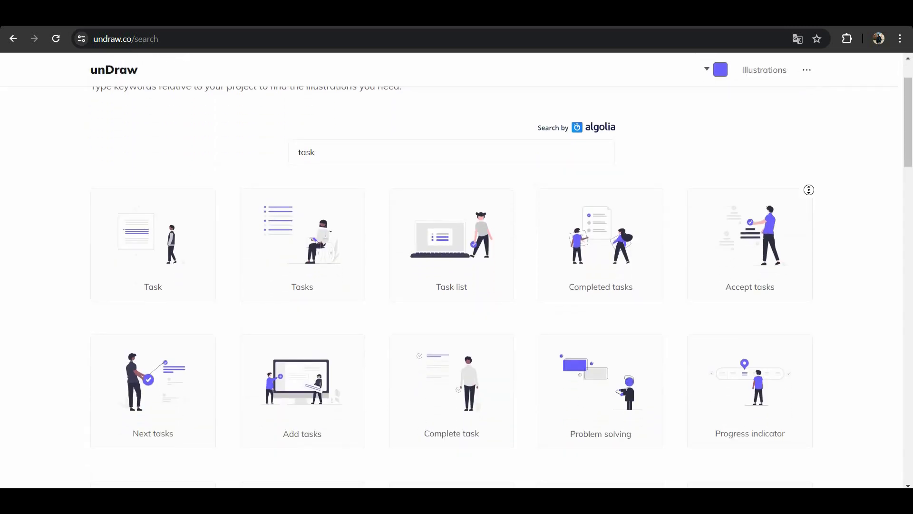
{"action": "scroll", "coordinate": [812, 205], "scroll_direction": "down", "scroll_amount": 1}
{"action": "left_click", "coordinate": [155, 333]}
{"action": "left_click", "coordinate": [102, 318]}
{"action": "scroll", "coordinate": [96, 336], "scroll_direction": "down", "scroll_amount": 2}
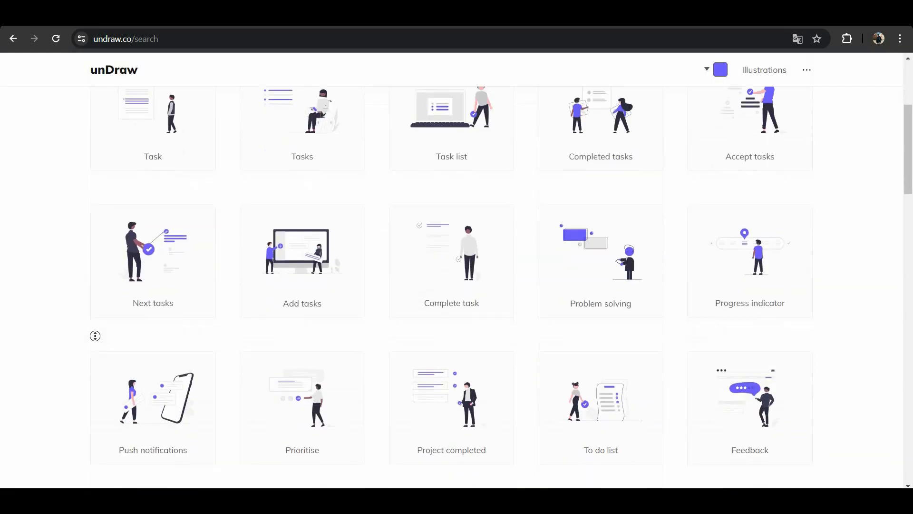
{"action": "scroll", "coordinate": [95, 336], "scroll_direction": "up", "scroll_amount": 3}
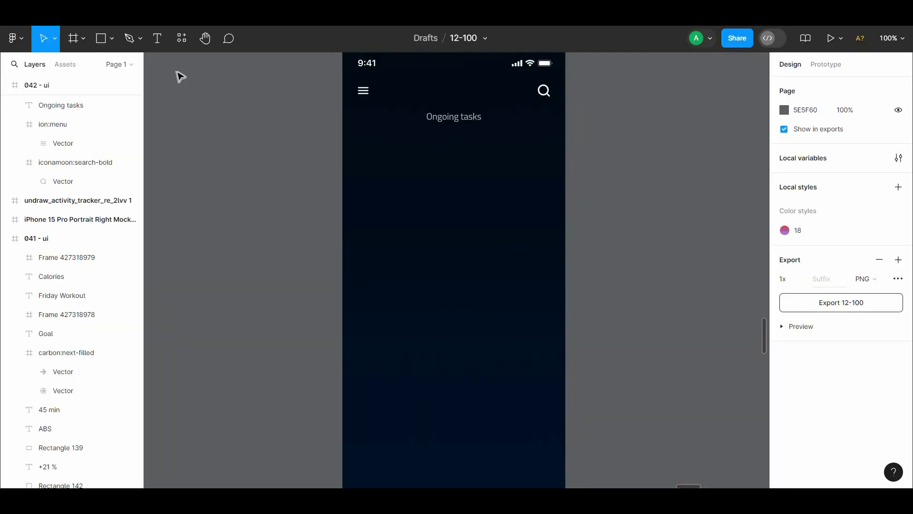
Step: Back in Figma, create a 100 × 100 rectangle filled with the document blue 4198FF and place it on the 042 - ui frame
{"action": "left_click", "coordinate": [101, 38]}
{"action": "left_click", "coordinate": [634, 217]}
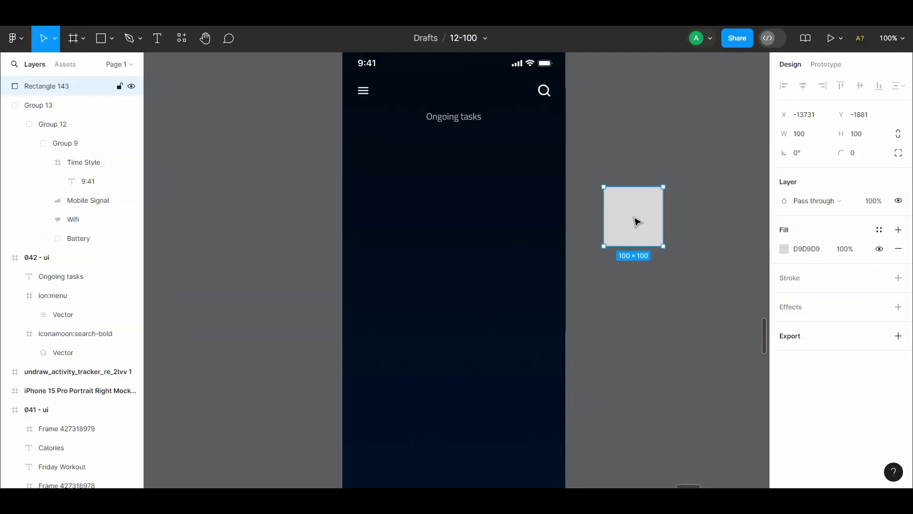
{"action": "left_click", "coordinate": [784, 250]}
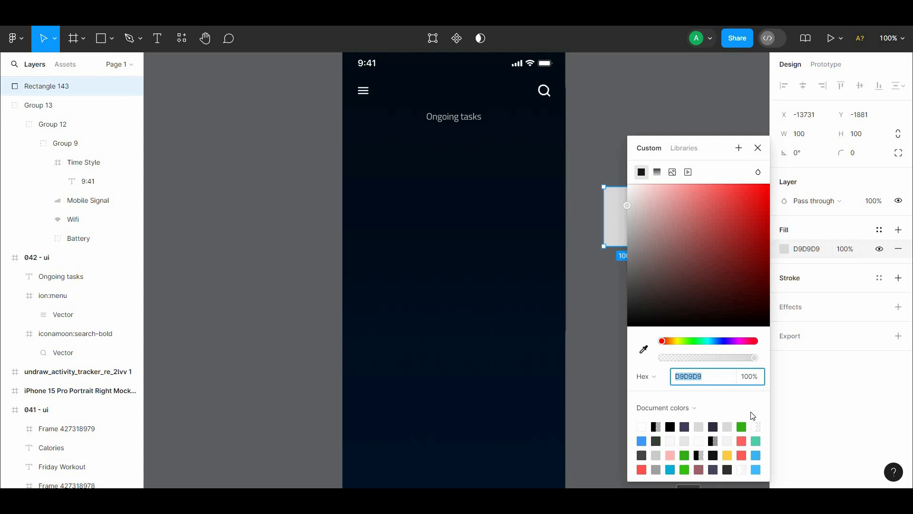
{"action": "left_click", "coordinate": [644, 440]}
{"action": "left_click_drag", "start_coordinate": [704, 150], "coordinate": [815, 183]}
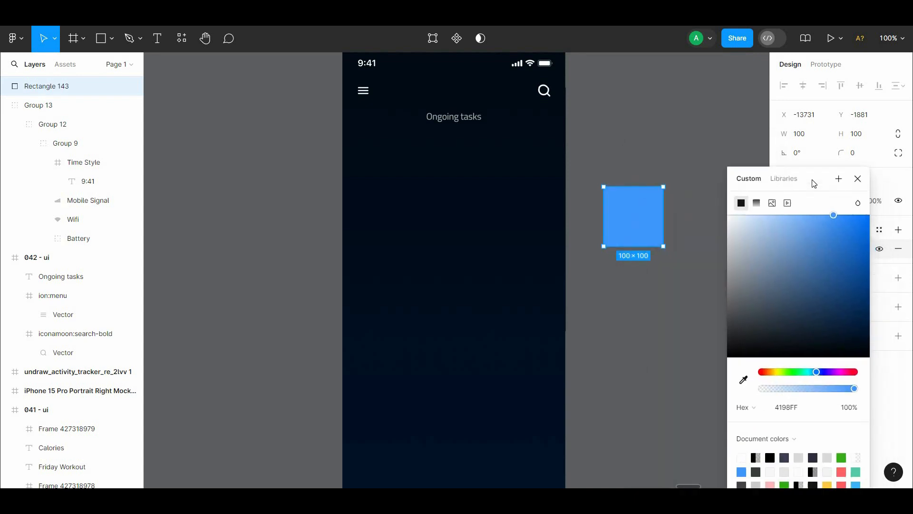
{"action": "left_click_drag", "start_coordinate": [647, 219], "coordinate": [494, 260]}
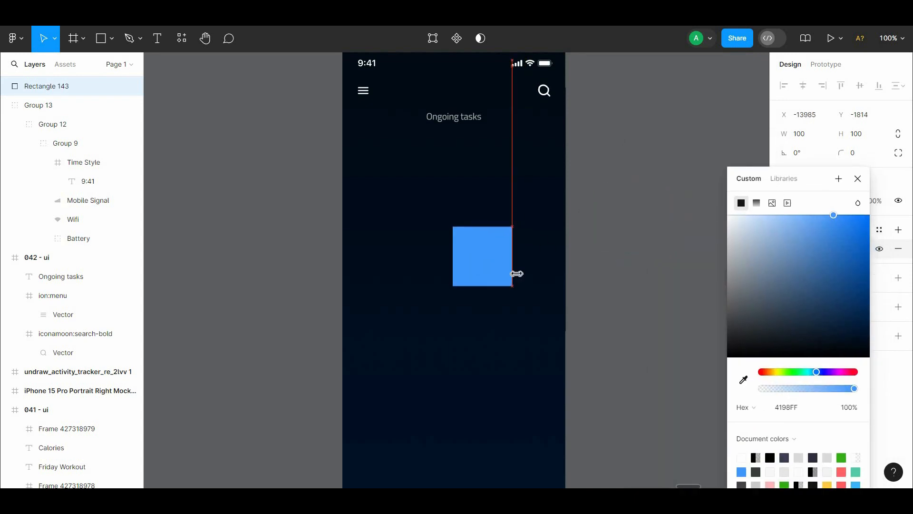
Step: Copy the blue hex 4198FF, switch to unDraw and apply it as the illustrations' main colour
{"action": "left_click", "coordinate": [794, 405]}
{"action": "key", "text": "ctrl+c"}
{"action": "key", "text": "alt+Tab"}
{"action": "left_click", "coordinate": [721, 108]}
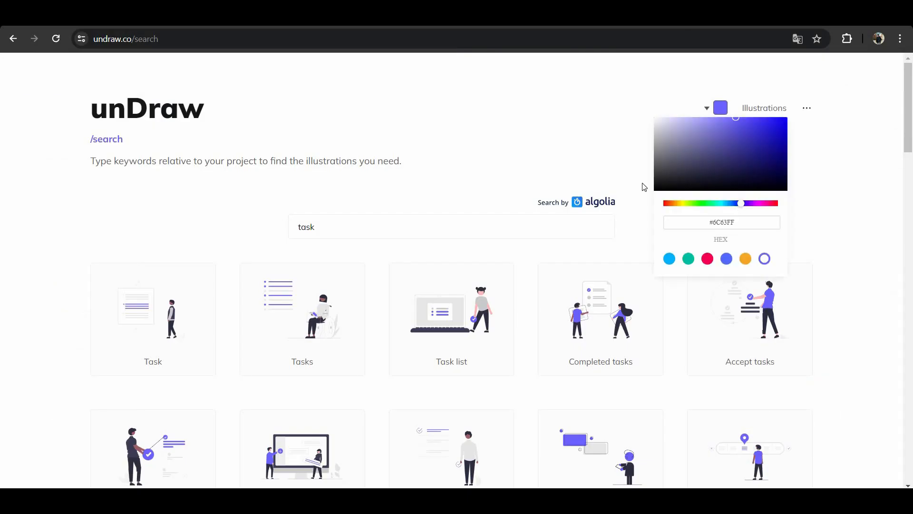
{"action": "key", "text": "ctrl+v"}
{"action": "left_click", "coordinate": [838, 206]}
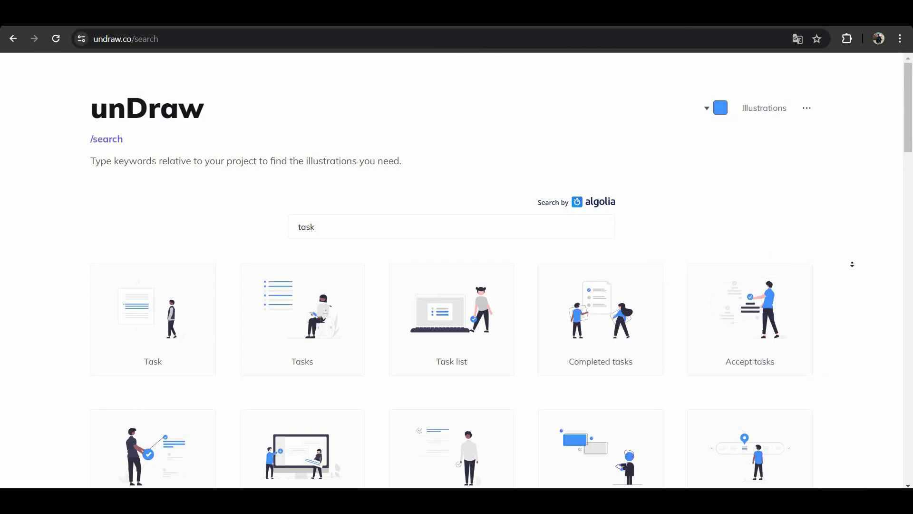
Step: Download the "Next tasks" illustration as an SVG file
{"action": "scroll", "coordinate": [851, 264], "scroll_direction": "down", "scroll_amount": 3}
{"action": "left_click", "coordinate": [204, 330]}
{"action": "key", "text": "Escape"}
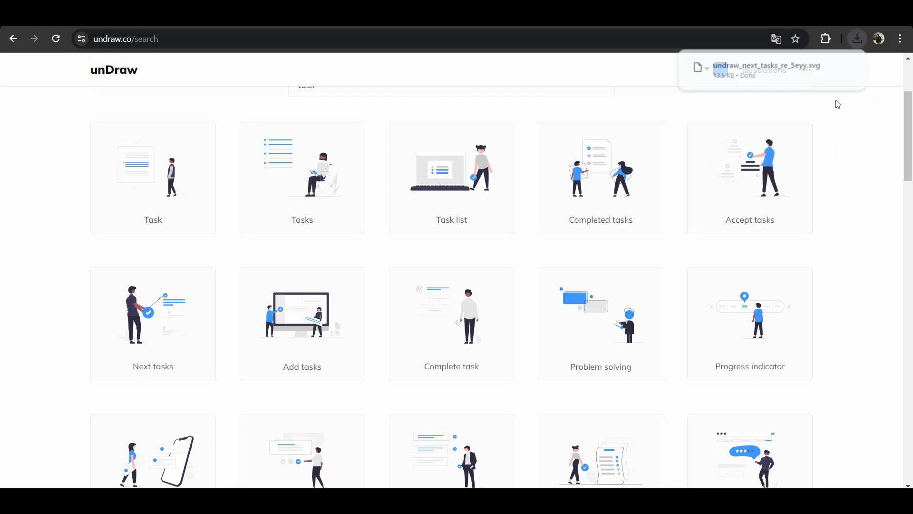
Step: Bring the downloaded undraw_next_tasks SVG into the 042 - ui frame in Figma and delete the blue rectangle
{"action": "left_click_drag", "start_coordinate": [756, 69], "coordinate": [562, 192]}
{"action": "left_click_drag", "start_coordinate": [625, 352], "coordinate": [495, 238]}
{"action": "left_click", "coordinate": [481, 272]}
{"action": "key", "text": "Delete"}
{"action": "left_click", "coordinate": [526, 193]}
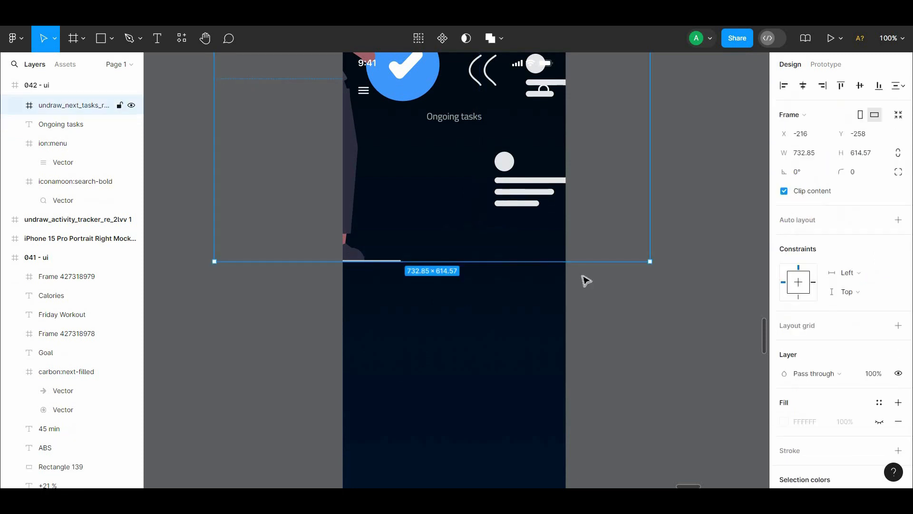
Step: Scale the illustration down proportionally to about 107 × 90 and centre it horizontally just below the "Ongoing tasks" heading
{"action": "left_click_drag", "start_coordinate": [626, 217], "coordinate": [626, 315]}
{"action": "left_click", "coordinate": [55, 41]}
{"action": "key", "text": "k"}
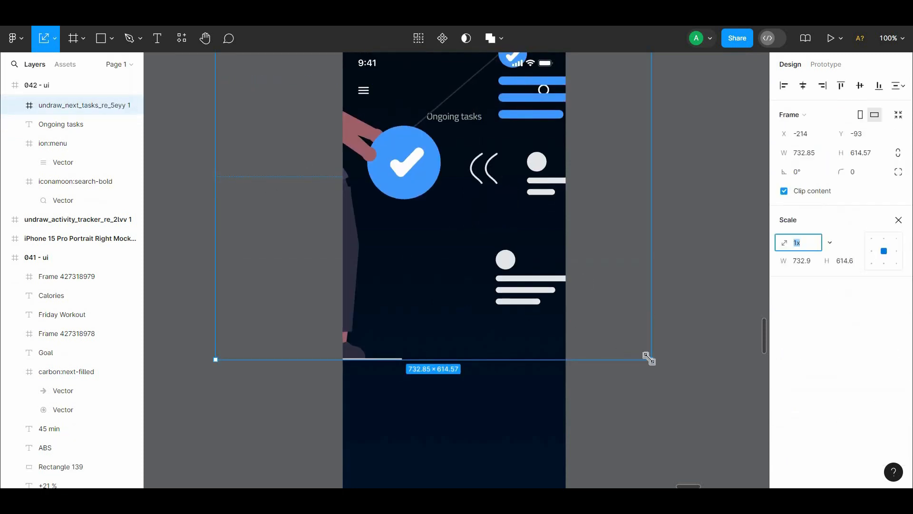
{"action": "left_click_drag", "start_coordinate": [650, 358], "coordinate": [480, 186]}
{"action": "left_click", "coordinate": [803, 85]}
{"action": "scroll", "coordinate": [486, 144], "scroll_direction": "down", "scroll_amount": 1}
{"action": "left_click", "coordinate": [476, 149]}
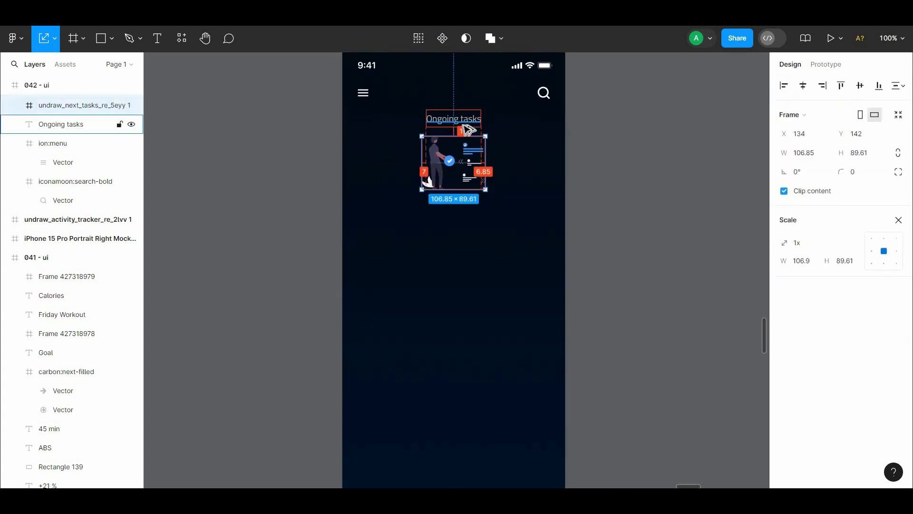
{"action": "left_click", "coordinate": [597, 155]}
{"action": "left_click", "coordinate": [466, 135]}
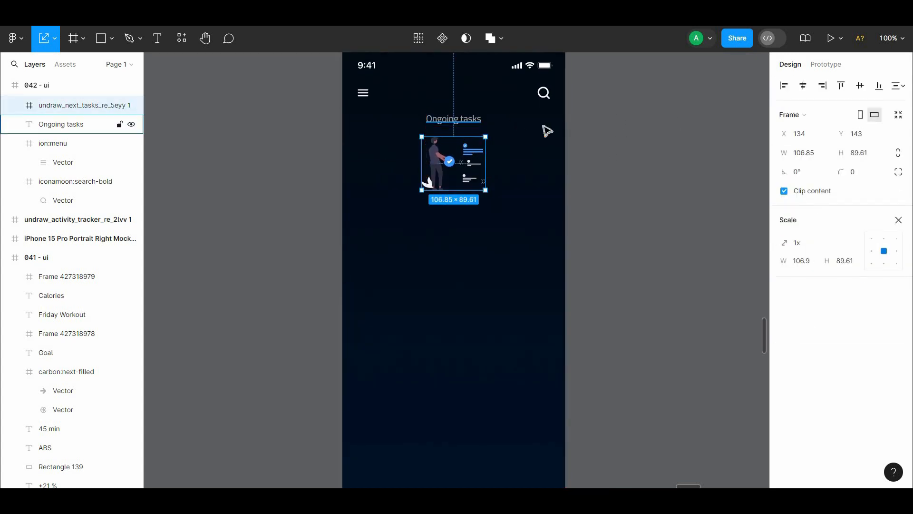
{"action": "left_click", "coordinate": [548, 131]}
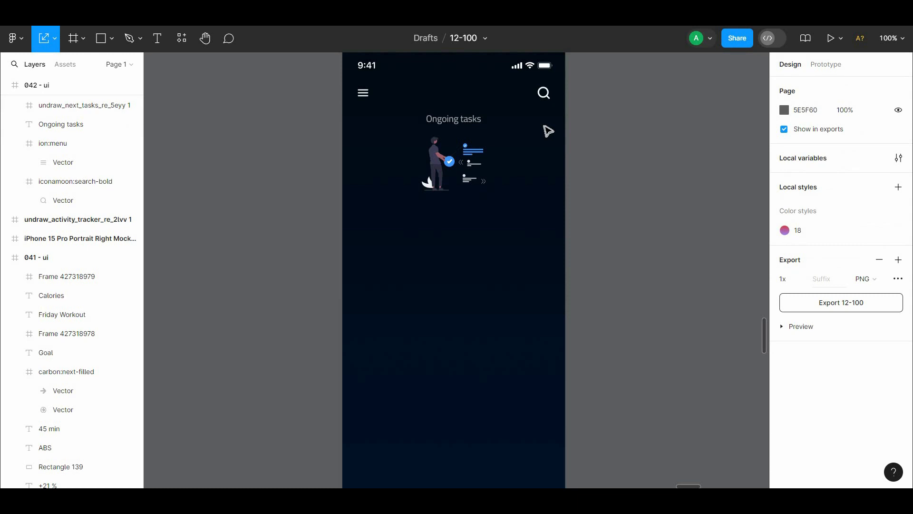
Step: Draw a 261 × 61 rectangle below the illustration at X 27, Y 276
{"action": "left_click_drag", "start_coordinate": [571, 151], "coordinate": [548, 115]}
{"action": "key", "text": "ctrl+minus"}
{"action": "key", "text": "ctrl+equal"}
{"action": "key", "text": "r"}
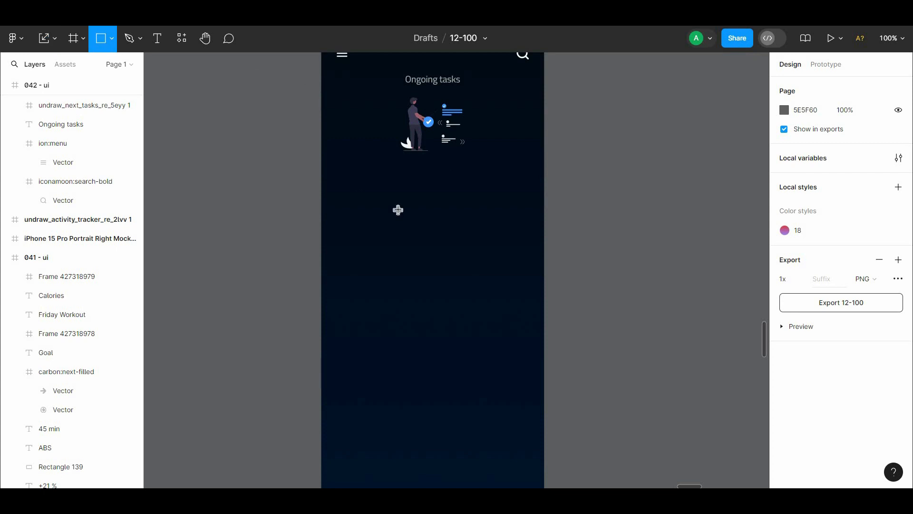
{"action": "left_click", "coordinate": [397, 208]}
{"action": "left_click_drag", "start_coordinate": [398, 218], "coordinate": [491, 210]}
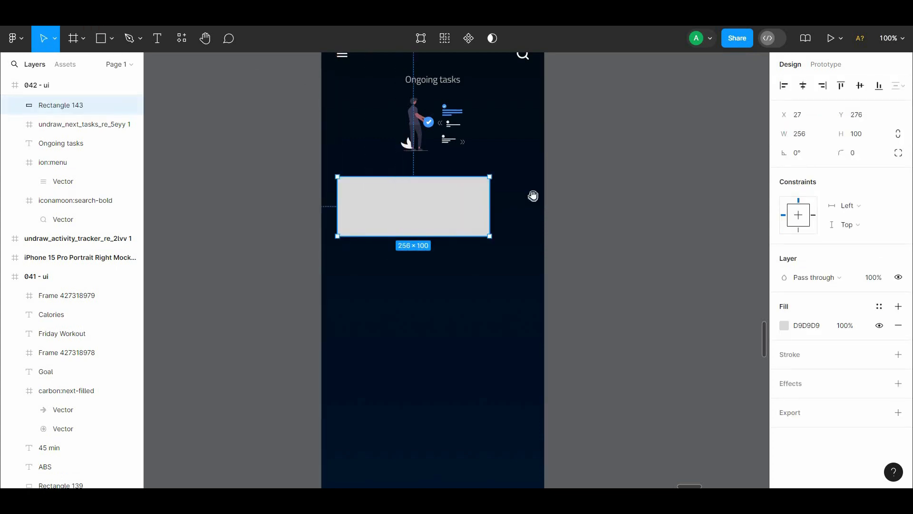
{"action": "scroll", "coordinate": [477, 275], "scroll_direction": "up", "scroll_amount": 2}
{"action": "left_click_drag", "start_coordinate": [477, 252], "coordinate": [478, 251]}
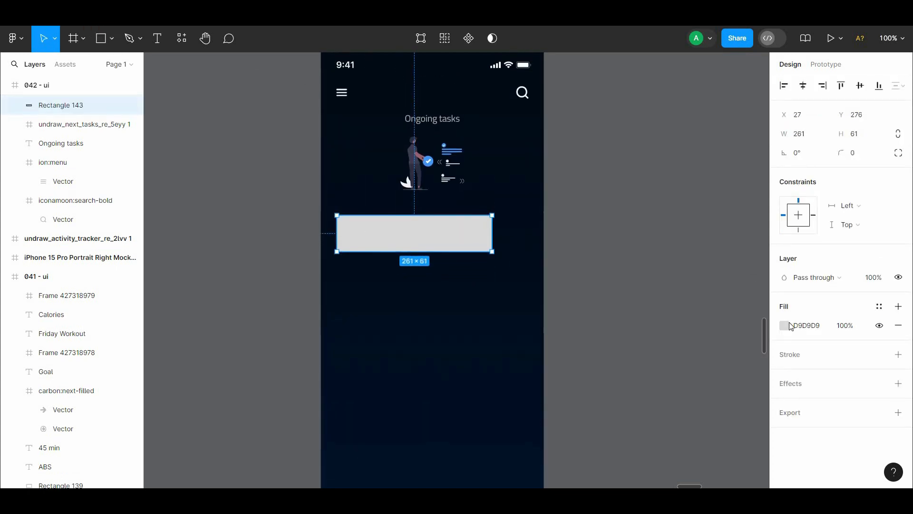
Step: Fill the new rectangle with FFFFFF and set its corner radius to 8
{"action": "left_click", "coordinate": [791, 327]}
{"action": "type", "text": "FFFFFF"}
{"action": "key", "text": "Return"}
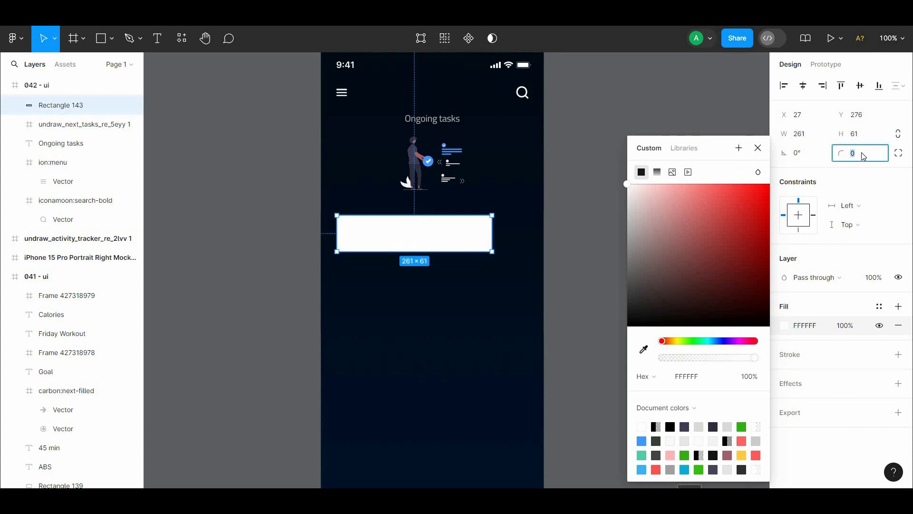
{"action": "left_click", "coordinate": [584, 199]}
{"action": "left_click", "coordinate": [468, 230]}
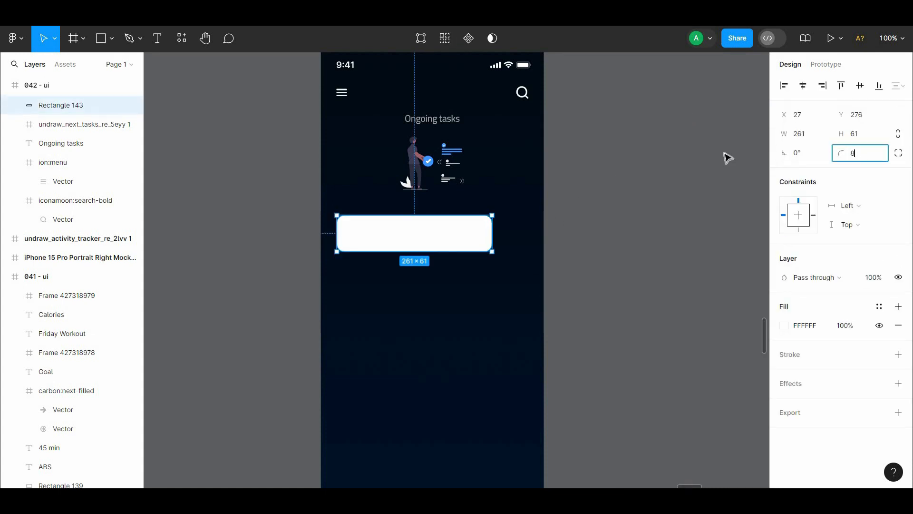
{"action": "left_click", "coordinate": [637, 187]}
{"action": "left_click", "coordinate": [492, 231]}
Step: Add an effect to the white card, change it to Inner shadow and adjust its settings
{"action": "left_click", "coordinate": [899, 384]}
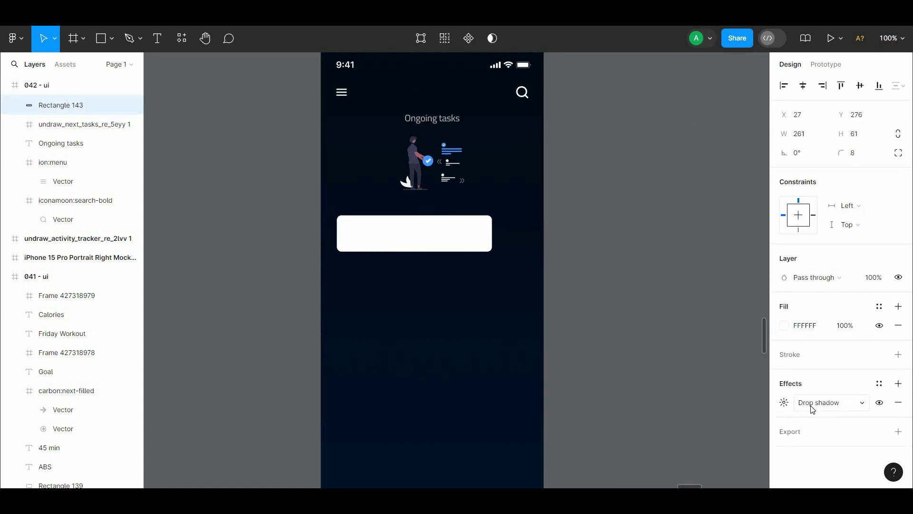
{"action": "left_click", "coordinate": [814, 402]}
{"action": "left_click", "coordinate": [836, 386]}
{"action": "left_click", "coordinate": [784, 402]}
{"action": "left_click", "coordinate": [721, 364]}
{"action": "left_click_drag", "start_coordinate": [671, 326], "coordinate": [648, 331]}
{"action": "left_click", "coordinate": [467, 238]}
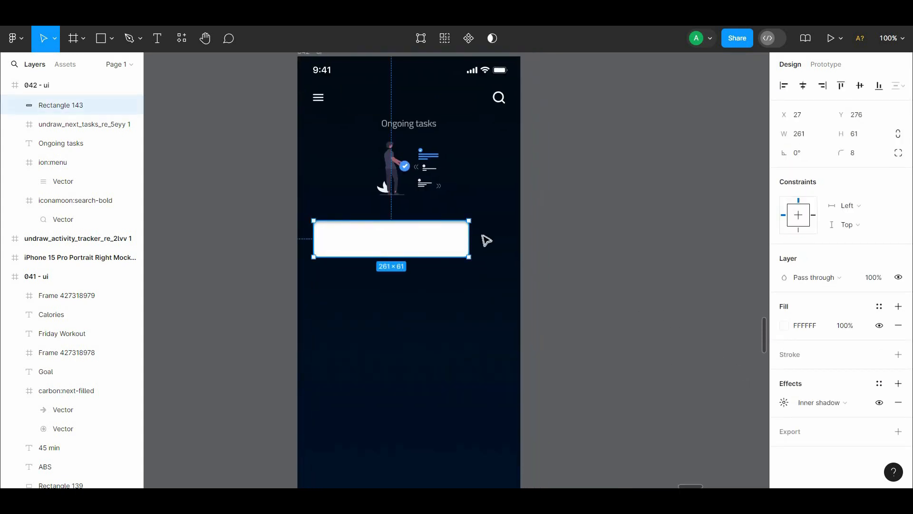
Step: Duplicate the card beside it as a 37 × 30 box, remove its fill and give it an FFFFFF stroke
{"action": "left_click_drag", "start_coordinate": [454, 242], "coordinate": [510, 239], "text": "alt"}
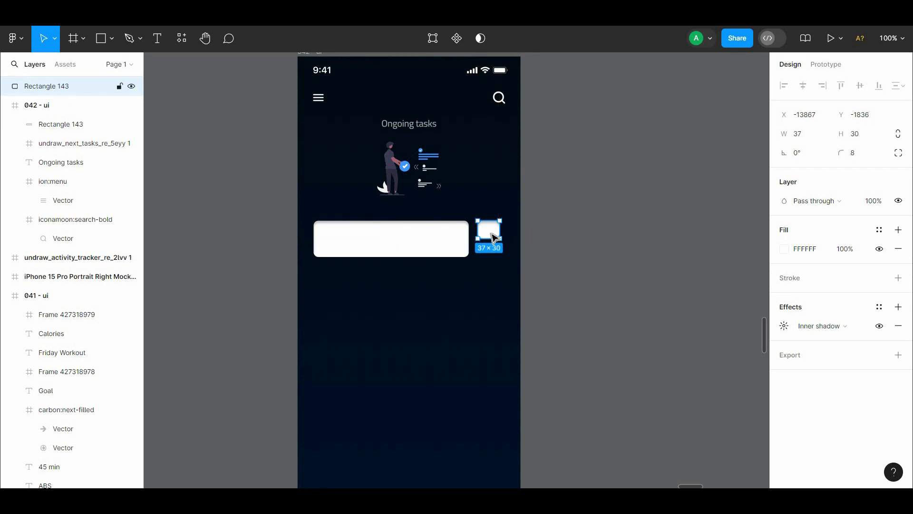
{"action": "left_click", "coordinate": [898, 278]}
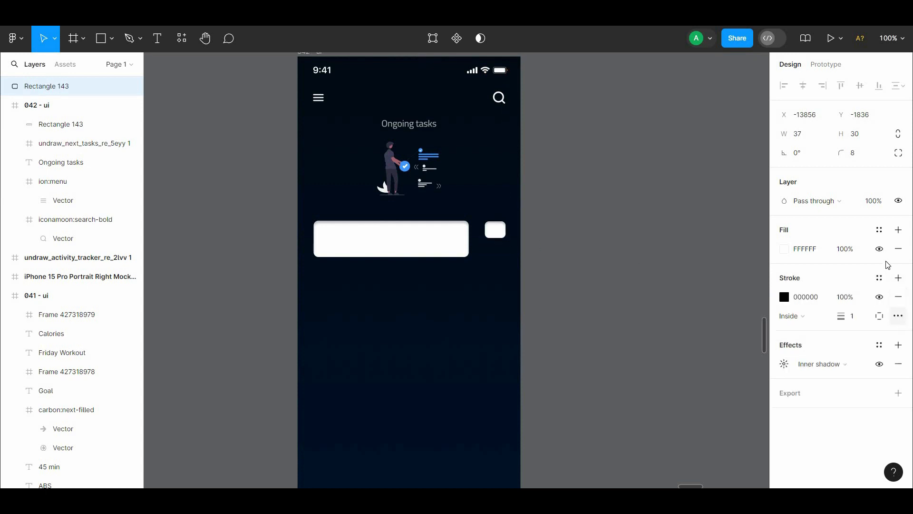
{"action": "left_click", "coordinate": [899, 249]}
{"action": "left_click", "coordinate": [784, 278]}
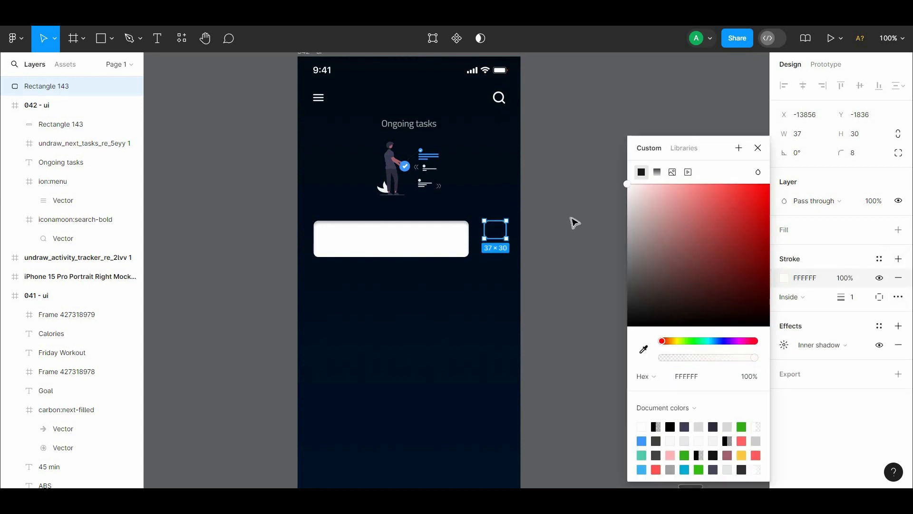
{"action": "left_click", "coordinate": [572, 221]}
Step: Narrow the outlined box to 33 × 30 and move it to 24 px from the frame's right edge
{"action": "scroll", "coordinate": [500, 236], "scroll_direction": "up", "scroll_amount": 10}
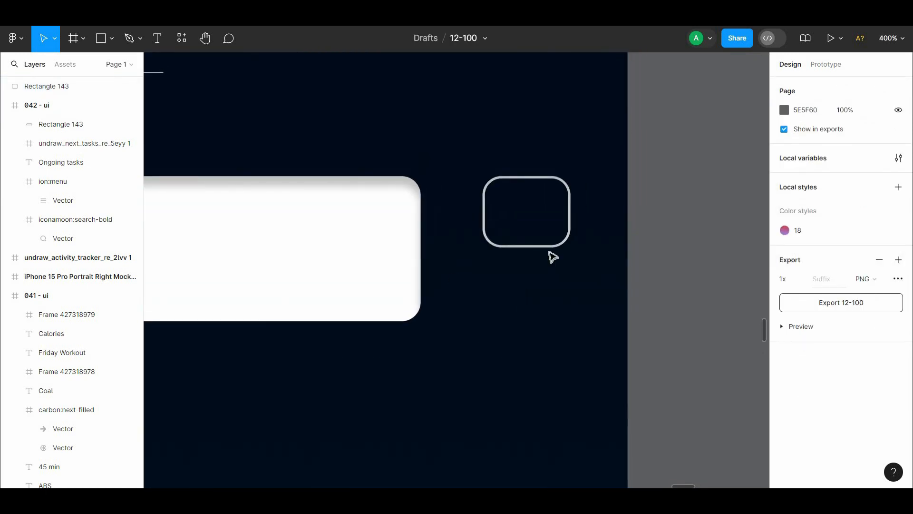
{"action": "left_click", "coordinate": [570, 216]}
{"action": "left_click_drag", "start_coordinate": [569, 216], "coordinate": [540, 231]}
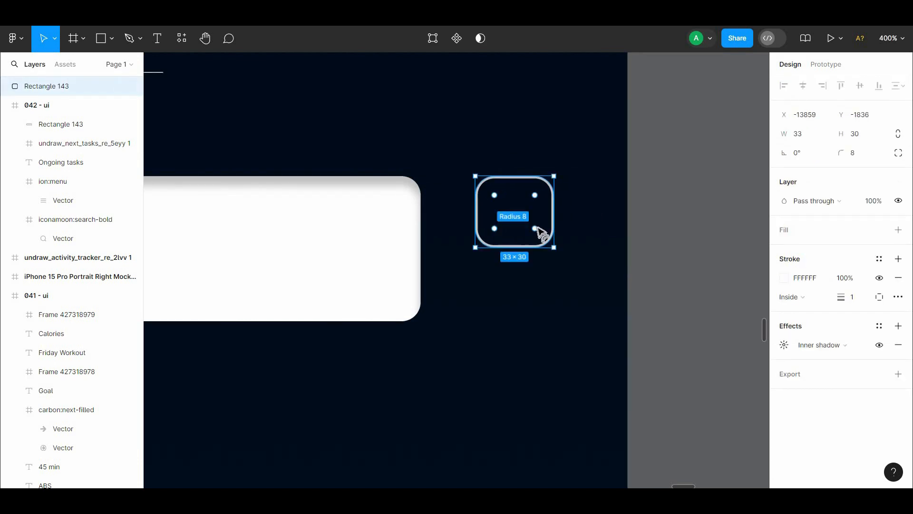
{"action": "key", "text": "Right"}
{"action": "key", "text": "Right"}
{"action": "key", "text": "Right"}
{"action": "key", "text": "Right"}
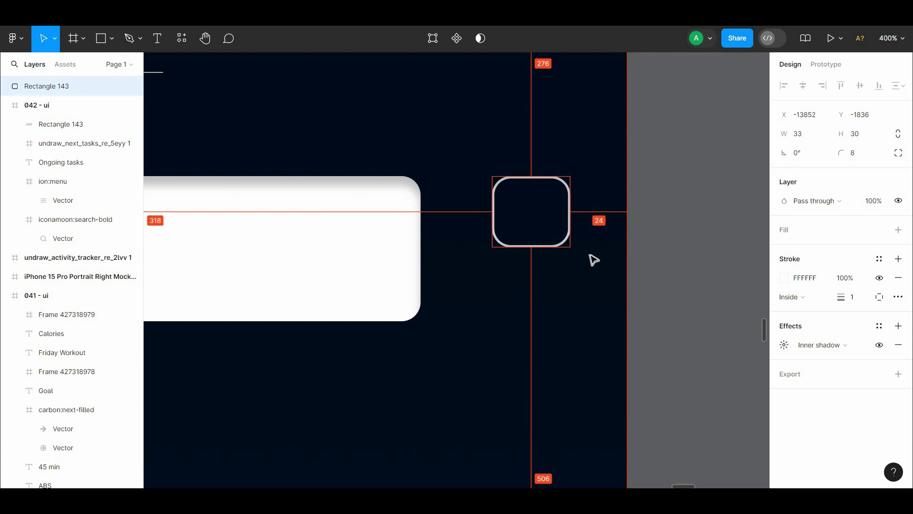
{"action": "left_click", "coordinate": [576, 288]}
Step: Set the outlined box's stroke weight to 1.5 and check its spacing to the white card
{"action": "key", "text": "ctrl+minus"}
{"action": "left_click_drag", "start_coordinate": [553, 284], "coordinate": [622, 341]}
{"action": "left_click", "coordinate": [569, 314]}
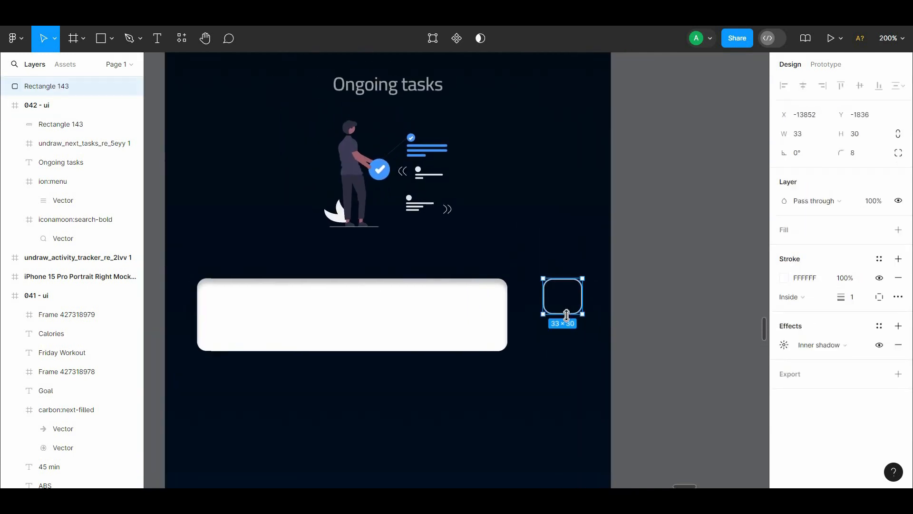
{"action": "mouse_move", "coordinate": [572, 313]}
{"action": "left_mouse_down"}
{"action": "mouse_move", "coordinate": [574, 328]}
{"action": "mouse_move", "coordinate": [574, 307]}
{"action": "left_mouse_up"}
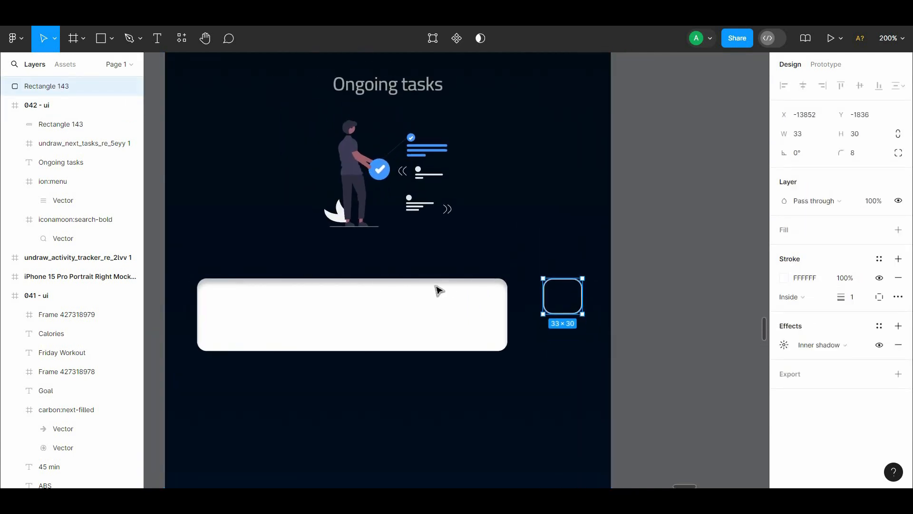
{"action": "left_click", "coordinate": [438, 291], "text": "shift"}
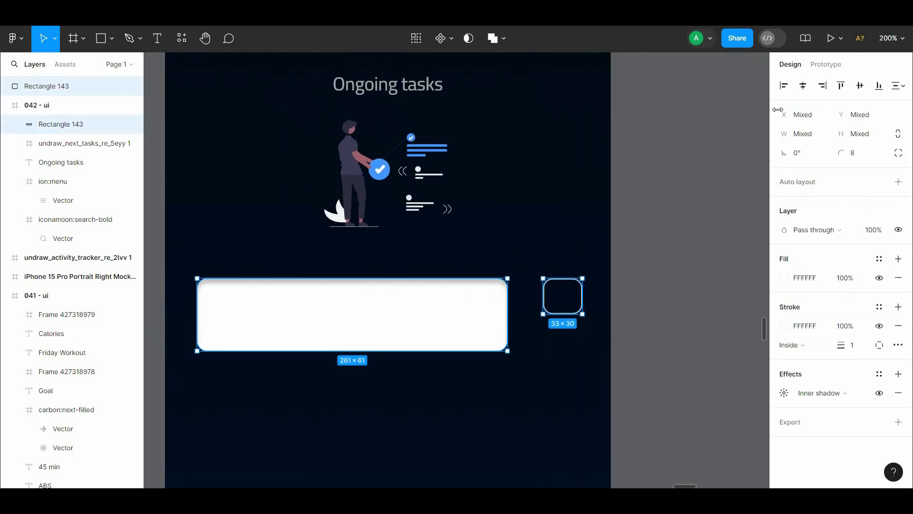
{"action": "left_click", "coordinate": [613, 261]}
{"action": "left_click", "coordinate": [558, 313]}
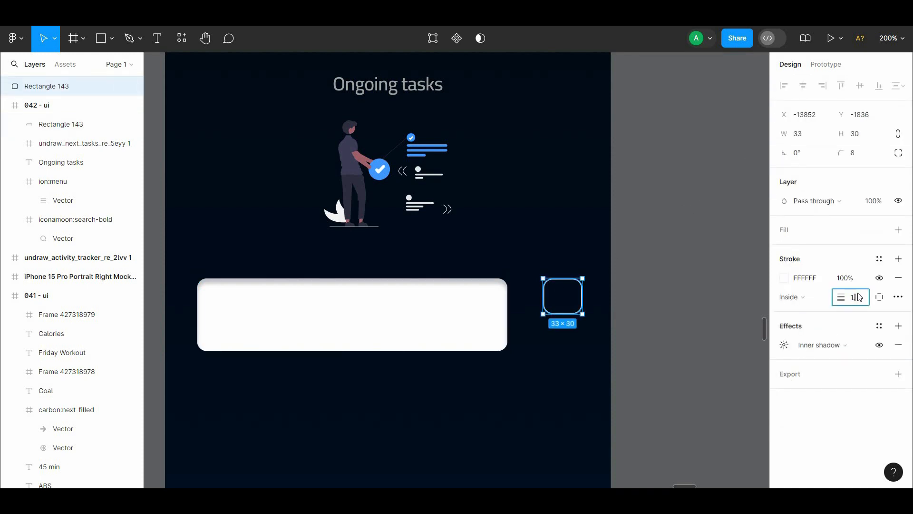
{"action": "left_click", "coordinate": [714, 295]}
{"action": "left_click", "coordinate": [560, 313]}
{"action": "key", "text": "alt+Down"}
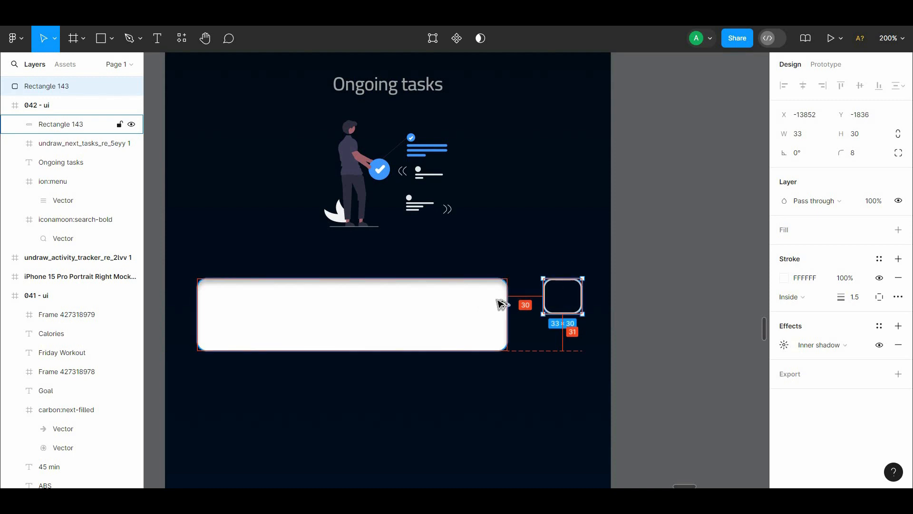
Step: Widen the white card to 275 so it reaches closer to the outlined box
{"action": "left_click", "coordinate": [603, 306]}
{"action": "scroll", "coordinate": [603, 307], "scroll_direction": "left", "scroll_amount": 1}
{"action": "left_click", "coordinate": [541, 302]}
{"action": "left_click_drag", "start_coordinate": [549, 301], "coordinate": [569, 302]}
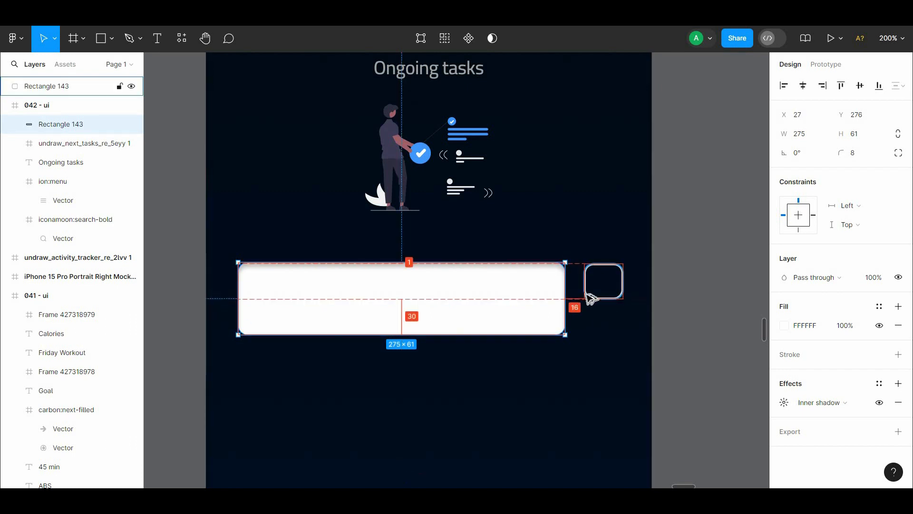
Step: Place the more, check, task-list, round-task-alt and profile icons in a row on the 042 - ui frame
{"action": "left_click", "coordinate": [592, 320]}
{"action": "key", "text": "shift+0"}
{"action": "left_click_drag", "start_coordinate": [568, 320], "coordinate": [595, 250]}
{"action": "left_click_drag", "start_coordinate": [757, 265], "coordinate": [507, 274]}
{"action": "left_click_drag", "start_coordinate": [535, 184], "coordinate": [661, 239]}
{"action": "left_click_drag", "start_coordinate": [608, 218], "coordinate": [179, 409]}
{"action": "left_click_drag", "start_coordinate": [246, 367], "coordinate": [565, 338]}
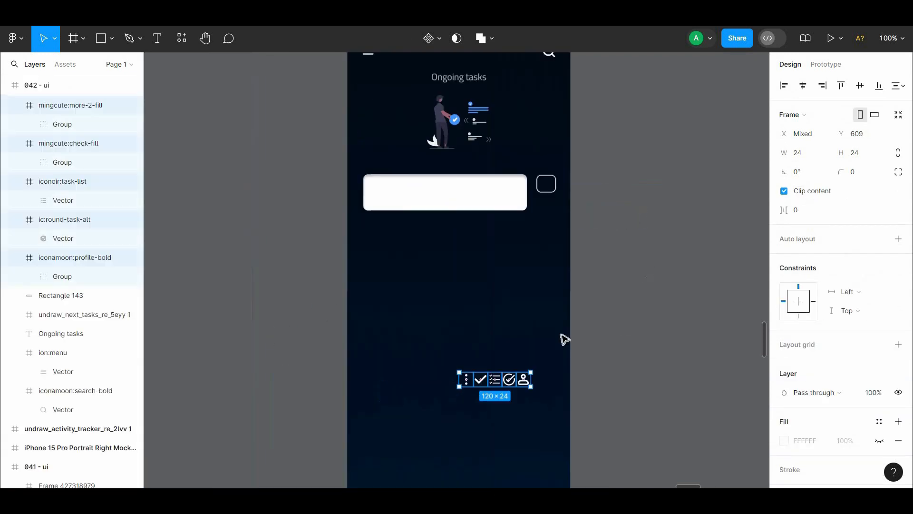
Step: Move the three-dot icon to the empty area below the card and try sampling a colour for its hidden fill
{"action": "left_click", "coordinate": [501, 363]}
{"action": "left_click_drag", "start_coordinate": [468, 378], "coordinate": [438, 278]}
{"action": "left_click", "coordinate": [785, 422]}
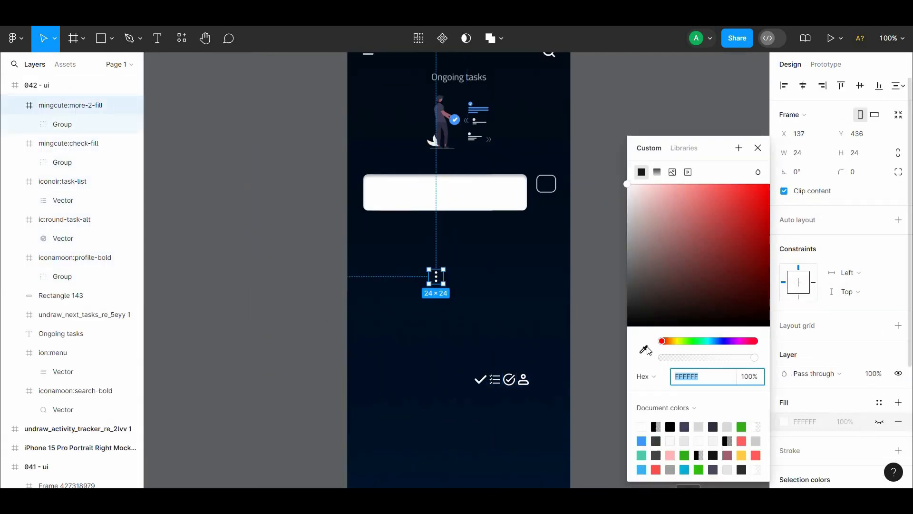
{"action": "left_click", "coordinate": [644, 349]}
{"action": "left_click", "coordinate": [445, 281]}
{"action": "key", "text": "ctrl+z"}
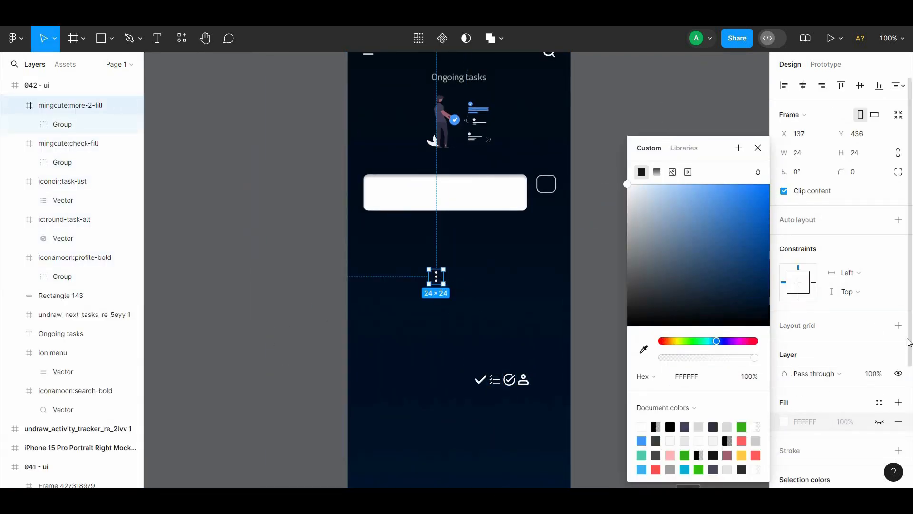
Step: Try recolouring the three-dot icon's selection colour with dark tones sampled from the frame background
{"action": "left_click_drag", "start_coordinate": [910, 343], "coordinate": [910, 432]}
{"action": "left_click", "coordinate": [785, 373]}
{"action": "left_click", "coordinate": [644, 349]}
{"action": "left_click", "coordinate": [469, 295]}
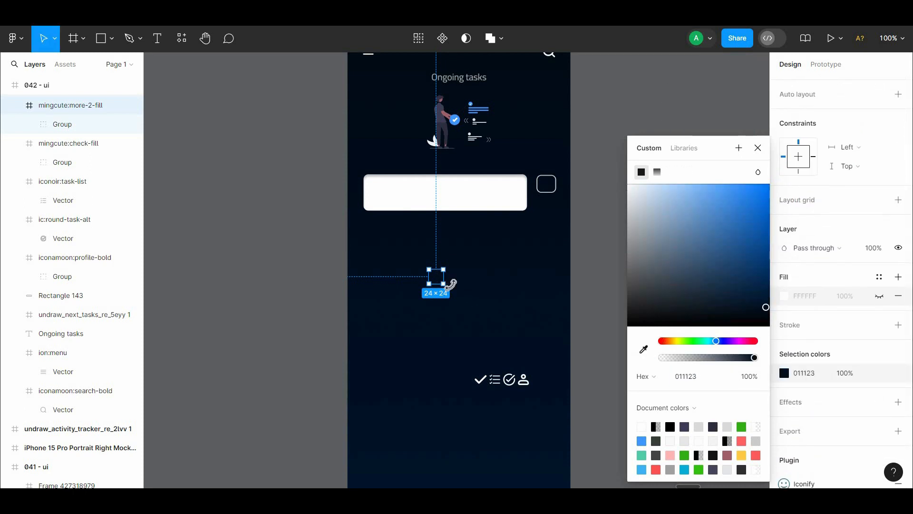
{"action": "key", "text": "ctrl+z"}
{"action": "left_click", "coordinate": [644, 349]}
{"action": "left_click", "coordinate": [499, 343]}
Step: Move the three-dot icon onto the white card, remove its hidden fill and recolour its dots to the sampled navy 011021
{"action": "left_click_drag", "start_coordinate": [436, 277], "coordinate": [391, 189]}
{"action": "left_click", "coordinate": [898, 296]}
{"action": "left_click", "coordinate": [784, 354]}
{"action": "left_click", "coordinate": [644, 350]}
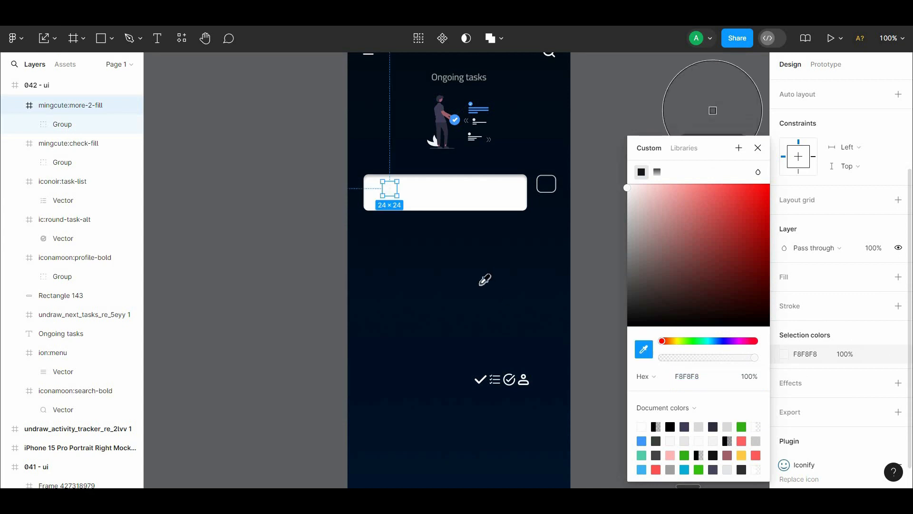
{"action": "left_click", "coordinate": [479, 284]}
Step: Position the three-dot icon near the card's left end at X 38, Y 294 and reduce the card's height to 55
{"action": "left_click_drag", "start_coordinate": [423, 237], "coordinate": [427, 300]}
{"action": "key", "text": "ctrl+plus"}
{"action": "left_click_drag", "start_coordinate": [452, 348], "coordinate": [546, 371]}
{"action": "key", "text": "Escape"}
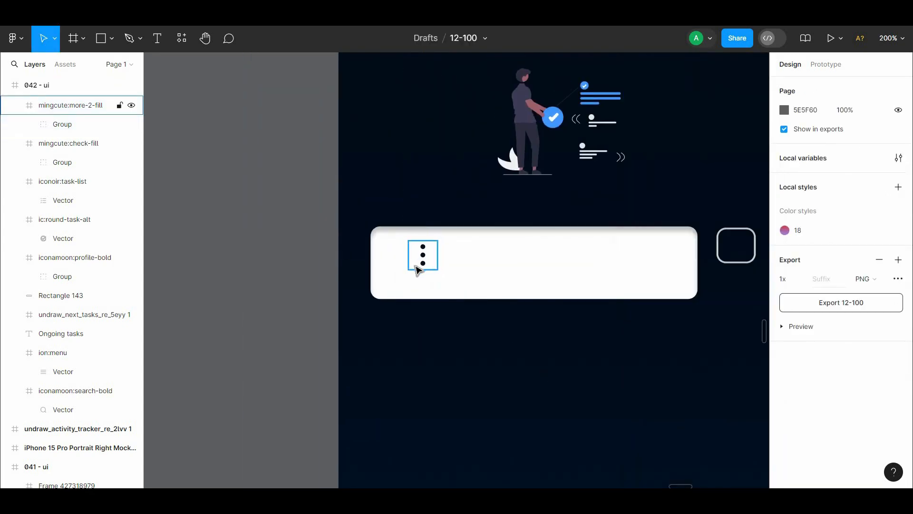
{"action": "left_click_drag", "start_coordinate": [418, 266], "coordinate": [407, 271]}
{"action": "key", "text": "alt"}
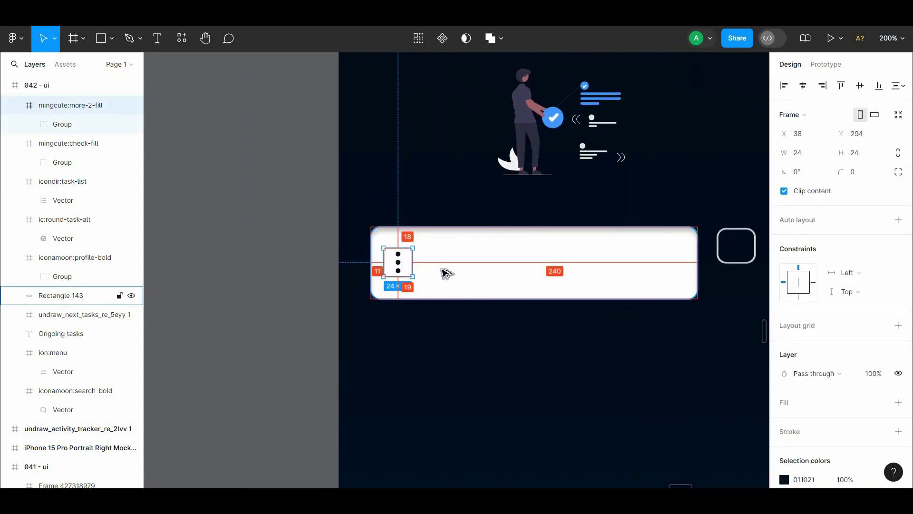
{"action": "left_click", "coordinate": [446, 274]}
{"action": "left_click_drag", "start_coordinate": [493, 299], "coordinate": [496, 292]}
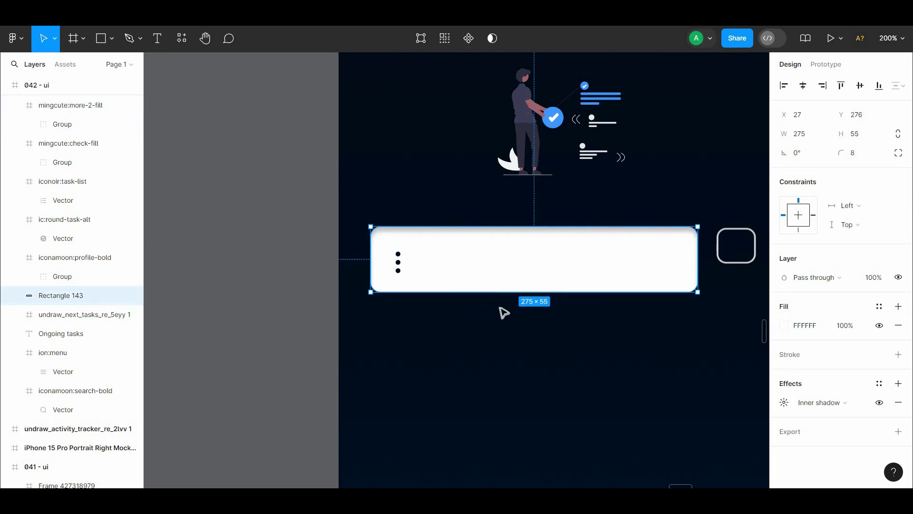
Step: Centre the three-dot icon vertically on the white card at X 38, Y 291
{"action": "left_click", "coordinate": [504, 312]}
{"action": "left_click", "coordinate": [416, 266]}
{"action": "left_click", "coordinate": [719, 316]}
{"action": "left_click", "coordinate": [419, 287]}
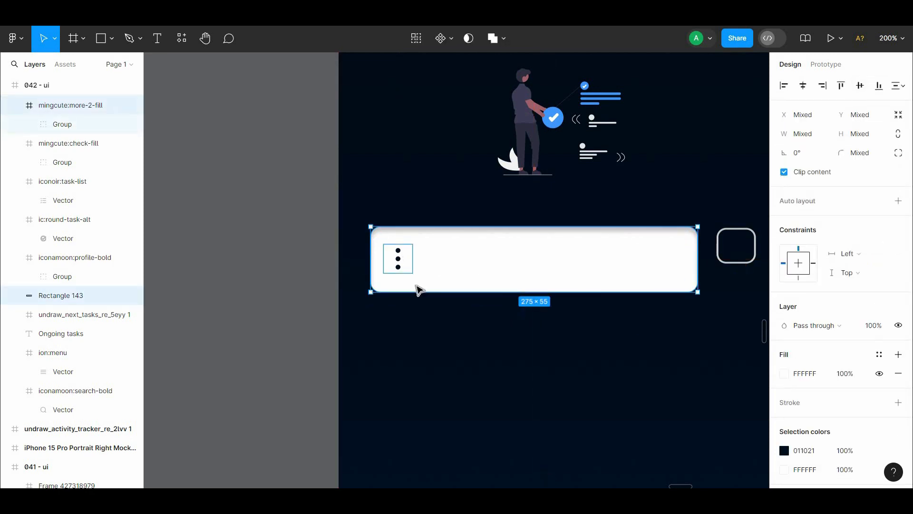
{"action": "left_click", "coordinate": [408, 257]}
{"action": "key", "text": "alt"}
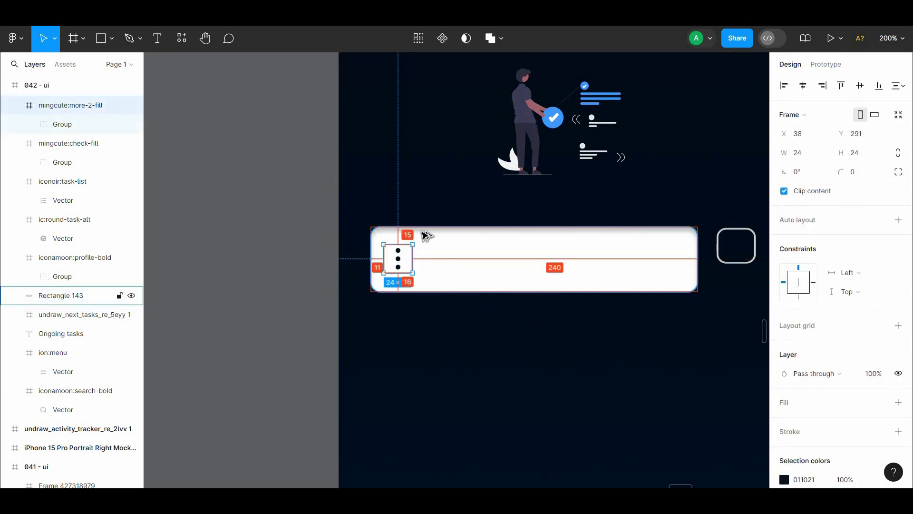
{"action": "key", "text": "Right"}
Step: Add the text "Task one" to the white card and move it down to Y 285
{"action": "left_click", "coordinate": [517, 353]}
{"action": "left_click_drag", "start_coordinate": [547, 343], "coordinate": [501, 299]}
{"action": "left_click", "coordinate": [156, 37]}
{"action": "left_click", "coordinate": [518, 216]}
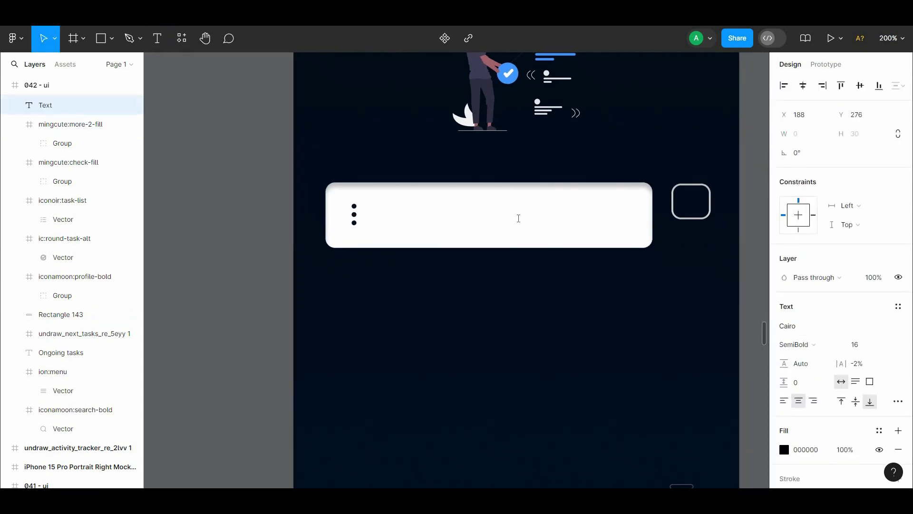
{"action": "type", "text": "Task"}
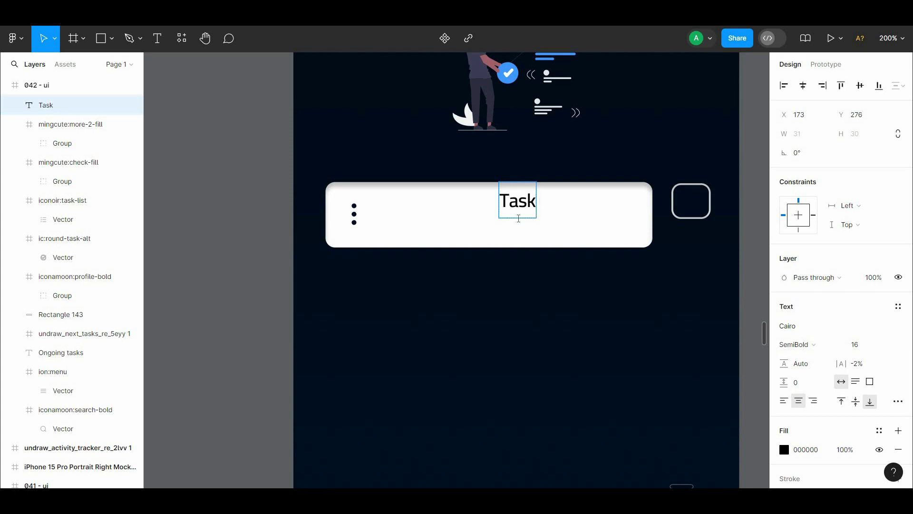
{"action": "type", "text": "one"}
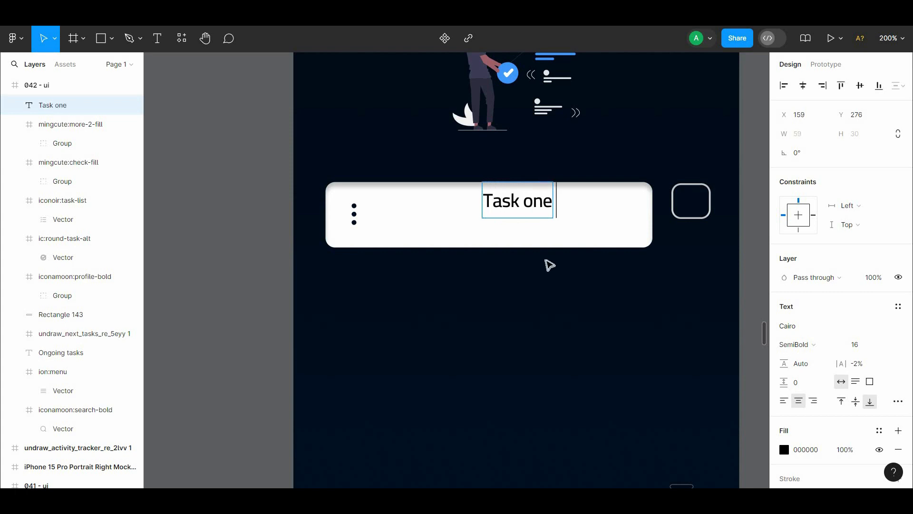
{"action": "type", "text": " -"}
{"action": "key", "text": "BackSpace"}
{"action": "key", "text": "BackSpace"}
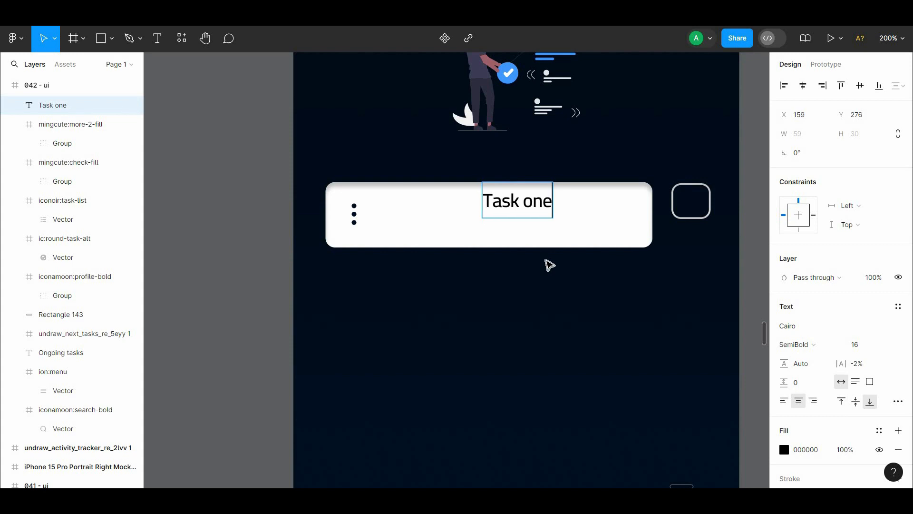
{"action": "key", "text": "Escape"}
{"action": "left_click_drag", "start_coordinate": [531, 222], "coordinate": [533, 215]}
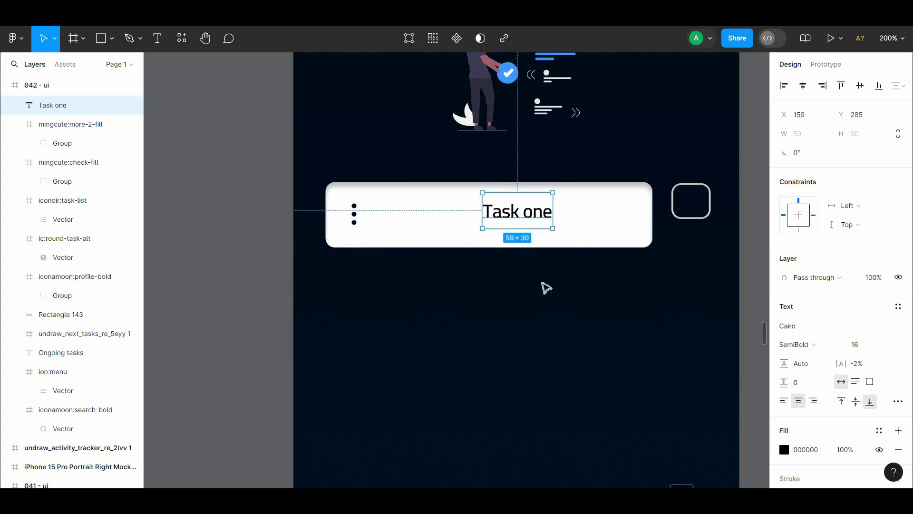
Step: Move the three-dot icon to the opposite end of the card, past the "Task one" text
{"action": "left_click", "coordinate": [541, 283]}
{"action": "left_click_drag", "start_coordinate": [537, 287], "coordinate": [475, 326]}
{"action": "left_click_drag", "start_coordinate": [290, 263], "coordinate": [560, 263]}
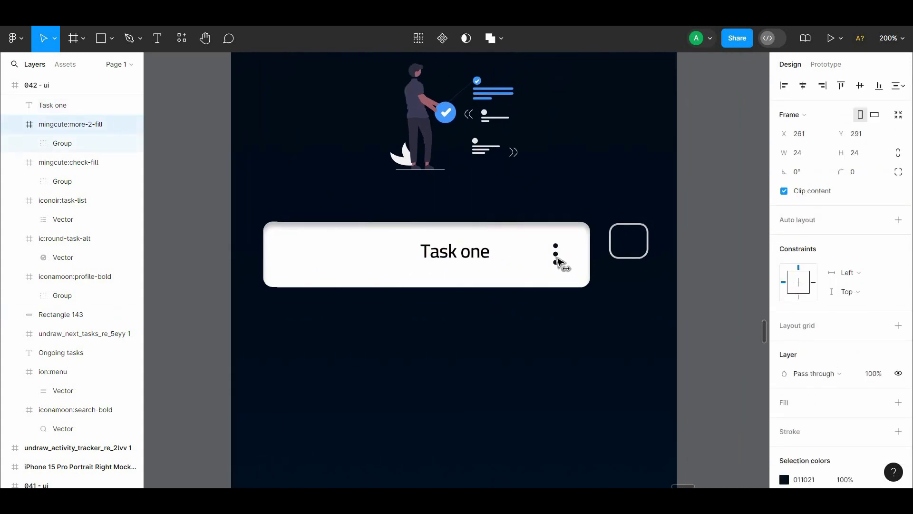
{"action": "left_click", "coordinate": [544, 289]}
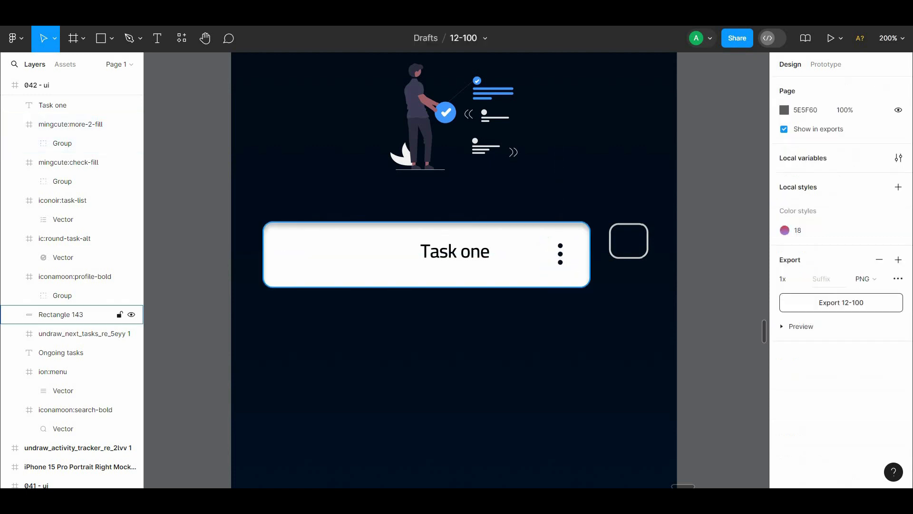
Step: Position the "Task one" text near the card's left end at X 41, Y 288
{"action": "left_click_drag", "start_coordinate": [485, 256], "coordinate": [342, 271]}
{"action": "key", "text": "alt"}
{"action": "key", "text": "alt+Down"}
{"action": "key", "text": "alt+Down"}
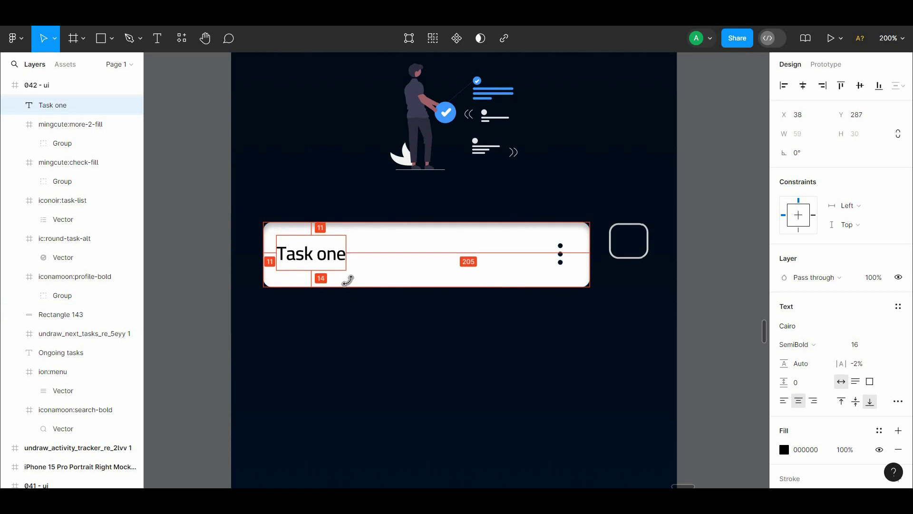
{"action": "key", "text": "alt+Right"}
{"action": "key", "text": "alt+Right"}
{"action": "key", "text": "alt+Down"}
{"action": "key", "text": "alt+Right"}
{"action": "key", "text": "alt+Right"}
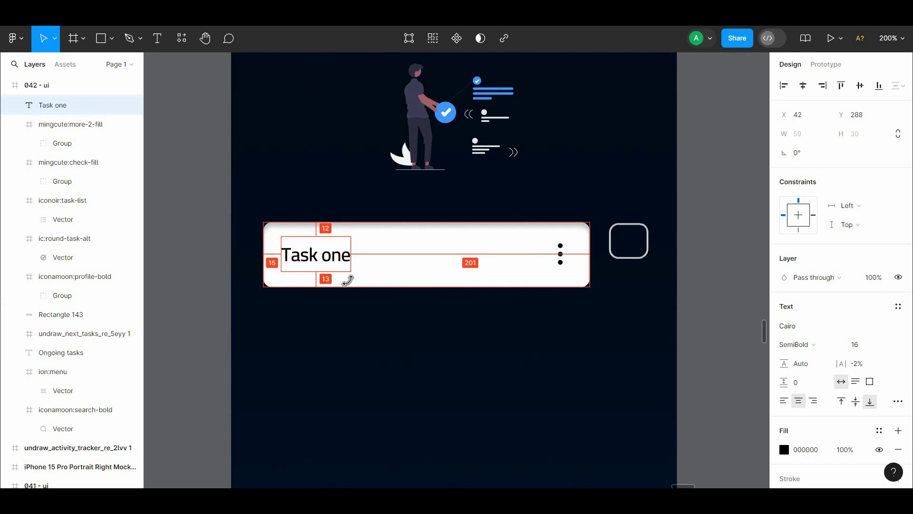
{"action": "left_click", "coordinate": [398, 362]}
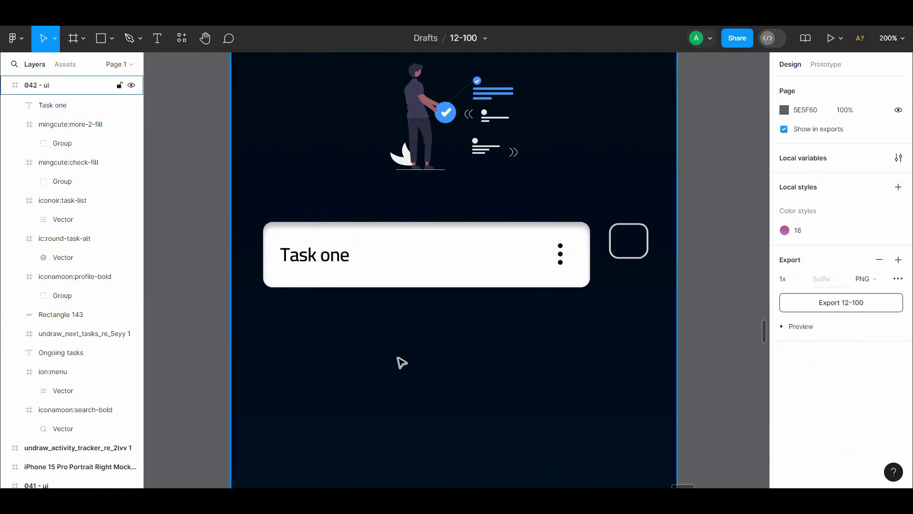
{"action": "key", "text": "shift+0"}
{"action": "left_click", "coordinate": [370, 247]}
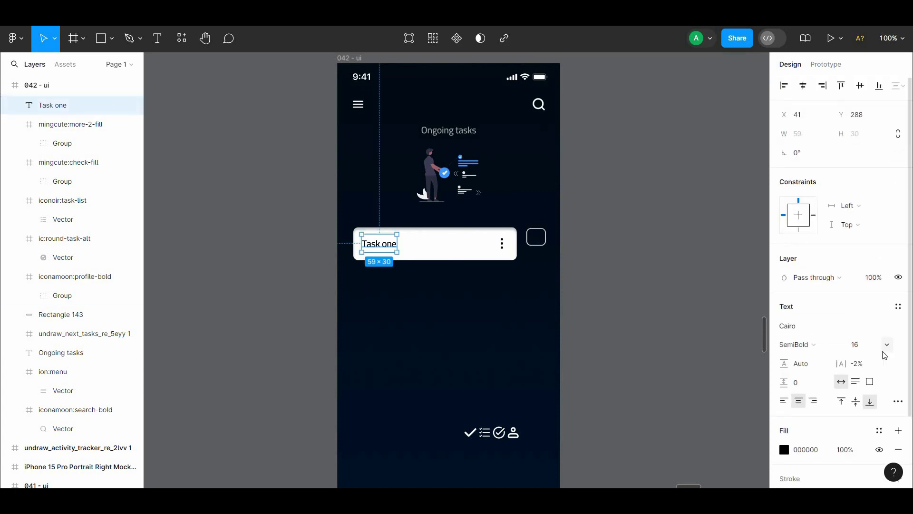
{"action": "left_click", "coordinate": [393, 328]}
Step: Frame the white card, its "Task one" text and the three-dot icon together
{"action": "left_click", "coordinate": [444, 258]}
{"action": "left_click", "coordinate": [427, 263]}
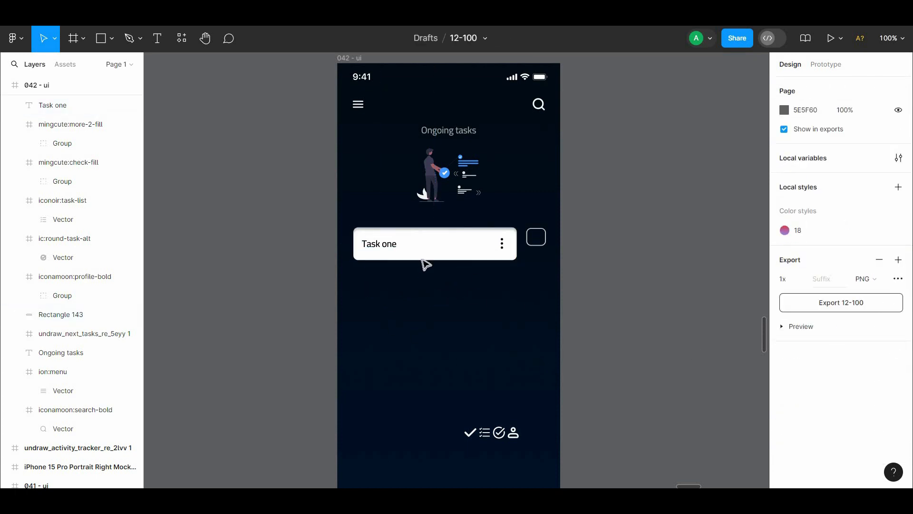
{"action": "left_click_drag", "start_coordinate": [524, 295], "coordinate": [373, 236]}
{"action": "right_click", "coordinate": [373, 236]}
{"action": "left_click", "coordinate": [405, 273]}
{"action": "left_click", "coordinate": [419, 281]}
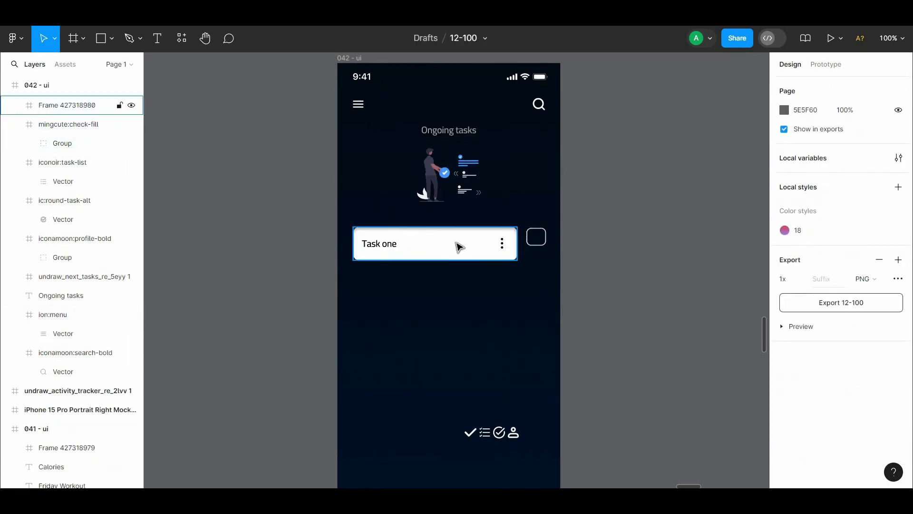
Step: Move the outlined checkbox to the screen's left margin and place the card frame beside it at X 76, Y 278
{"action": "left_click_drag", "start_coordinate": [457, 242], "coordinate": [457, 310]}
{"action": "left_click_drag", "start_coordinate": [535, 244], "coordinate": [379, 247]}
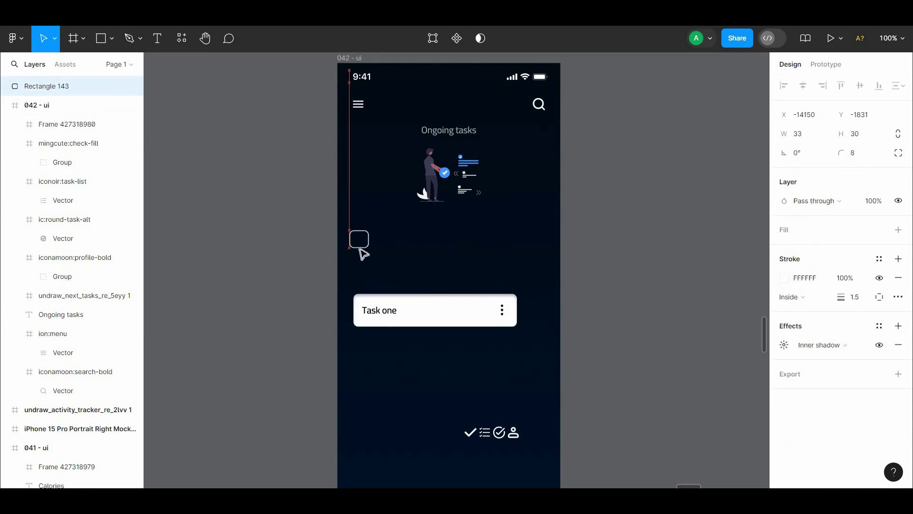
{"action": "left_click_drag", "start_coordinate": [389, 316], "coordinate": [415, 250]}
{"action": "key", "text": "Right"}
{"action": "key", "text": "Right"}
{"action": "key", "text": "Right"}
{"action": "key", "text": "Right"}
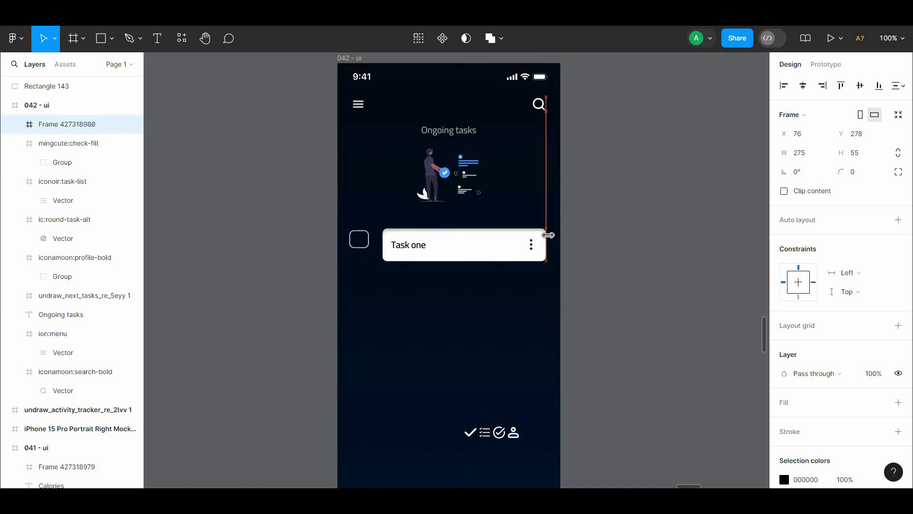
{"action": "left_click", "coordinate": [493, 308]}
Step: Nudge the checkbox closer to the card, to X -14146, Y -1832
{"action": "left_click", "coordinate": [367, 247]}
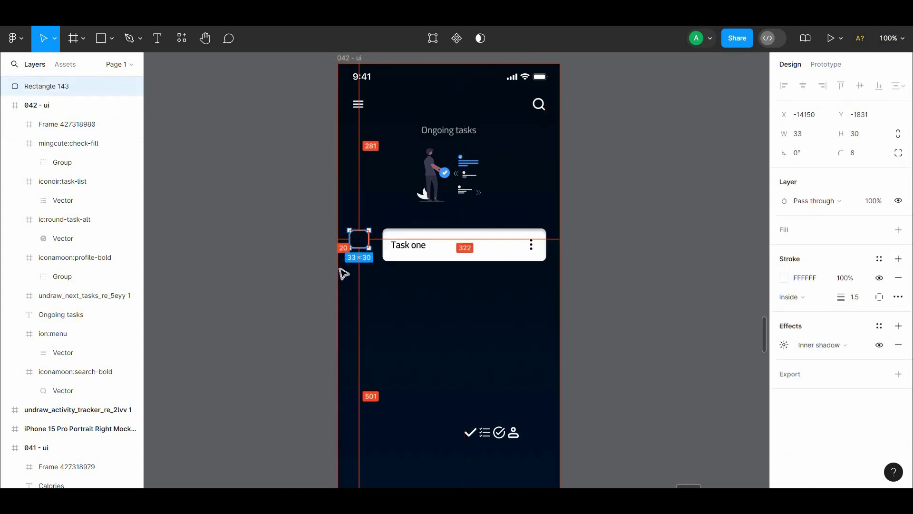
{"action": "left_click", "coordinate": [414, 298]}
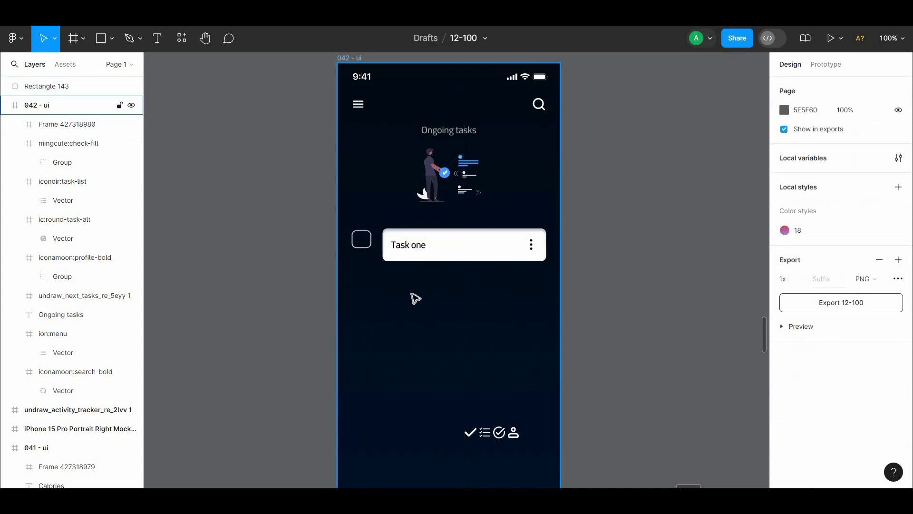
{"action": "key", "text": "ctrl+plus"}
{"action": "left_click_drag", "start_coordinate": [412, 273], "coordinate": [412, 266]}
{"action": "left_click", "coordinate": [266, 174]}
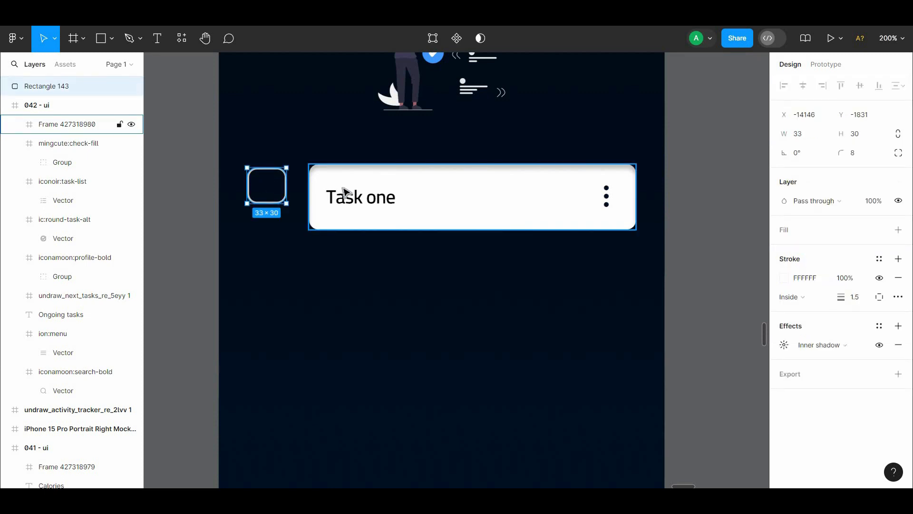
{"action": "key", "text": "Down"}
{"action": "key", "text": "Down"}
{"action": "key", "text": "Down"}
{"action": "key", "text": "Down"}
{"action": "key", "text": "Down"}
{"action": "key", "text": "Down"}
{"action": "key", "text": "Down"}
{"action": "key", "text": "Down"}
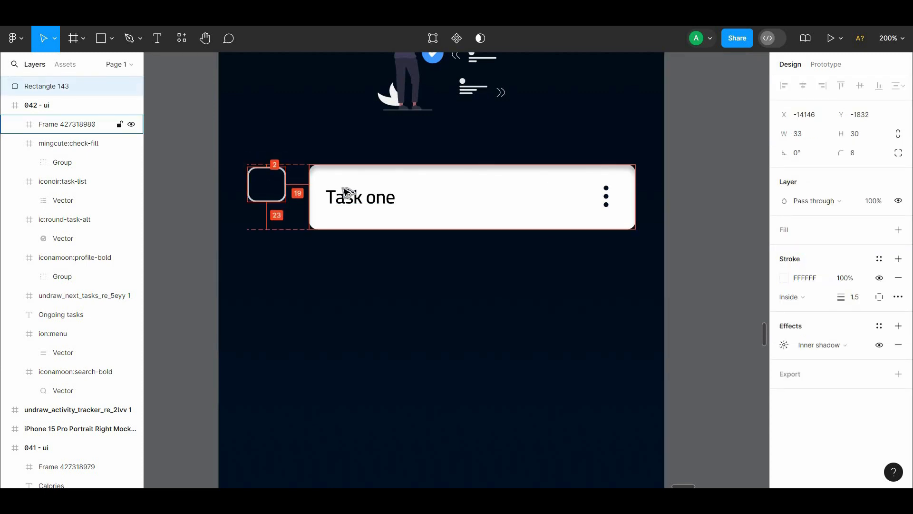
Step: Lower the checkbox beside the card and align the vertical centres of the checkbox and the card
{"action": "left_click", "coordinate": [434, 287]}
{"action": "key", "text": "ctrl+minus"}
{"action": "left_click_drag", "start_coordinate": [378, 302], "coordinate": [298, 312]}
{"action": "left_click_drag", "start_coordinate": [297, 247], "coordinate": [595, 314]}
{"action": "key", "text": "ctrl+plus"}
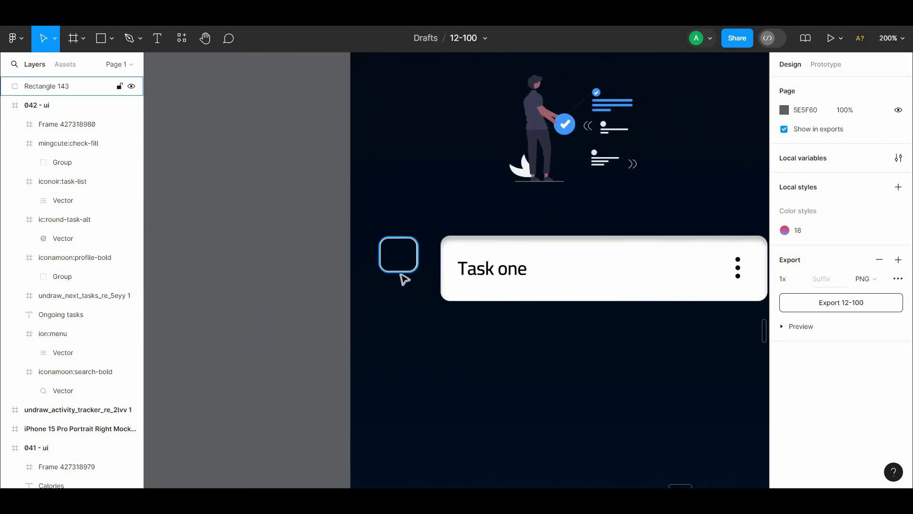
{"action": "left_click", "coordinate": [399, 274]}
{"action": "key", "text": "Down"}
{"action": "key", "text": "Down"}
{"action": "key", "text": "Down"}
{"action": "key", "text": "Down"}
{"action": "key", "text": "Down"}
{"action": "key", "text": "Down"}
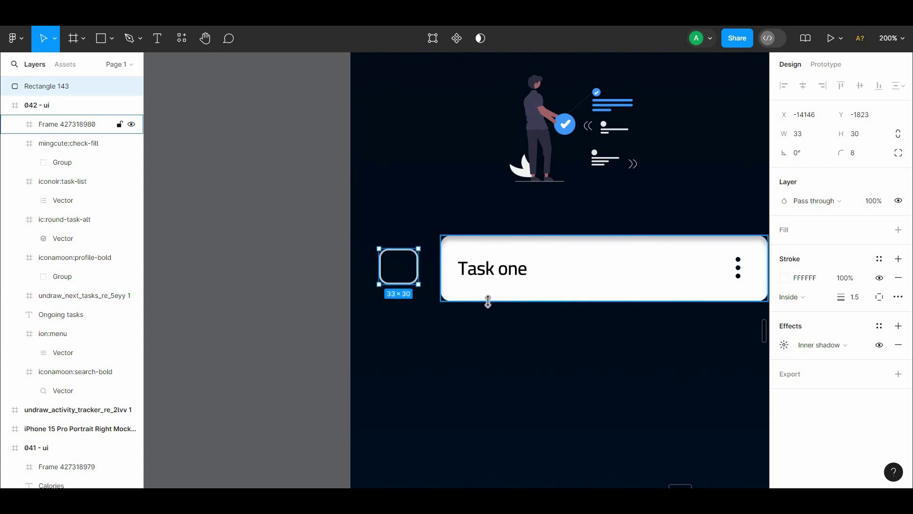
{"action": "left_click", "coordinate": [483, 296], "text": "shift"}
{"action": "left_click", "coordinate": [860, 86]}
{"action": "left_click", "coordinate": [574, 382]}
{"action": "left_click_drag", "start_coordinate": [485, 303], "coordinate": [392, 259]}
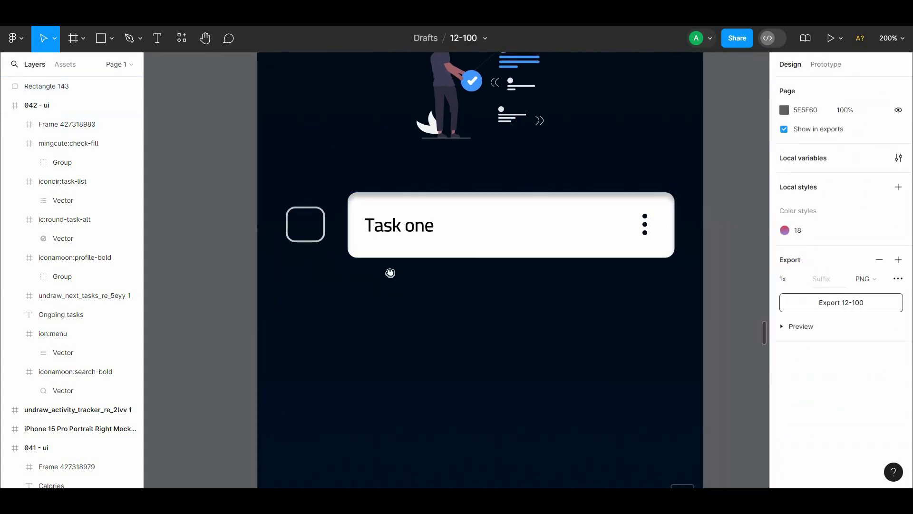
Step: Duplicate the checkbox and card row directly below the original
{"action": "key", "text": "ctrl+minus"}
{"action": "left_click", "coordinate": [357, 217]}
{"action": "left_click", "coordinate": [434, 214], "text": "shift"}
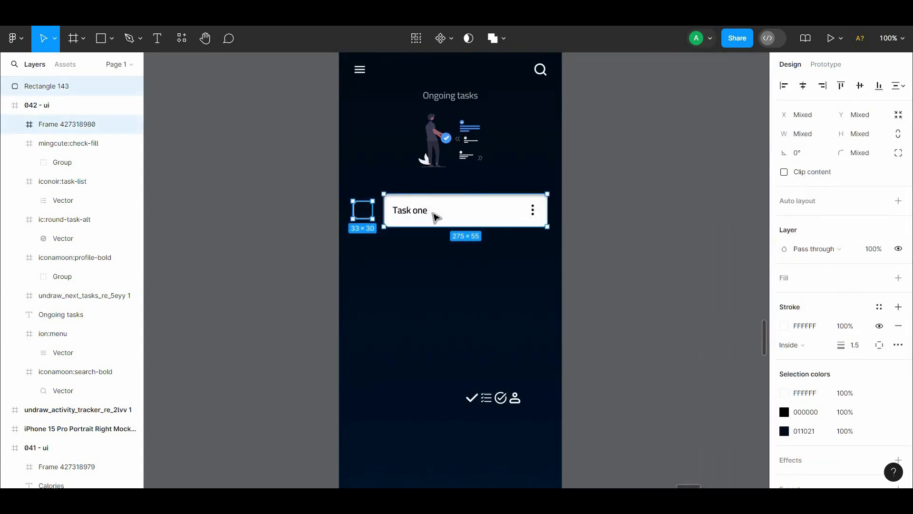
{"action": "left_click_drag", "start_coordinate": [434, 214], "coordinate": [441, 256]}
{"action": "left_click_drag", "start_coordinate": [567, 322], "coordinate": [356, 241]}
{"action": "left_click", "coordinate": [443, 278]}
Step: Change the first card's text to "Task num 1" and shift it to X 14
{"action": "double_click", "coordinate": [421, 210]}
{"action": "double_click", "coordinate": [419, 213]}
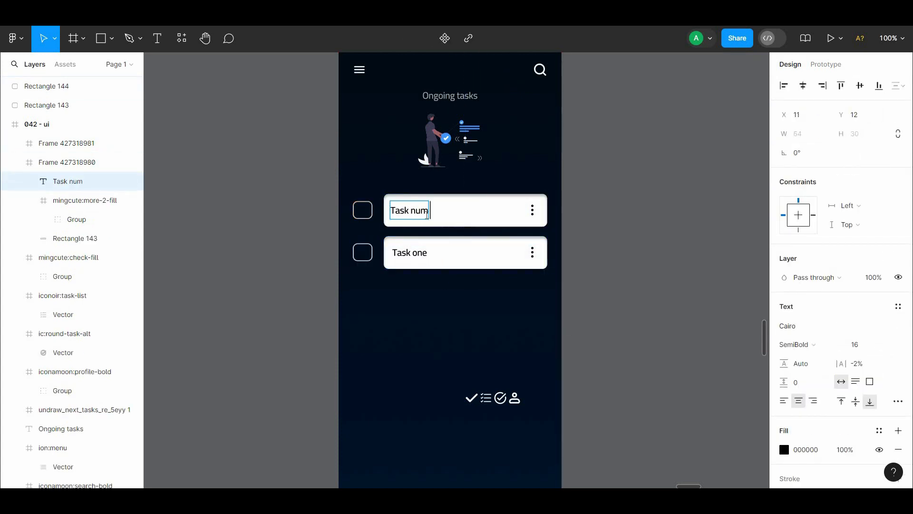
{"action": "key", "text": "alt+Right"}
{"action": "key", "text": "alt+Right"}
{"action": "key", "text": "alt+Right"}
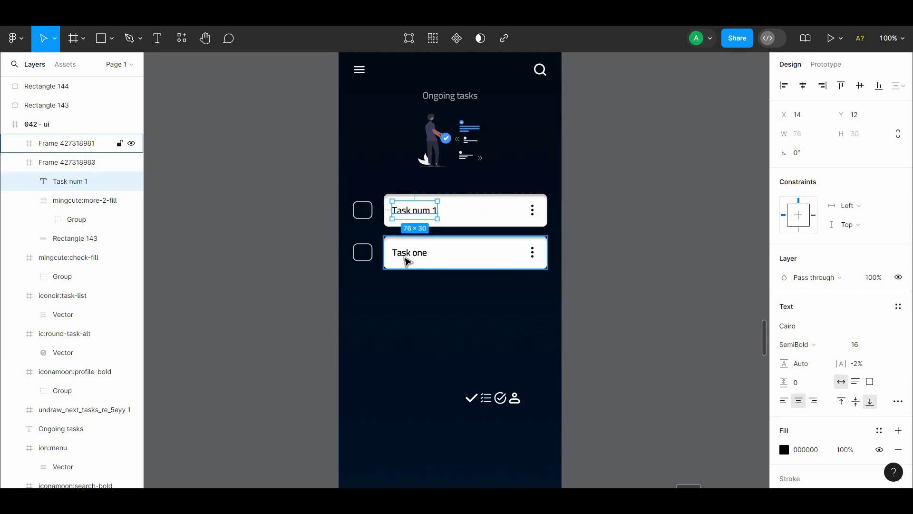
Step: Delete the second row with its checkbox and "Task one" card
{"action": "left_click", "coordinate": [408, 259]}
{"action": "left_click", "coordinate": [434, 290]}
{"action": "left_click_drag", "start_coordinate": [562, 281], "coordinate": [571, 207]}
{"action": "key", "text": "Delete"}
Step: Duplicate the "Task num 1" row below itself, then duplicate both rows to make four evenly spaced rows
{"action": "left_click_drag", "start_coordinate": [468, 208], "coordinate": [458, 250], "text": "alt"}
{"action": "left_click_drag", "start_coordinate": [578, 307], "coordinate": [350, 193]}
{"action": "left_click_drag", "start_coordinate": [440, 252], "coordinate": [455, 338], "text": "alt"}
{"action": "left_click", "coordinate": [617, 284]}
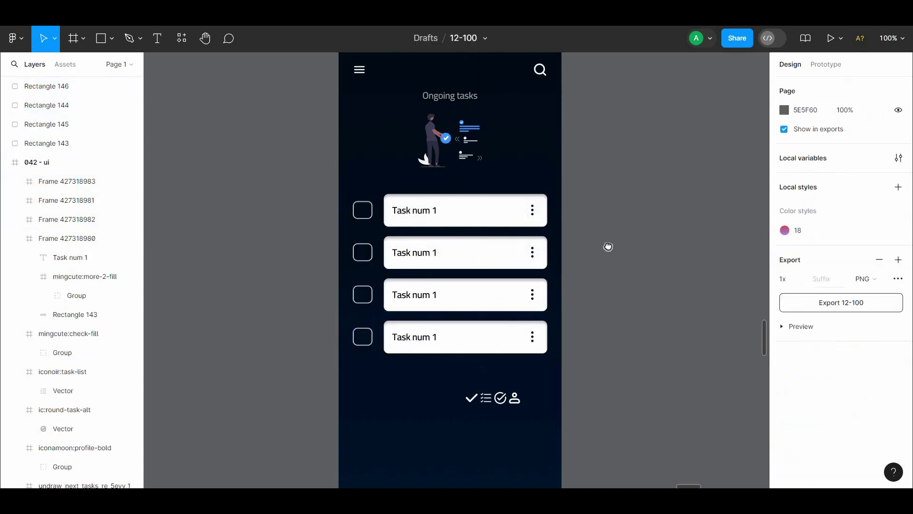
Step: Delete the fourth checkbox and card row
{"action": "left_click_drag", "start_coordinate": [608, 246], "coordinate": [588, 261]}
{"action": "left_click_drag", "start_coordinate": [577, 300], "coordinate": [338, 313]}
{"action": "key", "text": "Delete"}
Step: Renumber the second and third cards' texts as "Task num 2" and "Task num 3"
{"action": "double_click", "coordinate": [424, 225]}
{"action": "double_click", "coordinate": [423, 225]}
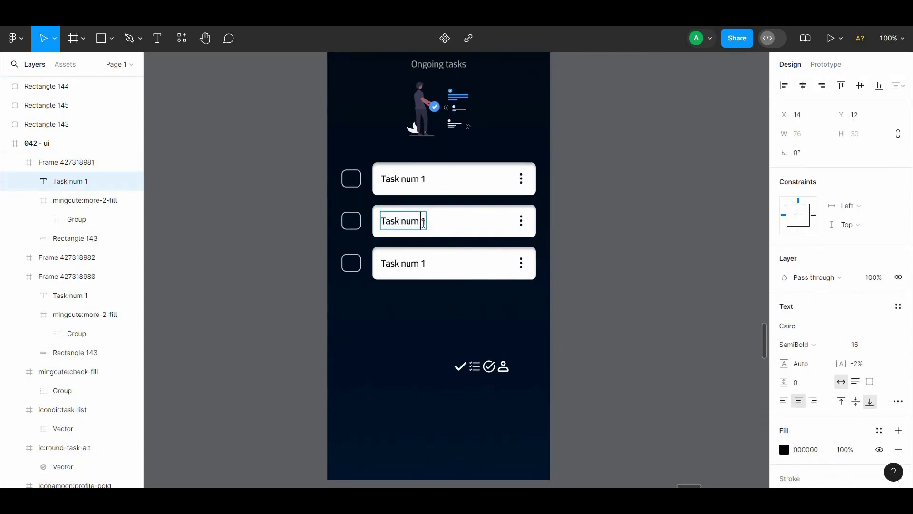
{"action": "left_click", "coordinate": [420, 264]}
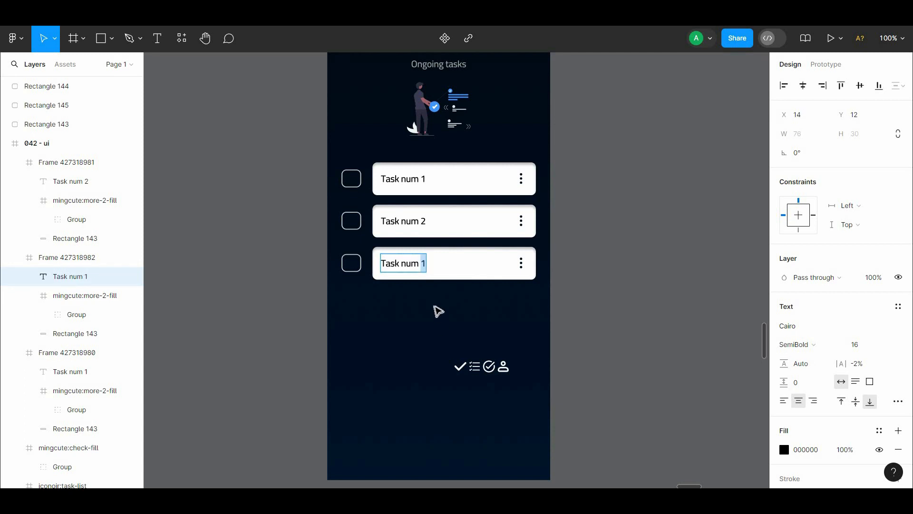
{"action": "type", "text": "3"}
{"action": "left_click", "coordinate": [544, 351]}
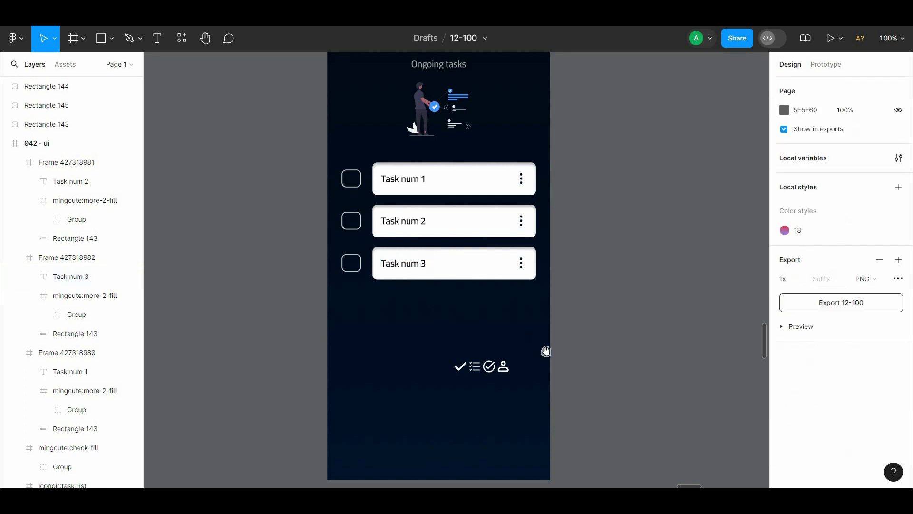
Step: Move the check icon from the icon row to just above the first checkbox at X 34, Y 254
{"action": "scroll", "coordinate": [523, 333], "scroll_direction": "down", "scroll_amount": 2}
{"action": "left_click", "coordinate": [458, 312]}
{"action": "left_click_drag", "start_coordinate": [377, 227], "coordinate": [353, 104]}
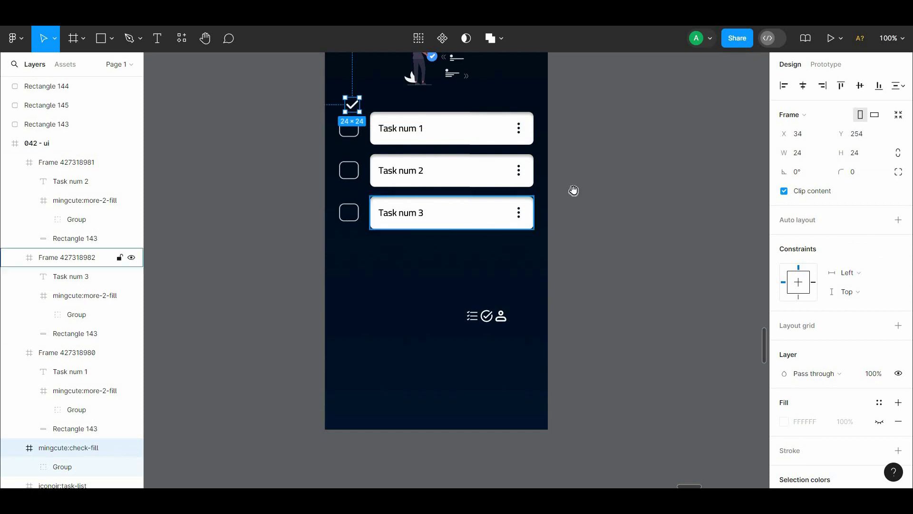
Step: Recolour the check icon blue and move it onto the first checkbox at X 31, Y 287
{"action": "left_click_drag", "start_coordinate": [573, 192], "coordinate": [568, 348]}
{"action": "key", "text": "i"}
{"action": "key", "text": "Escape"}
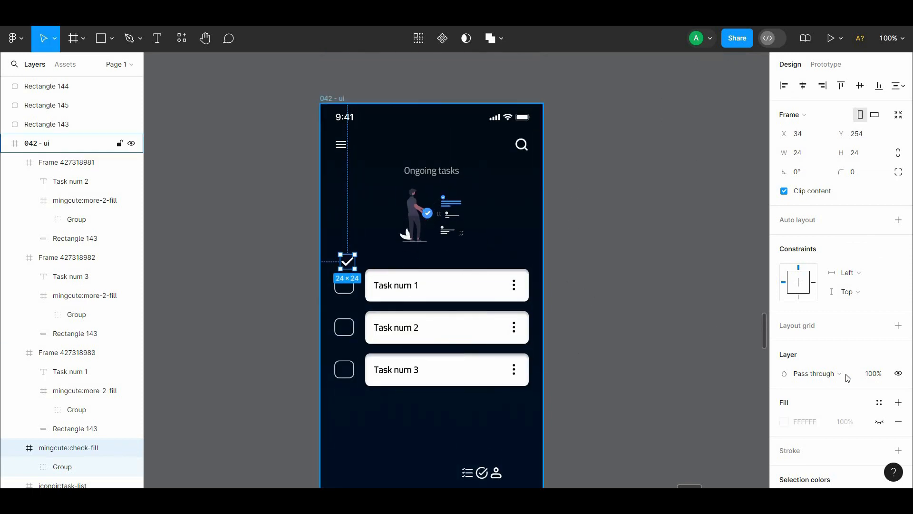
{"action": "scroll", "coordinate": [872, 397], "scroll_direction": "down", "scroll_amount": 2}
{"action": "left_click", "coordinate": [785, 392]}
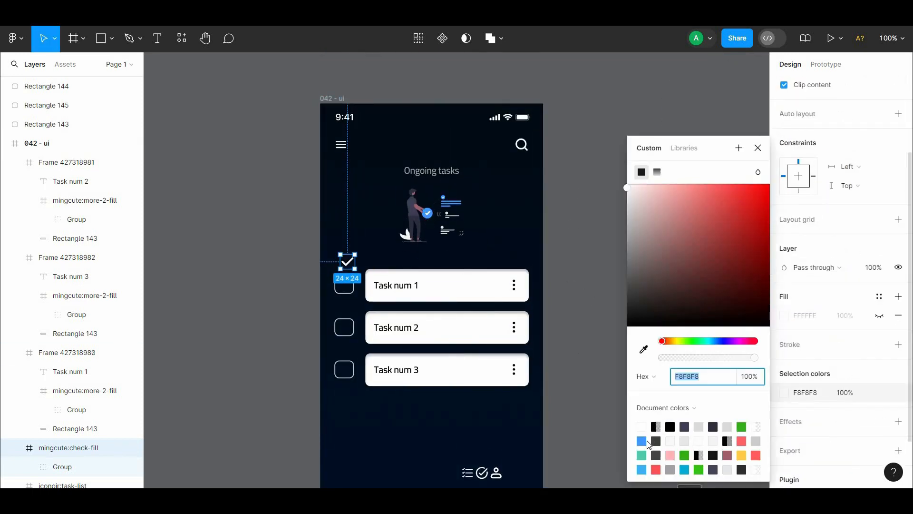
{"action": "left_click", "coordinate": [644, 441]}
{"action": "left_click", "coordinate": [350, 265]}
{"action": "left_click_drag", "start_coordinate": [348, 289], "coordinate": [350, 292]}
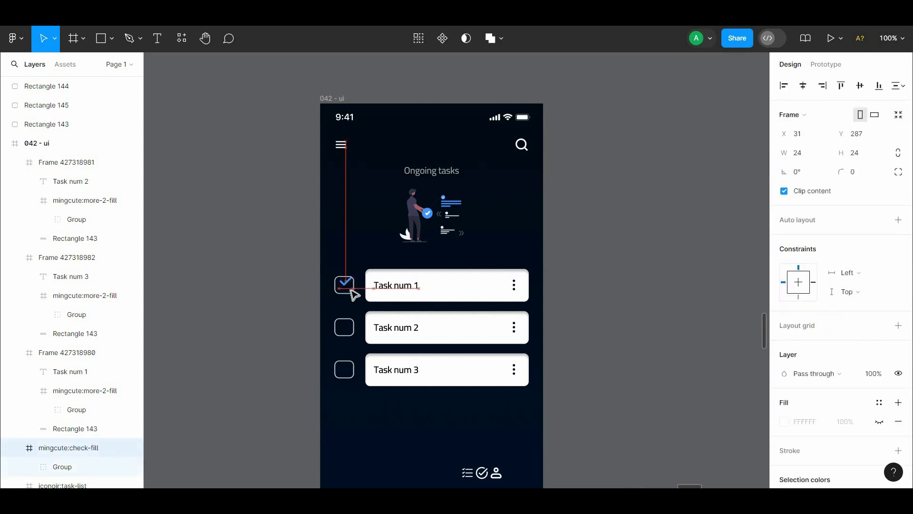
Step: Shrink all three checkboxes proportionally to 26.4 × 24
{"action": "left_click", "coordinate": [267, 276]}
{"action": "key", "text": "ctrl+equal"}
{"action": "scroll", "coordinate": [265, 275], "scroll_direction": "down", "scroll_amount": 3}
{"action": "scroll", "coordinate": [265, 275], "scroll_direction": "left", "scroll_amount": 3}
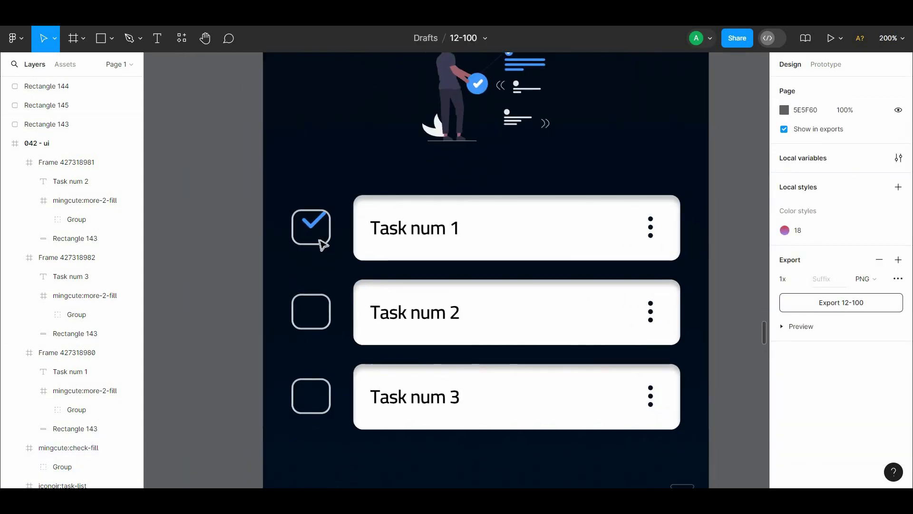
{"action": "left_click", "coordinate": [320, 240]}
{"action": "left_click", "coordinate": [316, 333], "text": "shift"}
{"action": "left_click", "coordinate": [321, 404], "text": "shift"}
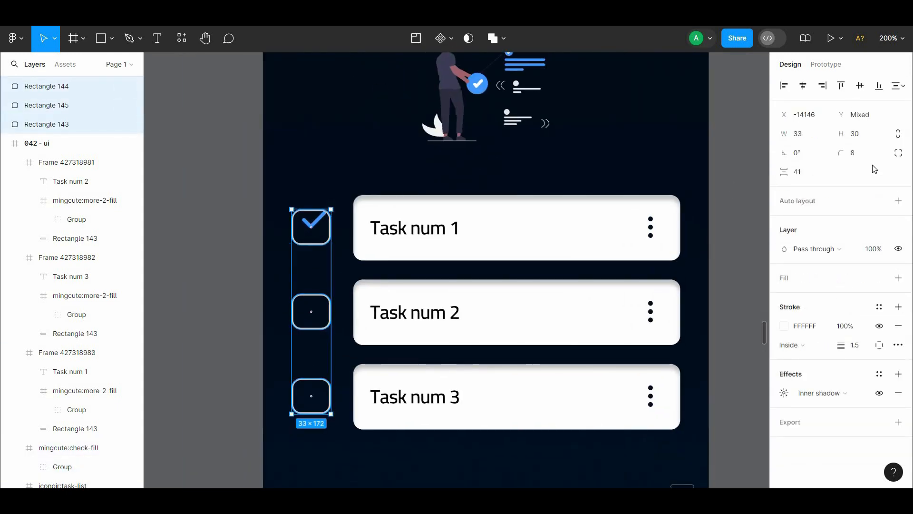
{"action": "left_click", "coordinate": [711, 196]}
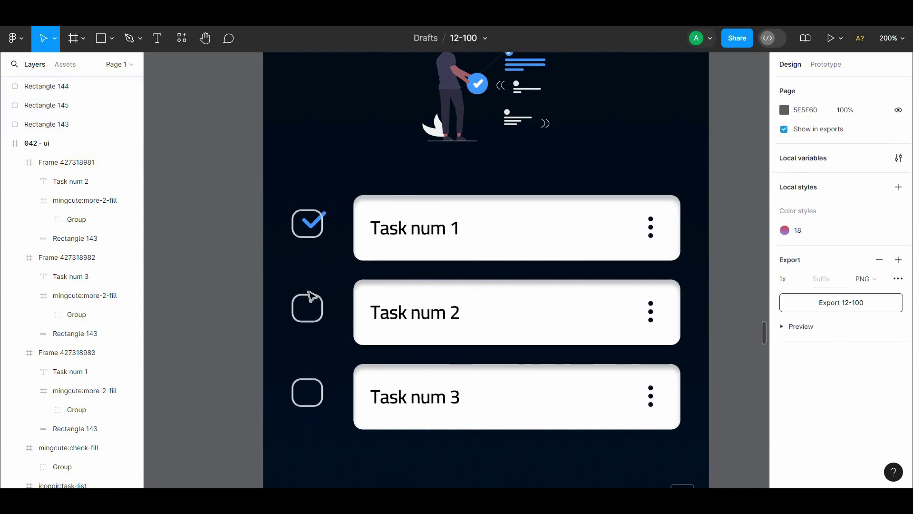
Step: Shift the check icon to X 27, Y 287 and scale the three checkboxes proportionally to a width of 24
{"action": "left_click", "coordinate": [309, 229]}
{"action": "left_click_drag", "start_coordinate": [310, 228], "coordinate": [318, 249]}
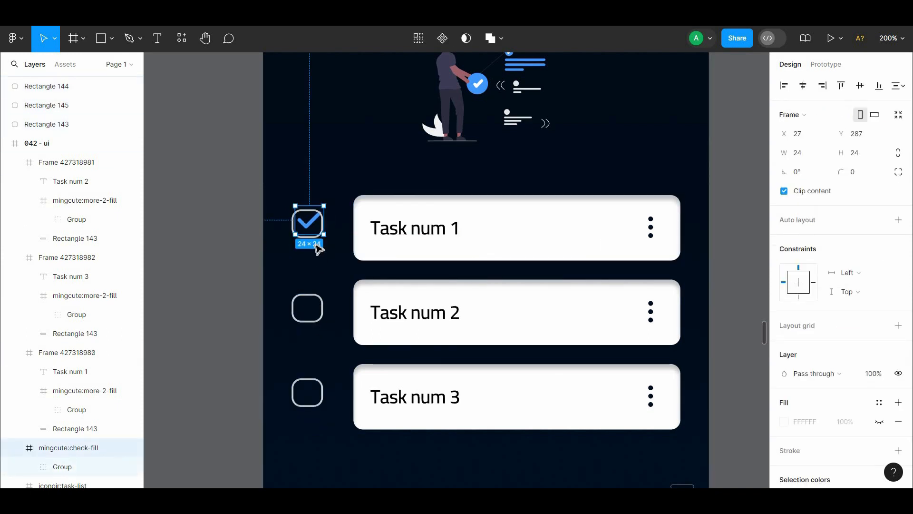
{"action": "left_click", "coordinate": [317, 237]}
{"action": "left_click", "coordinate": [322, 304], "text": "shift"}
{"action": "left_click", "coordinate": [322, 393], "text": "shift"}
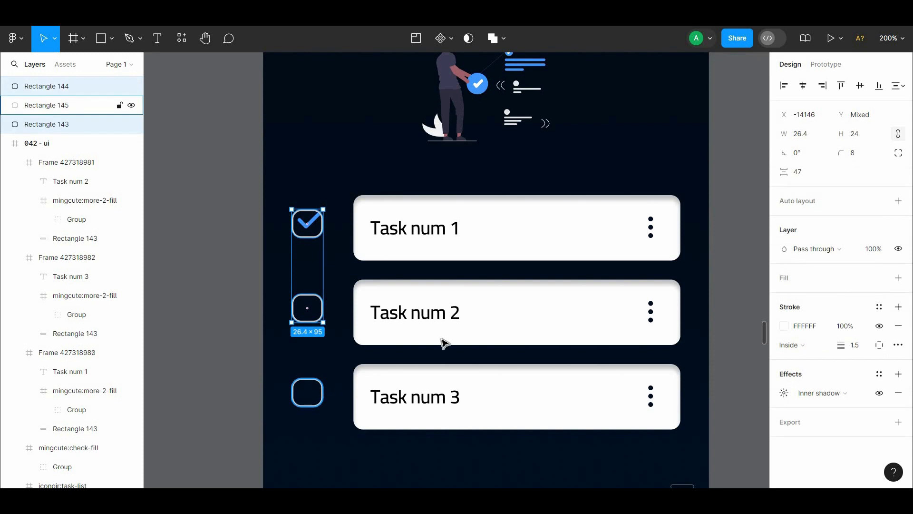
{"action": "type", "text": "24"}
{"action": "left_click", "coordinate": [339, 213]}
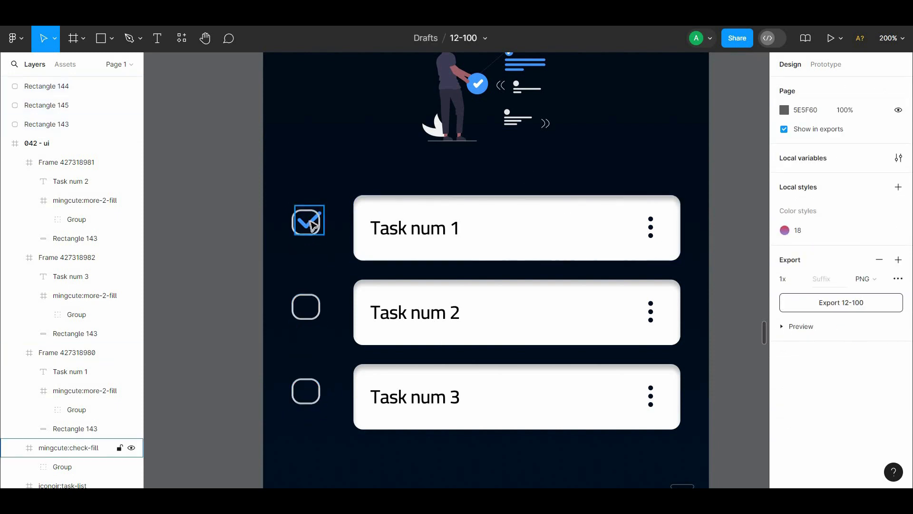
Step: Nudge the check icon to X 25, Y 289 so it sits centred in the first checkbox
{"action": "left_click", "coordinate": [308, 227]}
{"action": "key", "text": "Left"}
{"action": "key", "text": "Down"}
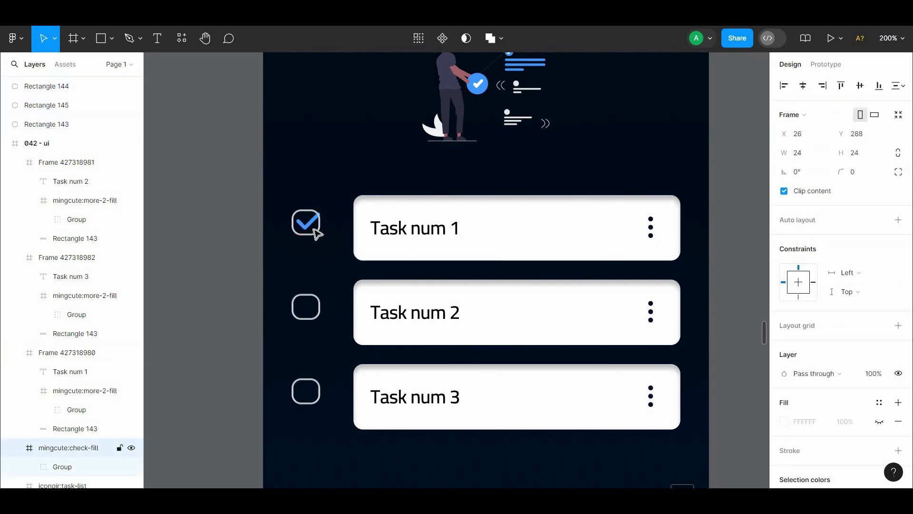
{"action": "key", "text": "shift+0"}
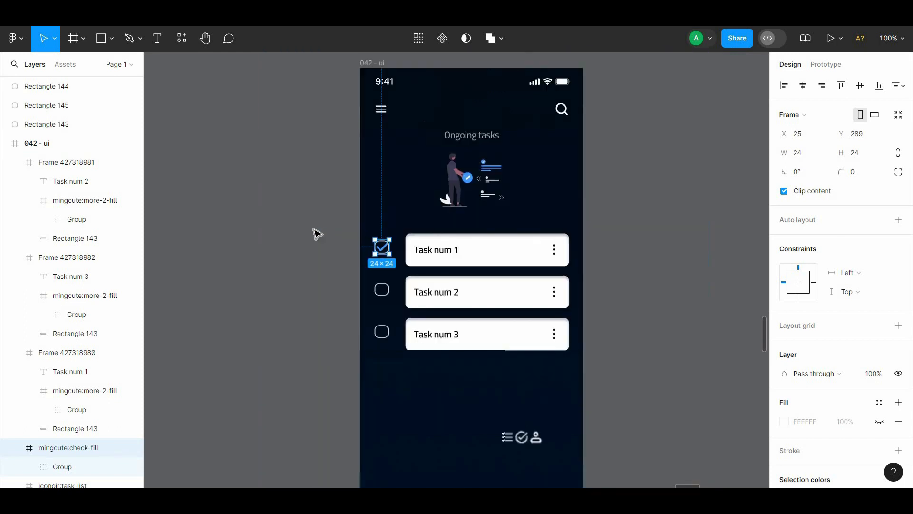
Step: Duplicate the first checkbox with its check icon below the third row, and delete the check icon from the first checkbox
{"action": "left_click_drag", "start_coordinate": [363, 229], "coordinate": [387, 258]}
{"action": "left_click_drag", "start_coordinate": [387, 391], "coordinate": [388, 399]}
{"action": "left_click", "coordinate": [392, 283]}
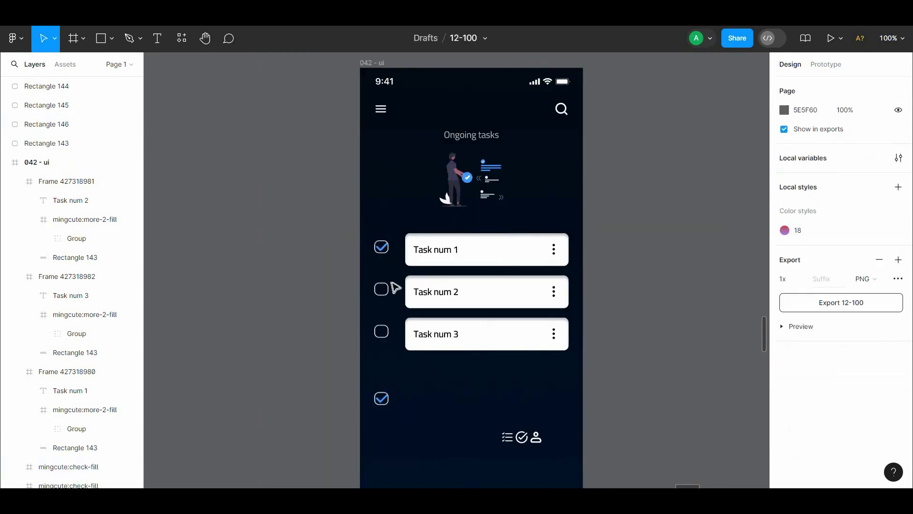
{"action": "left_click", "coordinate": [384, 251]}
{"action": "key", "text": "Delete"}
Step: Widen the white background rectangles of all three task cards towards the checkboxes to 290 wide
{"action": "scroll", "coordinate": [522, 336], "scroll_direction": "down", "scroll_amount": 2}
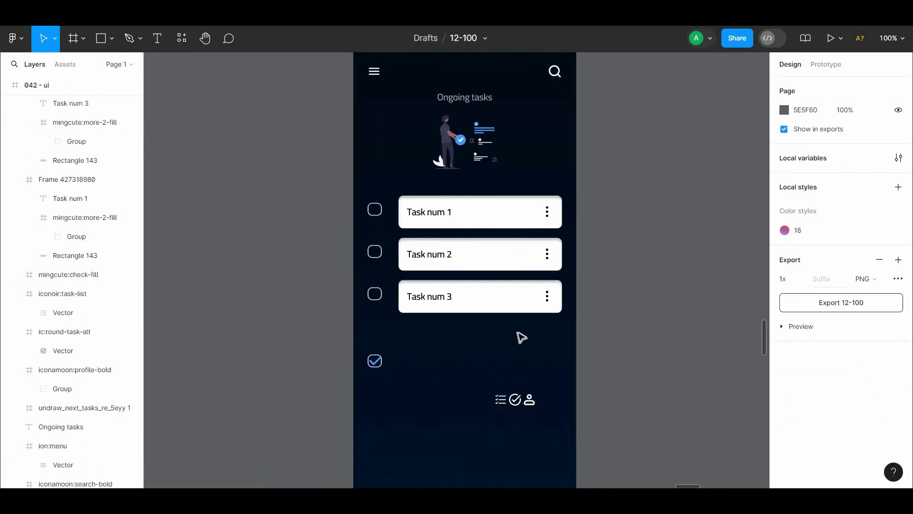
{"action": "left_click", "coordinate": [448, 310]}
{"action": "left_click", "coordinate": [446, 265], "text": "shift"}
{"action": "double_click", "coordinate": [461, 220]}
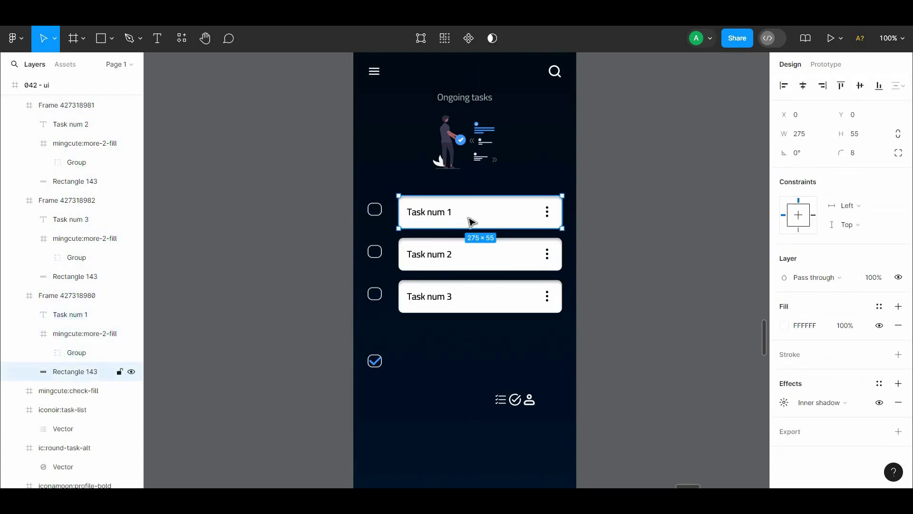
{"action": "double_click", "coordinate": [472, 220]}
{"action": "key", "text": "Escape"}
{"action": "left_click", "coordinate": [459, 259], "text": "shift"}
{"action": "left_click", "coordinate": [445, 308], "text": "shift"}
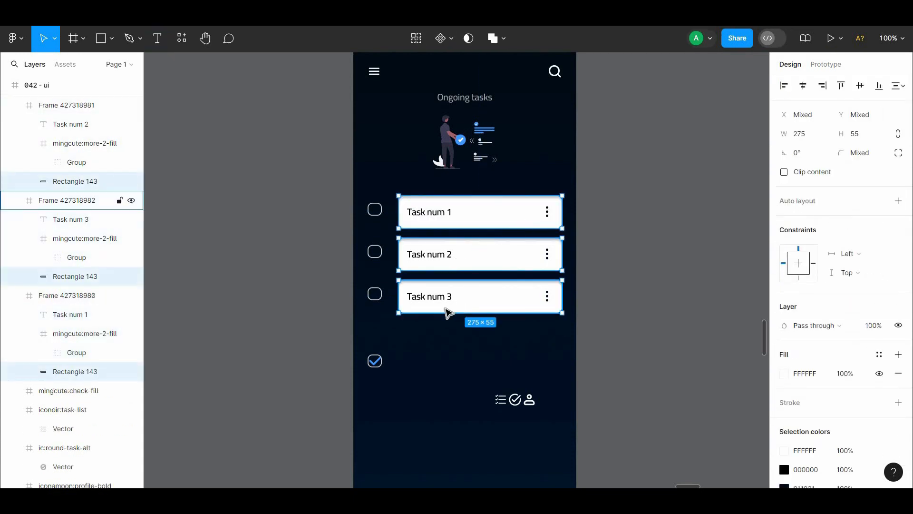
{"action": "left_click_drag", "start_coordinate": [391, 296], "coordinate": [389, 296]}
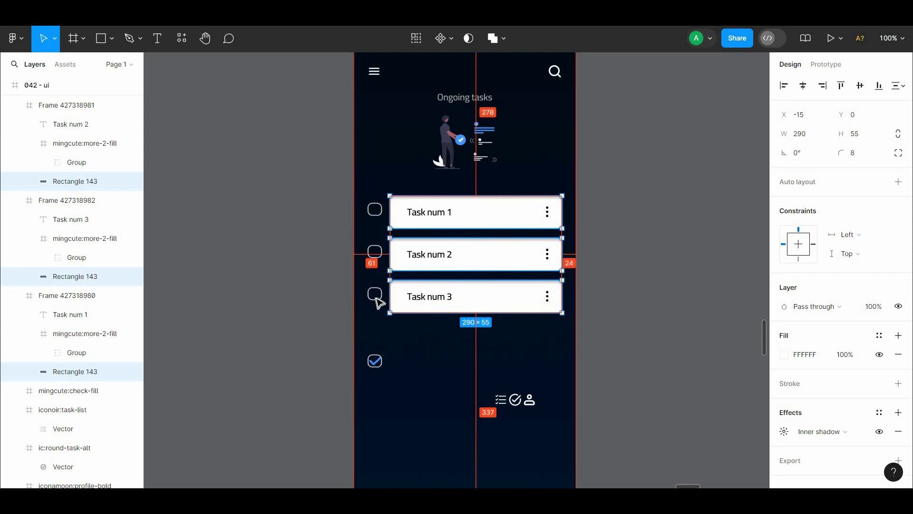
{"action": "left_click", "coordinate": [408, 340]}
{"action": "left_click_drag", "start_coordinate": [409, 339], "coordinate": [377, 300]}
Step: Move the task-list icon near the lower edge of the screen frame at X 61, Y 745, aligned with the cards' edge
{"action": "left_click", "coordinate": [471, 359]}
{"action": "left_click_drag", "start_coordinate": [470, 359], "coordinate": [366, 439]}
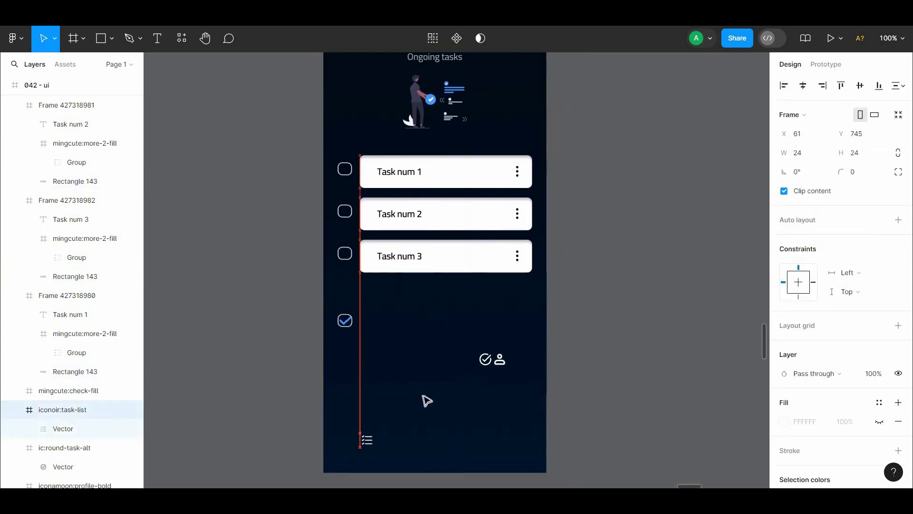
{"action": "left_click", "coordinate": [427, 400]}
Step: Recolour the round check icon beside the profile icon to blue 4198FF
{"action": "left_click", "coordinate": [485, 361]}
{"action": "scroll", "coordinate": [822, 414], "scroll_direction": "down", "scroll_amount": 3}
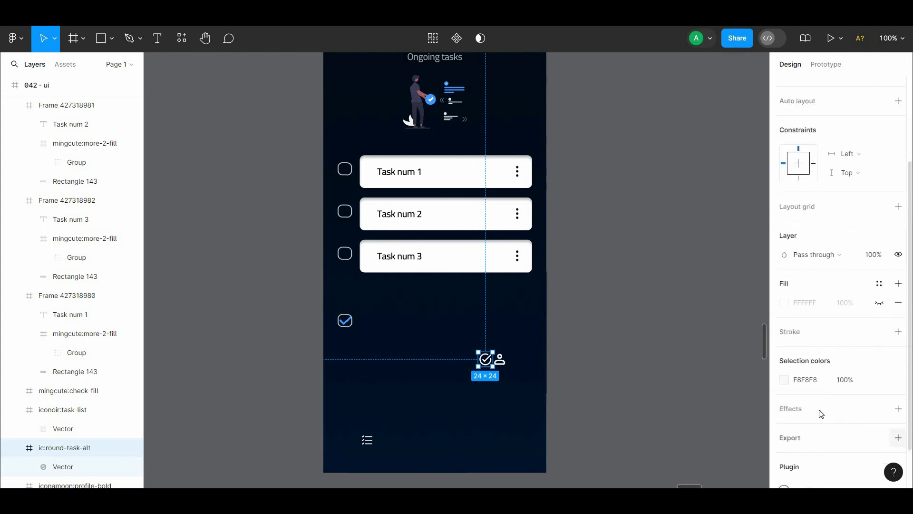
{"action": "left_click", "coordinate": [784, 380]}
{"action": "left_click", "coordinate": [642, 441]}
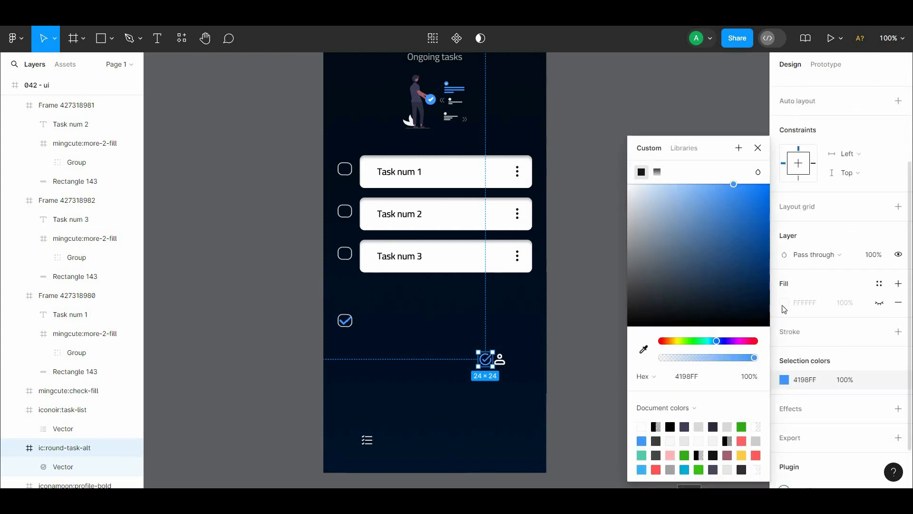
Step: Show the white FFFFFF fill behind the round check icon and set its corner radius to 19
{"action": "left_click", "coordinate": [899, 285]}
{"action": "left_click", "coordinate": [899, 302]}
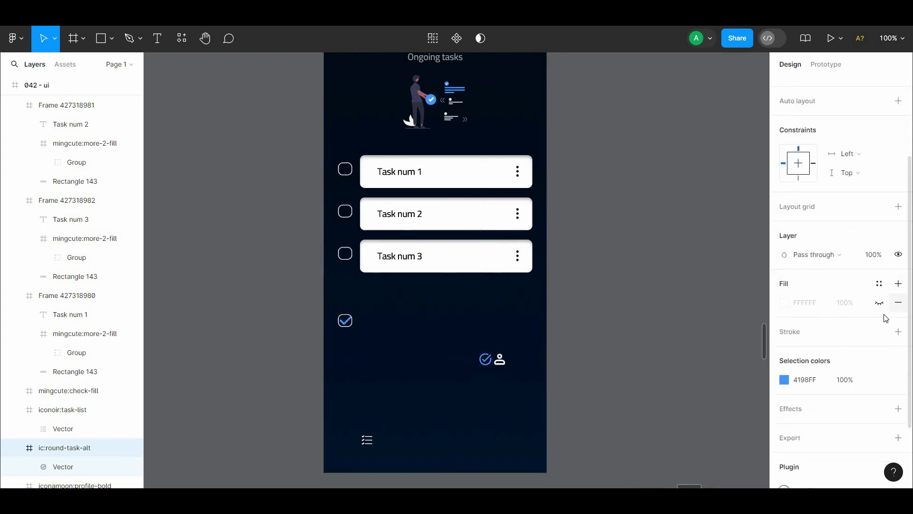
{"action": "left_click", "coordinate": [879, 303]}
{"action": "scroll", "coordinate": [882, 176], "scroll_direction": "up", "scroll_amount": 3}
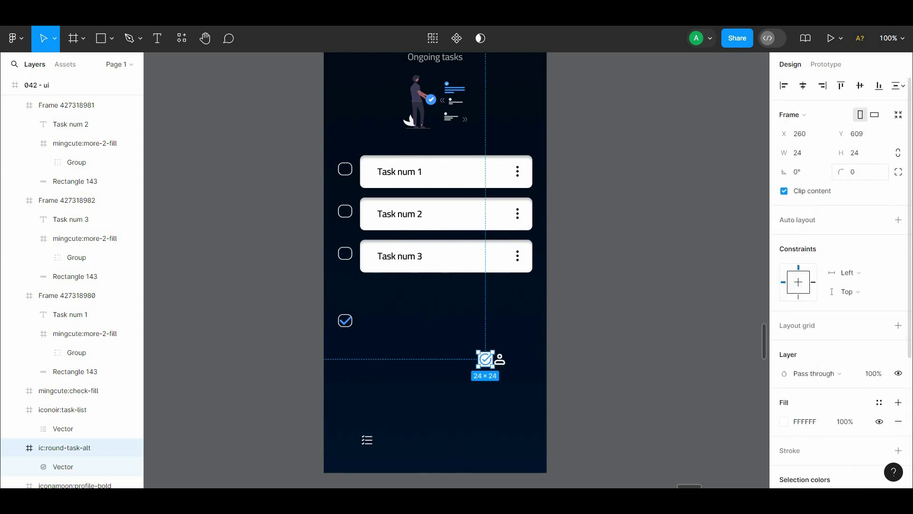
{"action": "left_click_drag", "start_coordinate": [838, 172], "coordinate": [850, 173]}
{"action": "left_click", "coordinate": [603, 245]}
{"action": "left_click", "coordinate": [487, 358]}
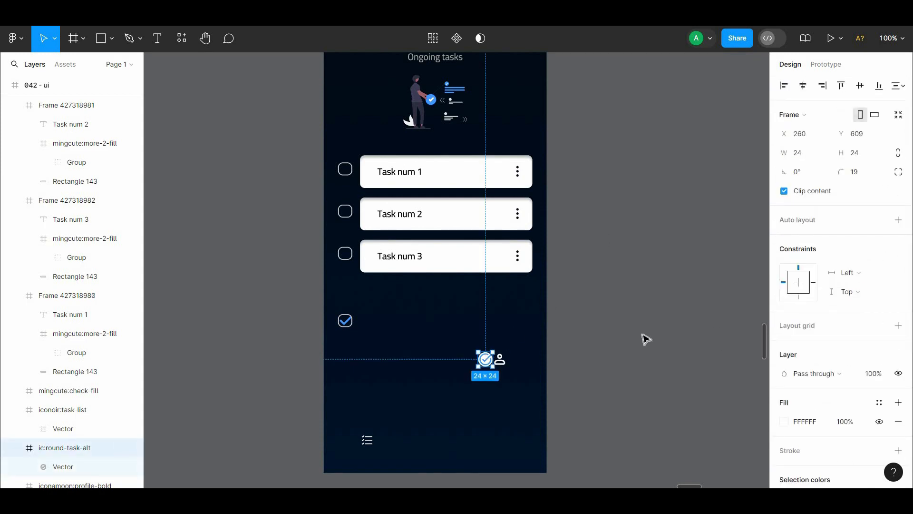
{"action": "left_click", "coordinate": [555, 366]}
Step: Resize the task-list and profile icons to 36 × 36
{"action": "scroll", "coordinate": [555, 366], "scroll_direction": "down", "scroll_amount": 2}
{"action": "left_click", "coordinate": [391, 372]}
{"action": "left_click", "coordinate": [526, 291], "text": "shift"}
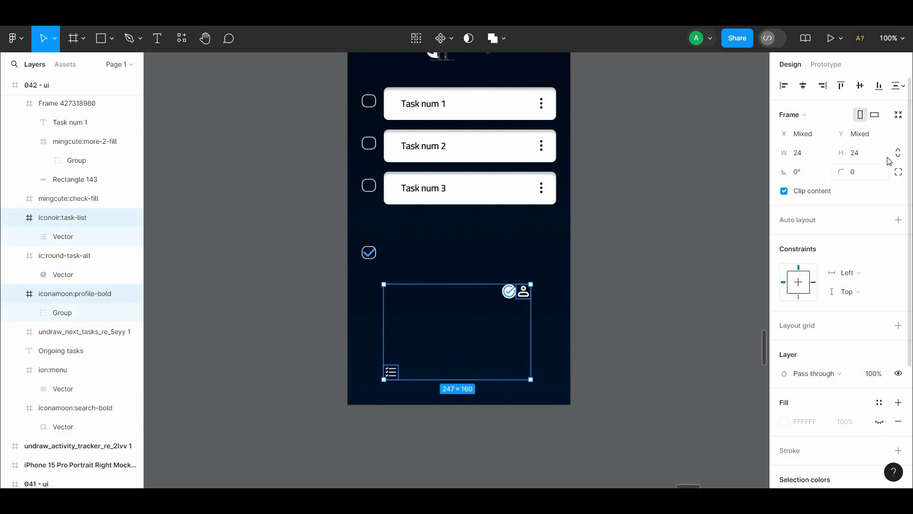
{"action": "left_click", "coordinate": [595, 285]}
{"action": "left_click", "coordinate": [391, 373]}
{"action": "left_click", "coordinate": [525, 293], "text": "shift"}
{"action": "left_click", "coordinate": [850, 158]}
{"action": "type", "text": "3"}
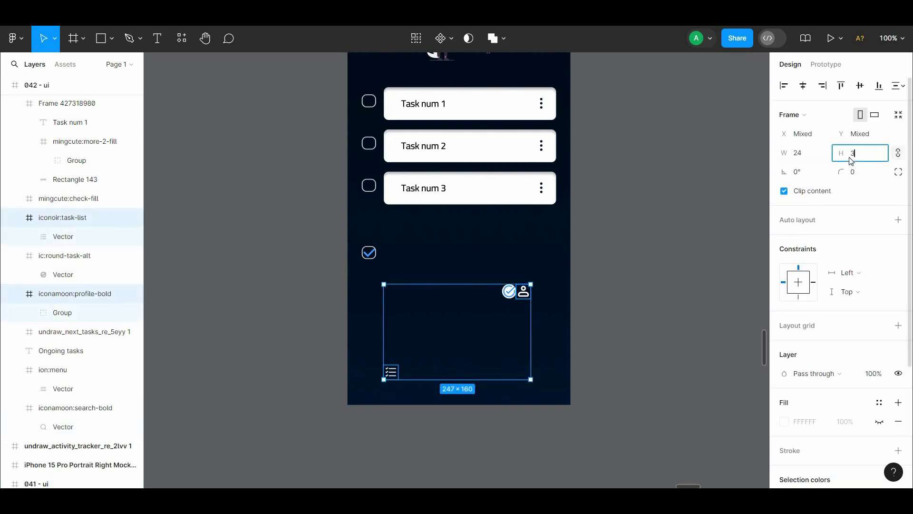
{"action": "type", "text": "6"}
{"action": "left_click", "coordinate": [649, 240]}
Step: Move the profile icon down into line with the task-list icon at Y 745
{"action": "left_click", "coordinate": [391, 378]}
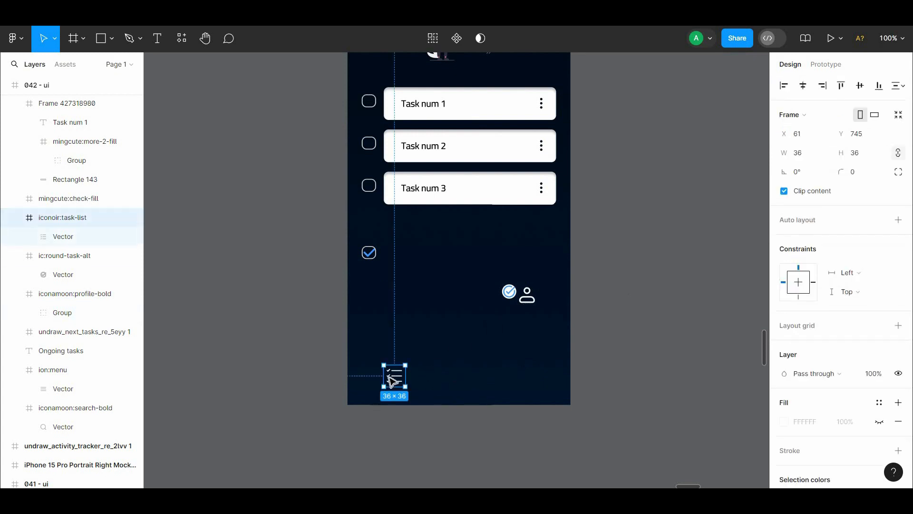
{"action": "double_click", "coordinate": [390, 378]}
{"action": "left_click", "coordinate": [700, 376]}
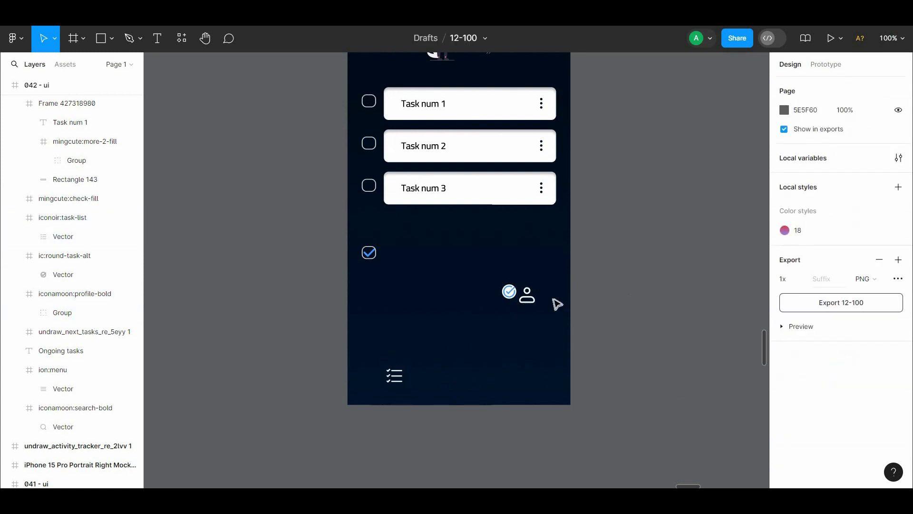
{"action": "left_click", "coordinate": [527, 299]}
{"action": "double_click", "coordinate": [527, 301]}
{"action": "left_click", "coordinate": [596, 312]}
{"action": "left_click_drag", "start_coordinate": [527, 297], "coordinate": [512, 377]}
Step: Combine the task-list and profile icons in a centred horizontal auto layout bar sized 375 × 56 at X 0, Y 756
{"action": "left_click", "coordinate": [399, 377], "text": "shift"}
{"action": "right_click", "coordinate": [519, 375]}
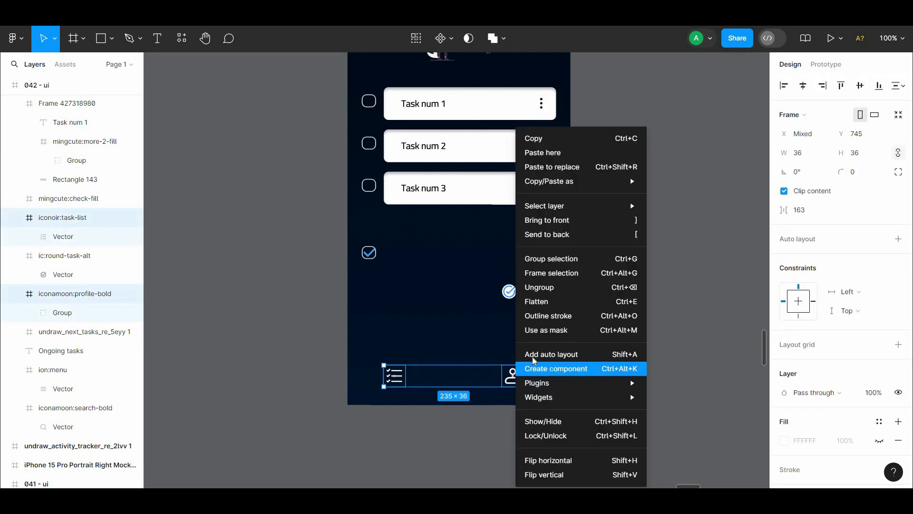
{"action": "left_click", "coordinate": [535, 351]}
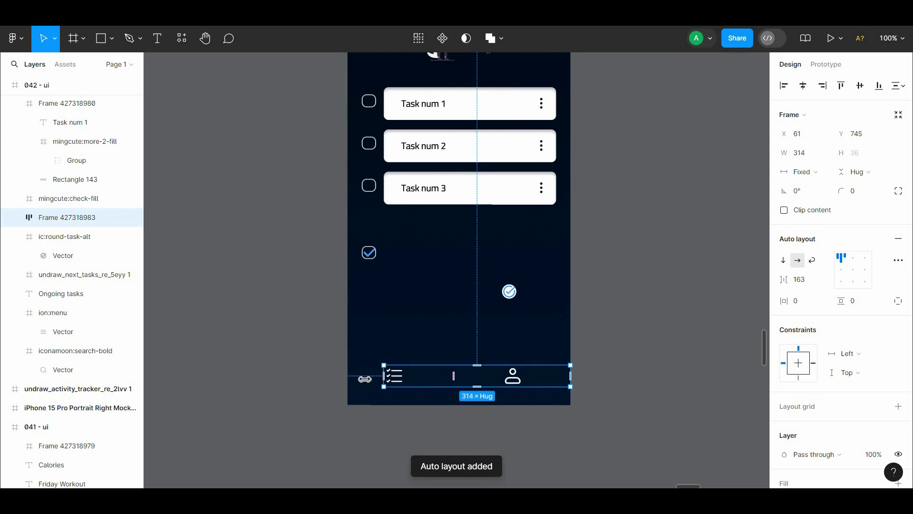
{"action": "left_click_drag", "start_coordinate": [364, 379], "coordinate": [348, 377]}
{"action": "left_click_drag", "start_coordinate": [461, 387], "coordinate": [481, 393]}
{"action": "left_click", "coordinate": [852, 270]}
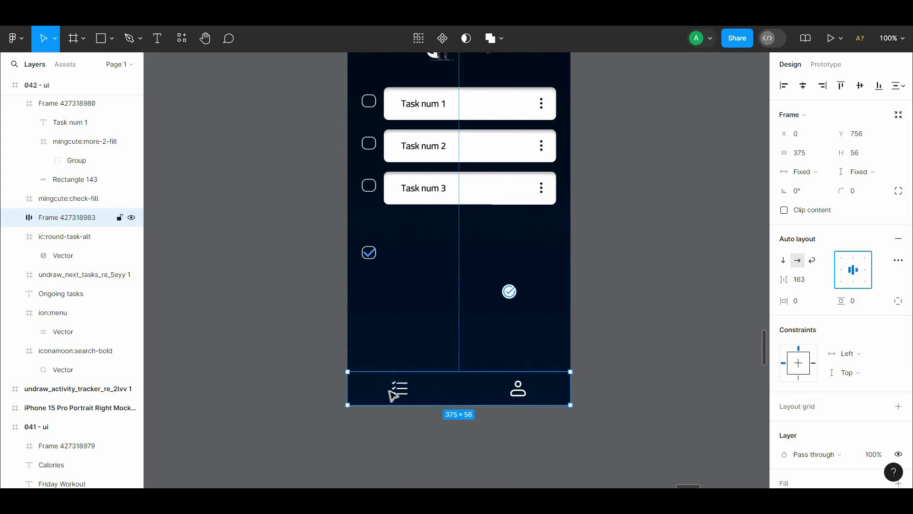
Step: Try giving the task-list icon a blue 4198FF background fill with a corner radius of 22
{"action": "left_click", "coordinate": [393, 394]}
{"action": "scroll", "coordinate": [900, 355], "scroll_direction": "down", "scroll_amount": 3}
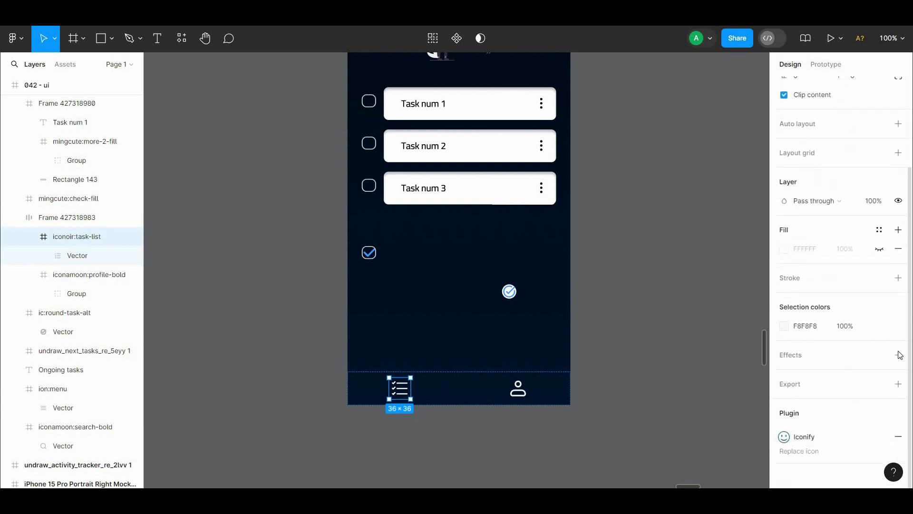
{"action": "left_click", "coordinate": [881, 249]}
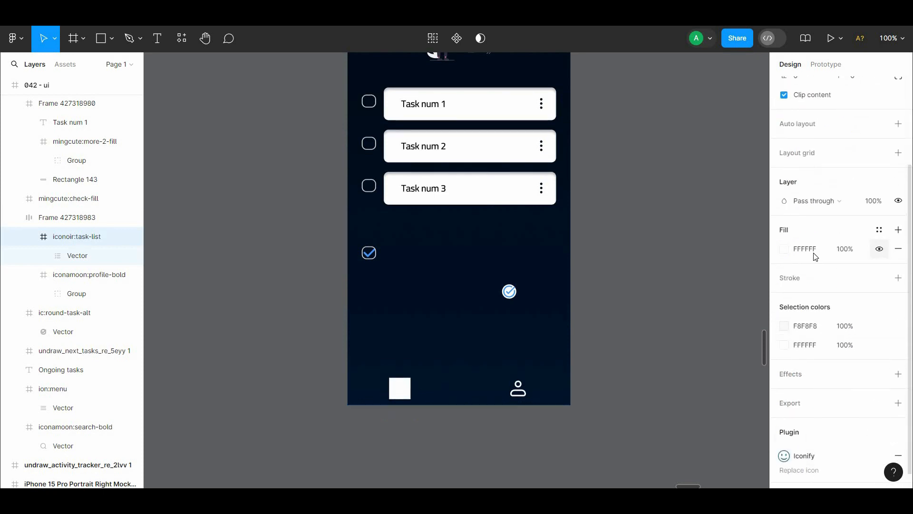
{"action": "left_click", "coordinate": [783, 249]}
{"action": "left_click", "coordinate": [642, 441]}
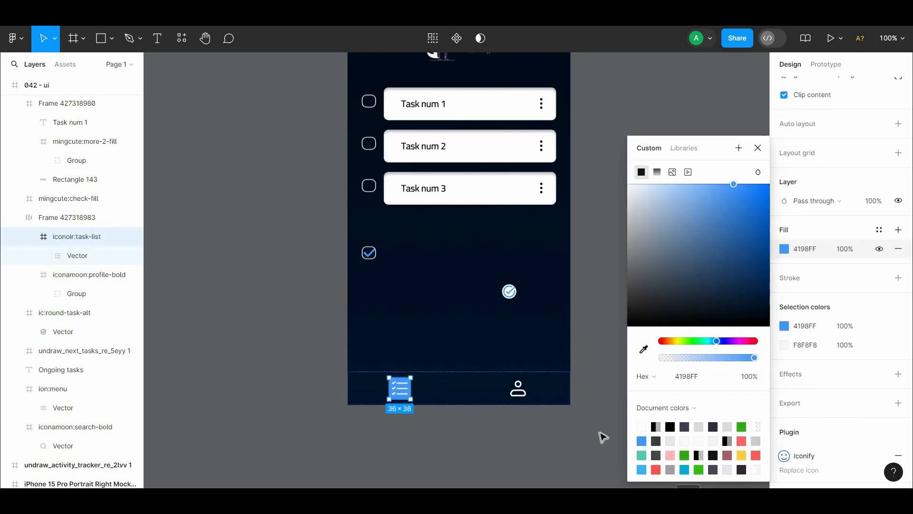
{"action": "scroll", "coordinate": [841, 200], "scroll_direction": "up", "scroll_amount": 2}
{"action": "left_click_drag", "start_coordinate": [842, 179], "coordinate": [88, 186]}
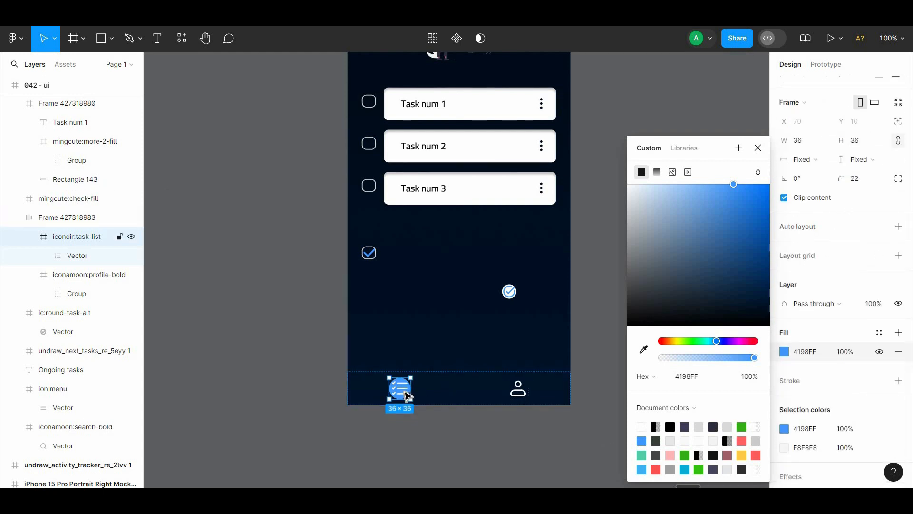
Step: Undo the task-list icon's corner rounding and background fill changes
{"action": "key", "text": "ctrl+z"}
{"action": "left_click", "coordinate": [414, 422]}
{"action": "key", "text": "ctrl+z"}
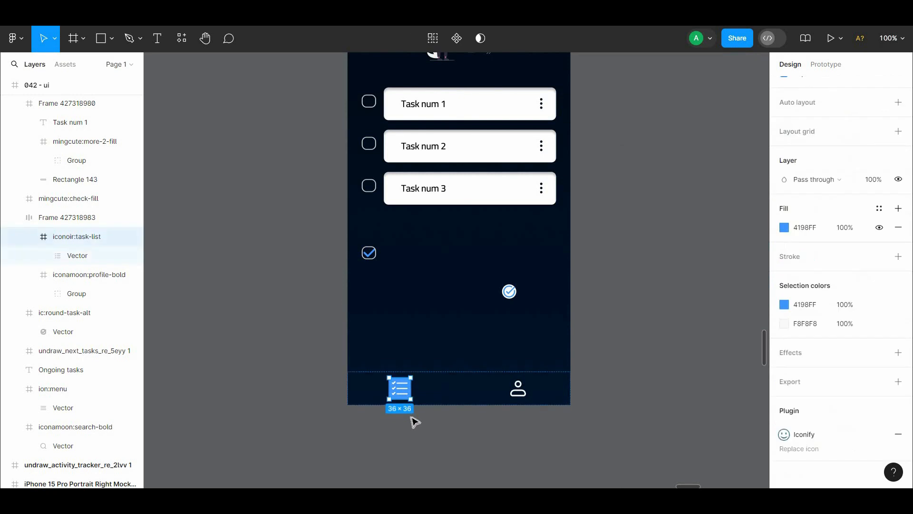
{"action": "key", "text": "ctrl+z"}
{"action": "key", "text": "ctrl+z"}
Step: Add auto layout to the task-list icon in the bottom bar and resize its frame to 48 × 51
{"action": "right_click", "coordinate": [401, 392]}
{"action": "left_click", "coordinate": [412, 356]}
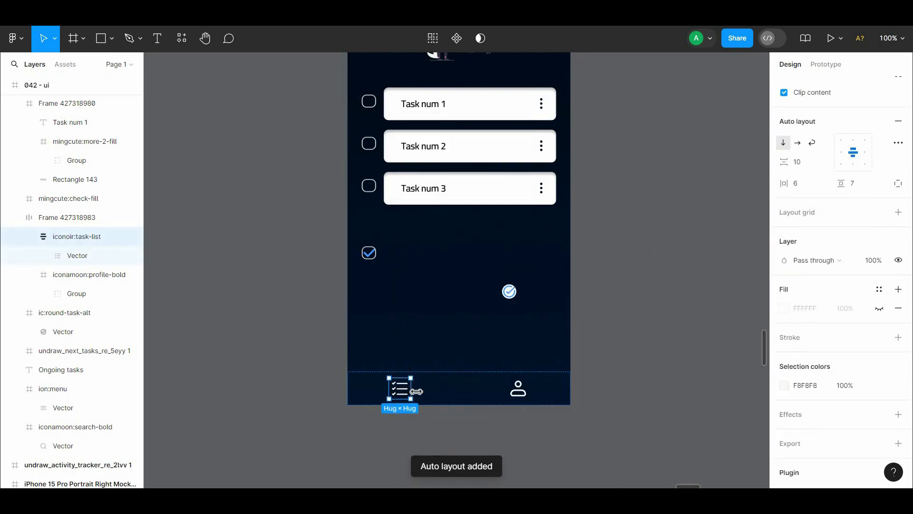
{"action": "left_click_drag", "start_coordinate": [409, 368], "coordinate": [410, 367]}
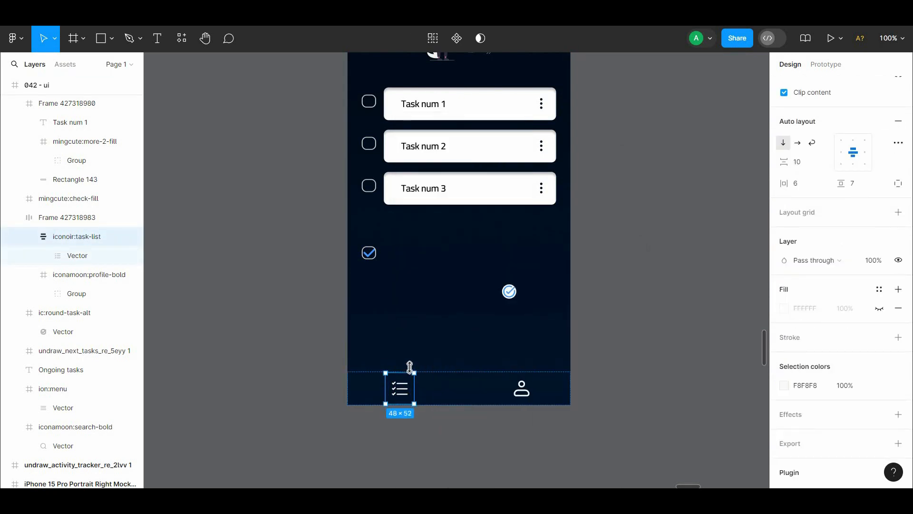
{"action": "left_click", "coordinate": [421, 390]}
{"action": "left_click", "coordinate": [404, 391]}
{"action": "double_click", "coordinate": [406, 391]}
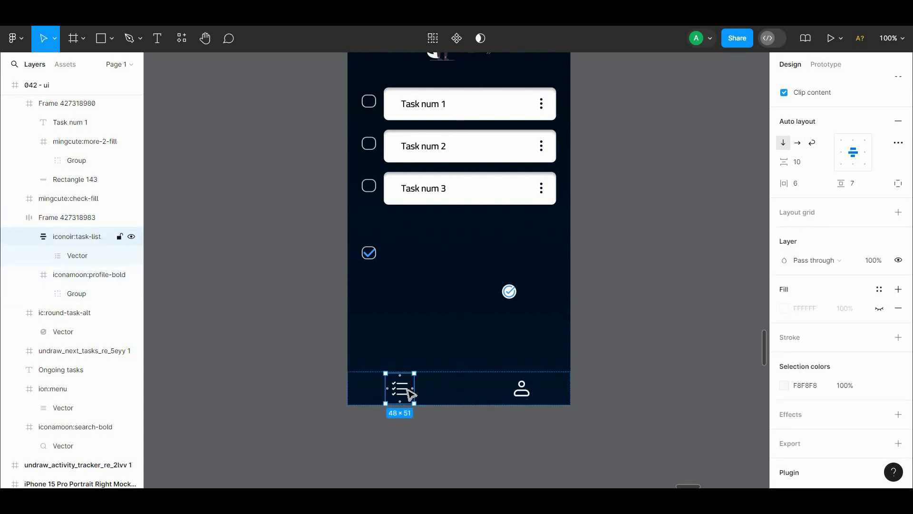
Step: Try widening the task-list icon's frame to 90 × 51
{"action": "left_click", "coordinate": [421, 391]}
{"action": "left_click", "coordinate": [400, 393]}
{"action": "left_click", "coordinate": [400, 396]}
{"action": "left_click_drag", "start_coordinate": [415, 396], "coordinate": [442, 392]}
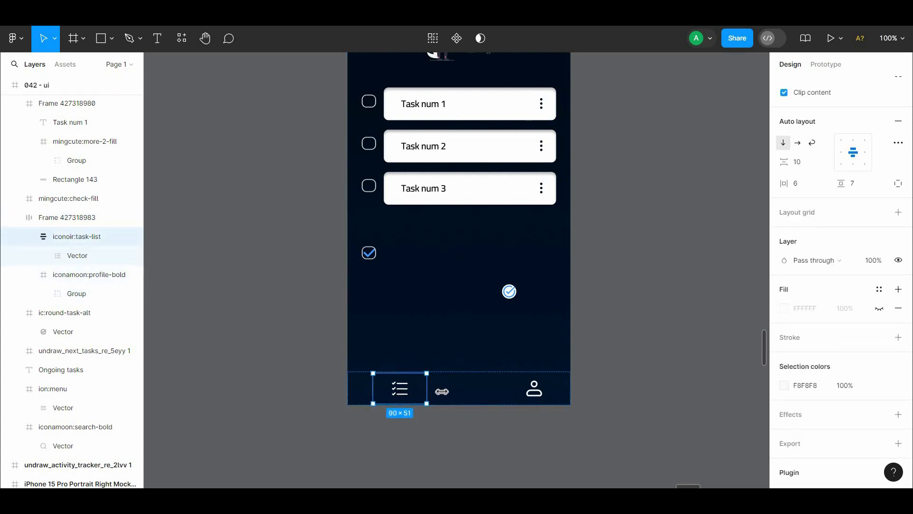
{"action": "key", "text": "ctrl+z"}
{"action": "scroll", "coordinate": [908, 330], "scroll_direction": "down", "scroll_amount": 2}
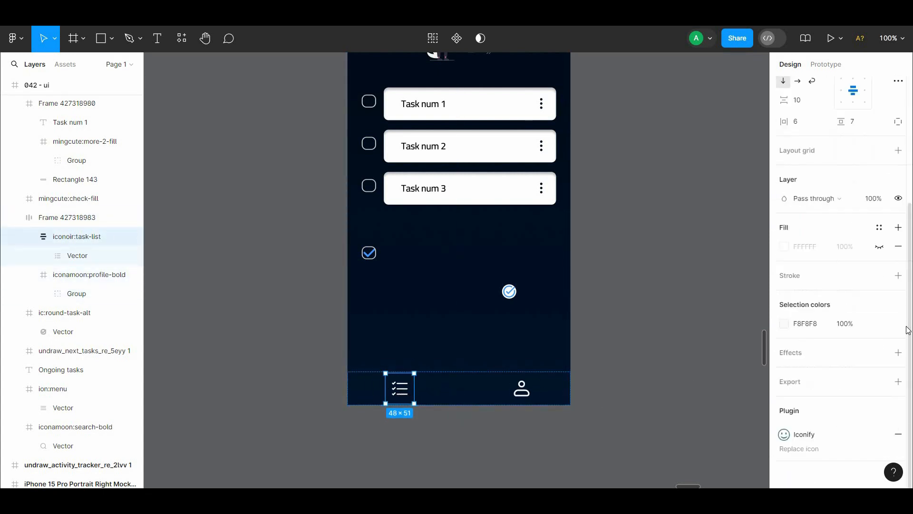
{"action": "left_click", "coordinate": [876, 248]}
{"action": "key", "text": "ctrl+z"}
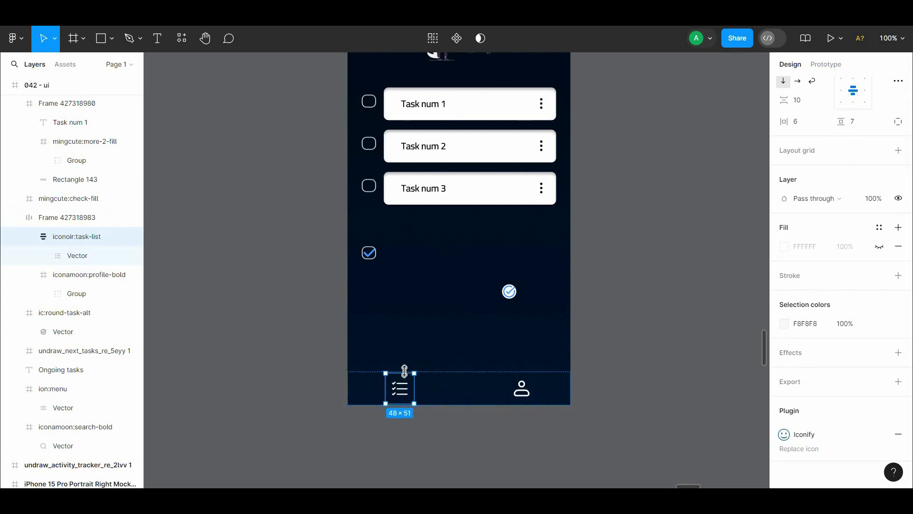
{"action": "left_click", "coordinate": [901, 229]}
{"action": "key", "text": "ctrl+z"}
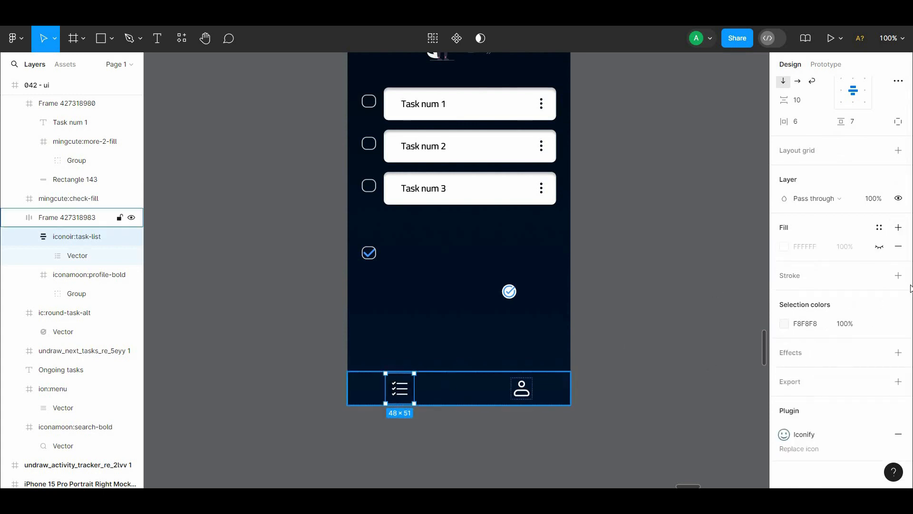
Step: Turn on the task-list icon frame's hidden fill and set it to blue 4198FF
{"action": "left_click", "coordinate": [879, 247]}
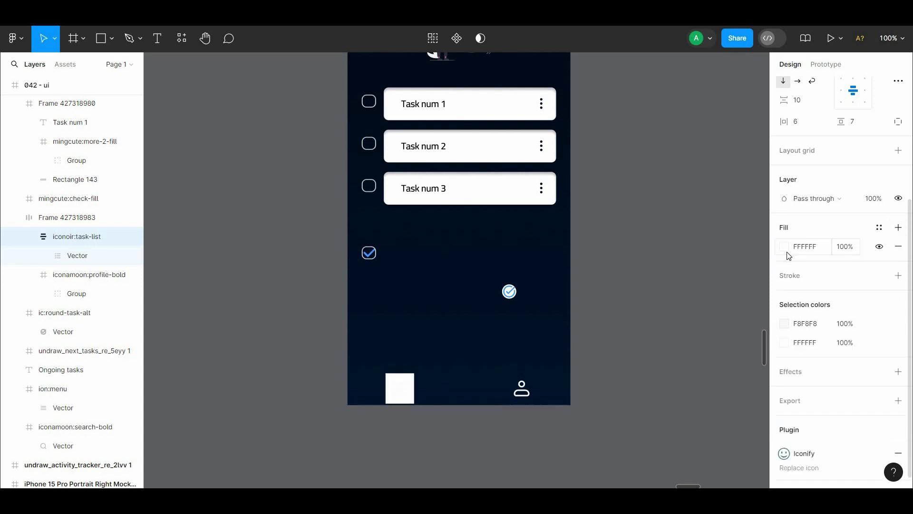
{"action": "left_click", "coordinate": [784, 246]}
{"action": "left_click", "coordinate": [641, 441]}
Step: Round the task-list icon frame's corners to 32 and set its two bottom corners to 0
{"action": "scroll", "coordinate": [842, 286], "scroll_direction": "up", "scroll_amount": 4}
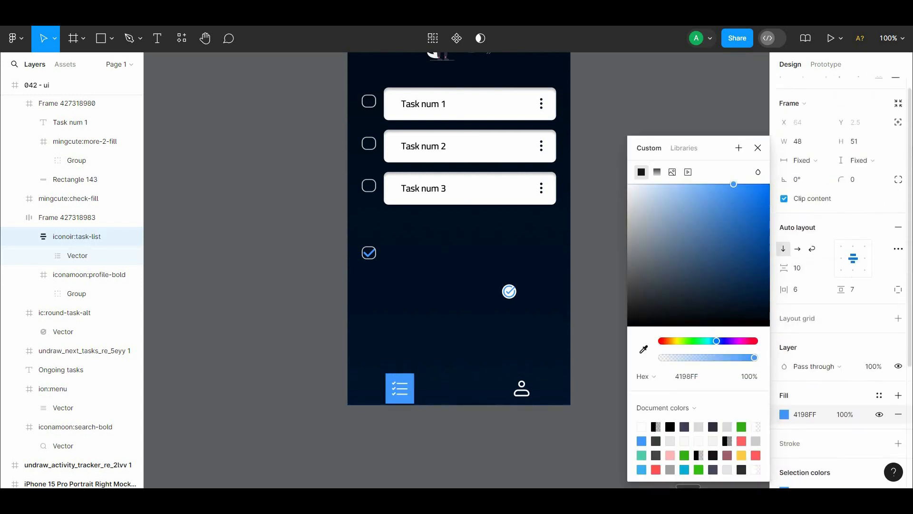
{"action": "left_click_drag", "start_coordinate": [842, 190], "coordinate": [95, 195]}
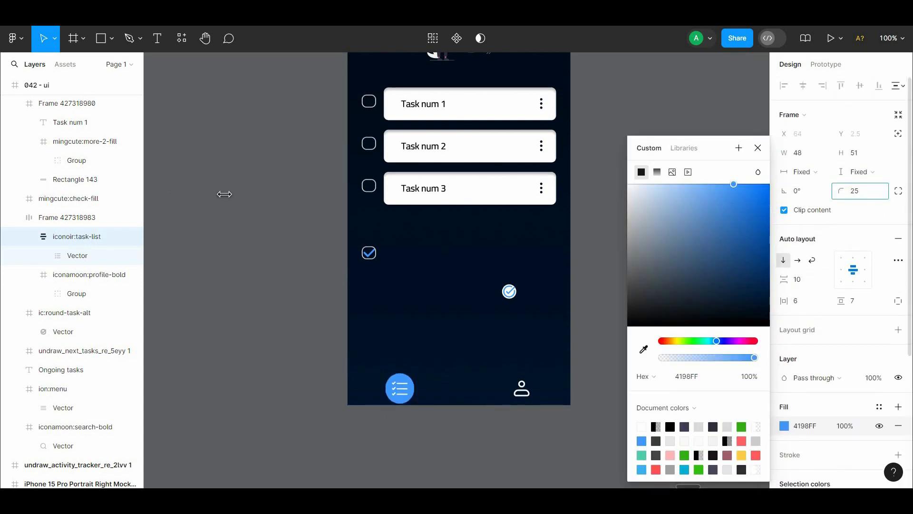
{"action": "left_click", "coordinate": [898, 191]}
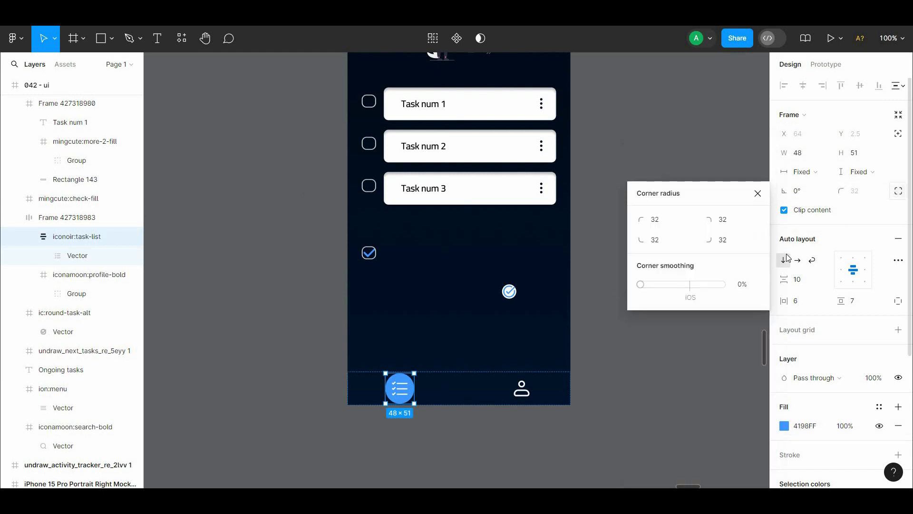
{"action": "left_click_drag", "start_coordinate": [644, 241], "coordinate": [151, 240]}
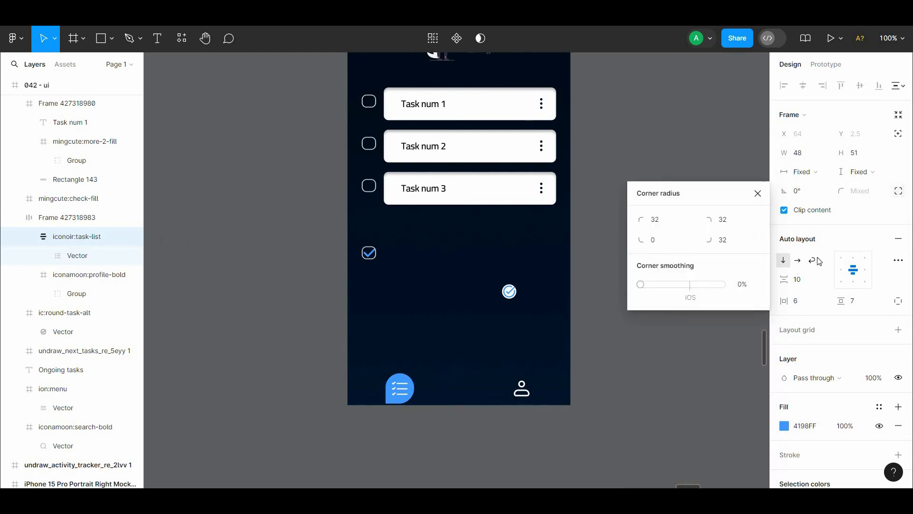
{"action": "left_click_drag", "start_coordinate": [708, 240], "coordinate": [870, 241]}
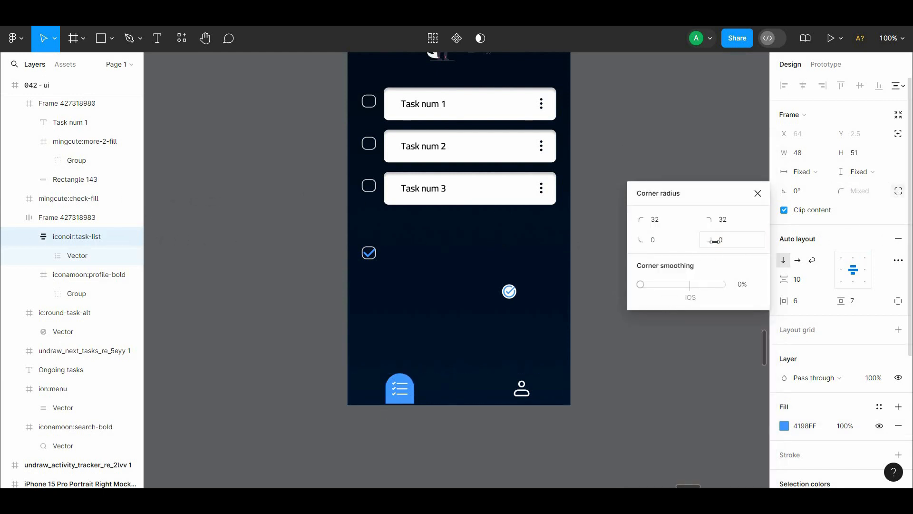
Step: Set both top corner radii of the task-list icon's frame to 24
{"action": "left_click_drag", "start_coordinate": [641, 219], "coordinate": [534, 220]}
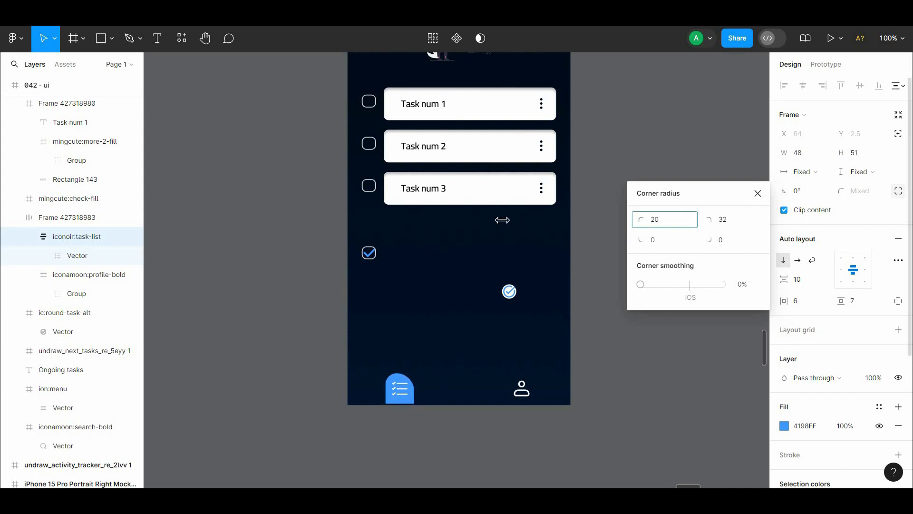
{"action": "left_click_drag", "start_coordinate": [138, 162], "coordinate": [433, 151]}
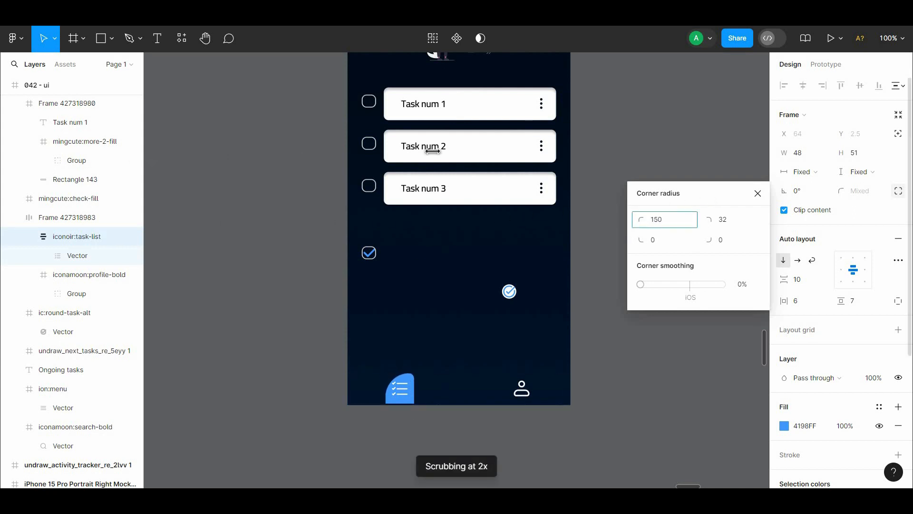
{"action": "left_click_drag", "start_coordinate": [98, 165], "coordinate": [650, 220]}
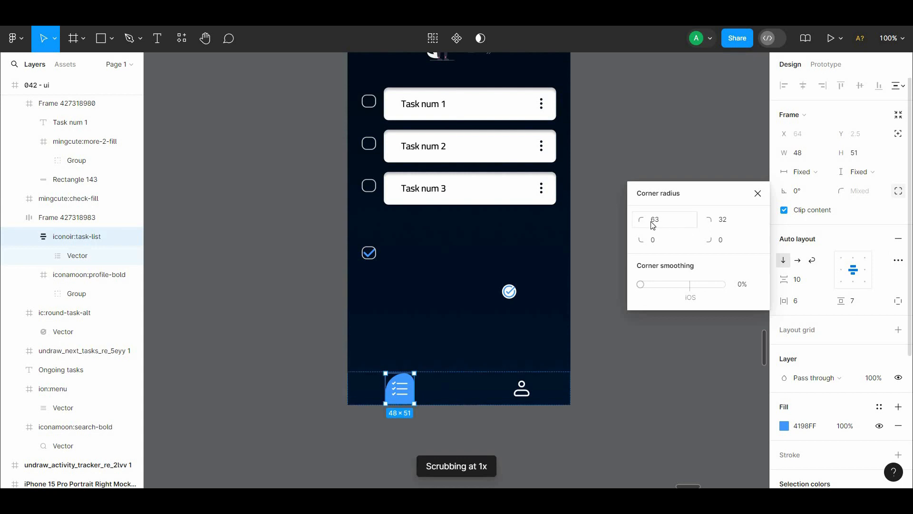
{"action": "left_click", "coordinate": [665, 220]}
{"action": "type", "text": "24"}
{"action": "left_click", "coordinate": [736, 220]}
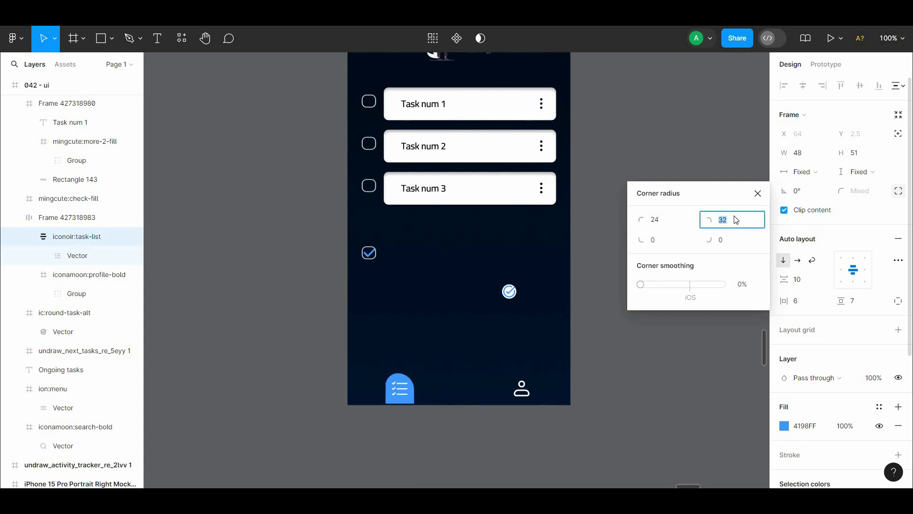
{"action": "left_click", "coordinate": [624, 144]}
{"action": "left_click", "coordinate": [399, 388]}
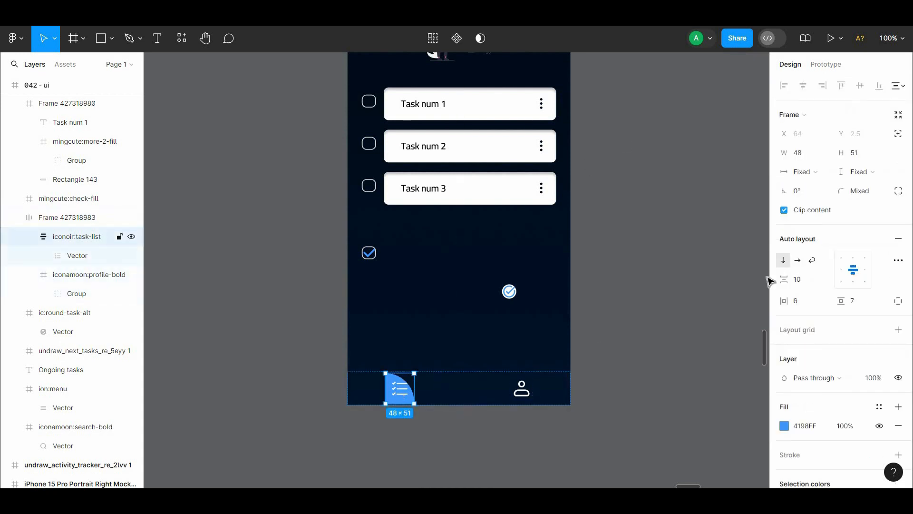
{"action": "left_click", "coordinate": [898, 191]}
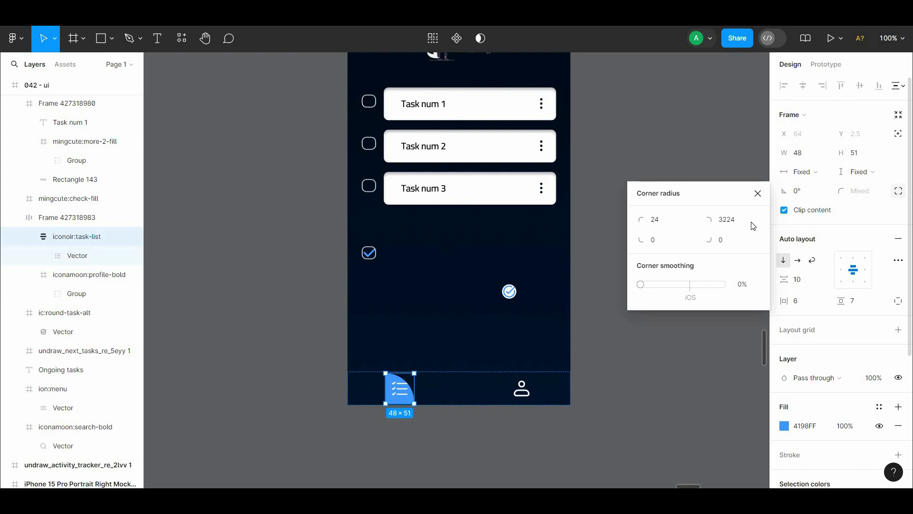
{"action": "left_click", "coordinate": [646, 142]}
Step: Resize the blue task-list icon frame to 48 × 54
{"action": "scroll", "coordinate": [637, 202], "scroll_direction": "up", "scroll_amount": 3}
{"action": "scroll", "coordinate": [620, 247], "scroll_direction": "down", "scroll_amount": 1}
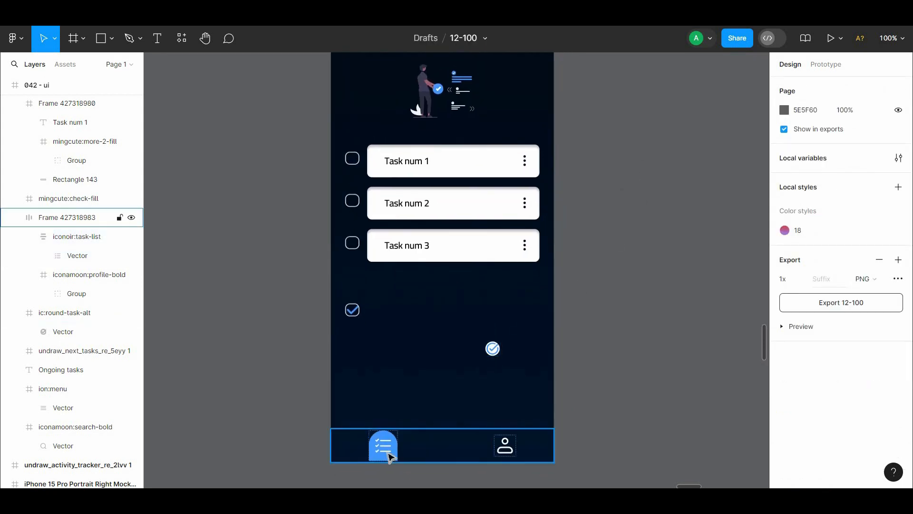
{"action": "left_click", "coordinate": [388, 457]}
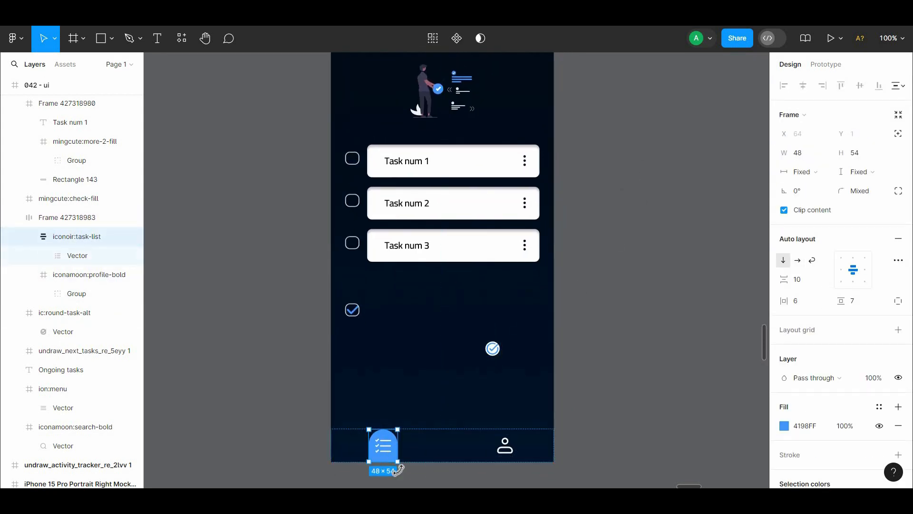
{"action": "left_click", "coordinate": [414, 467]}
{"action": "left_click_drag", "start_coordinate": [415, 467], "coordinate": [401, 447]}
Step: Undo the task-list icon frame's height change, corner rounding and blue fill
{"action": "key", "text": "ctrl+minus"}
{"action": "key", "text": "ctrl+z"}
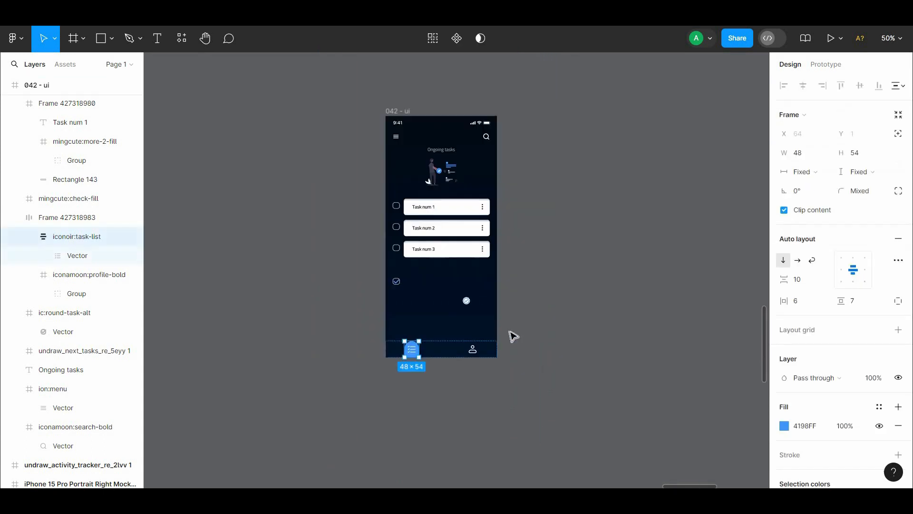
{"action": "key", "text": "ctrl+z"}
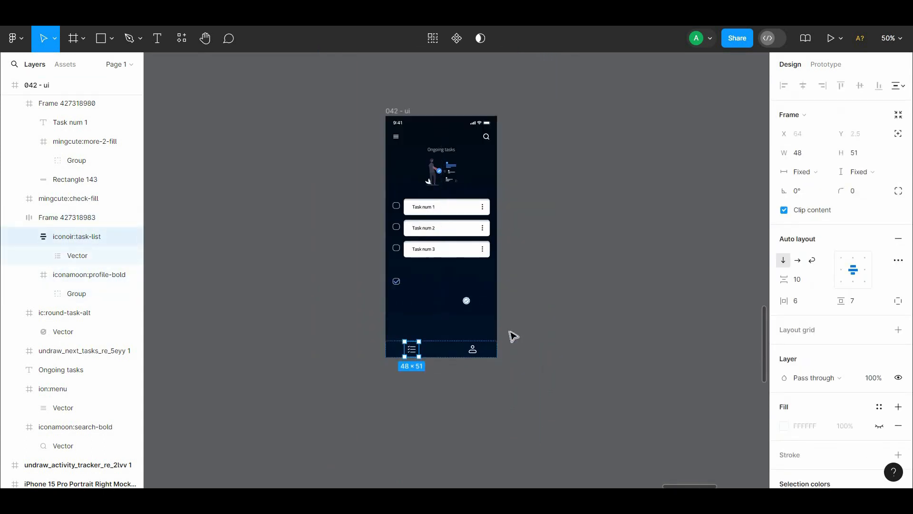
Step: Add a white FFFFFF fill to the bottom navigation bar frame
{"action": "key", "text": "Escape"}
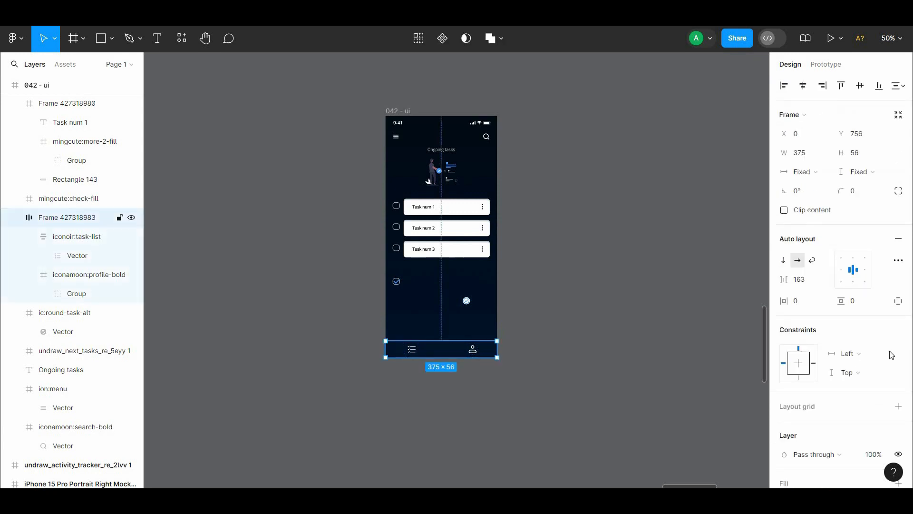
{"action": "scroll", "coordinate": [894, 371], "scroll_direction": "down", "scroll_amount": 3}
{"action": "left_click", "coordinate": [898, 326]}
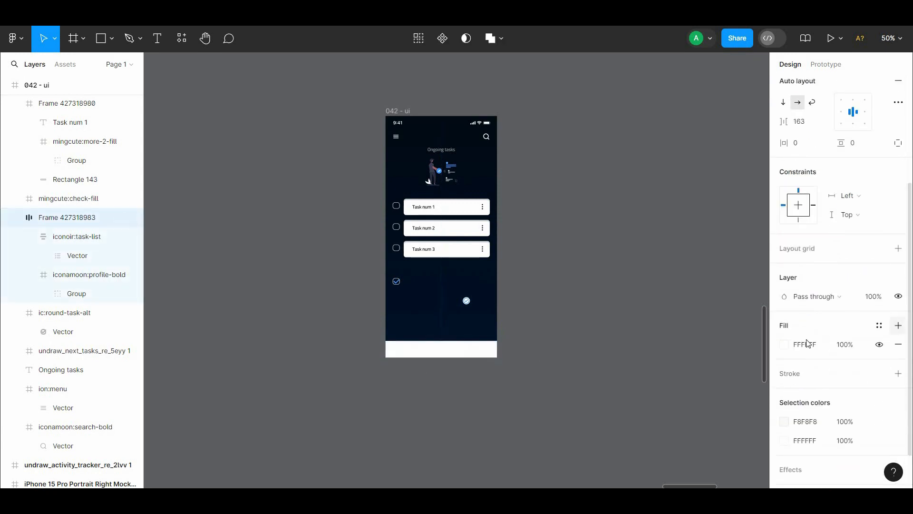
Step: Change the profile icon's color in the bottom bar to black 000000
{"action": "left_click", "coordinate": [477, 354]}
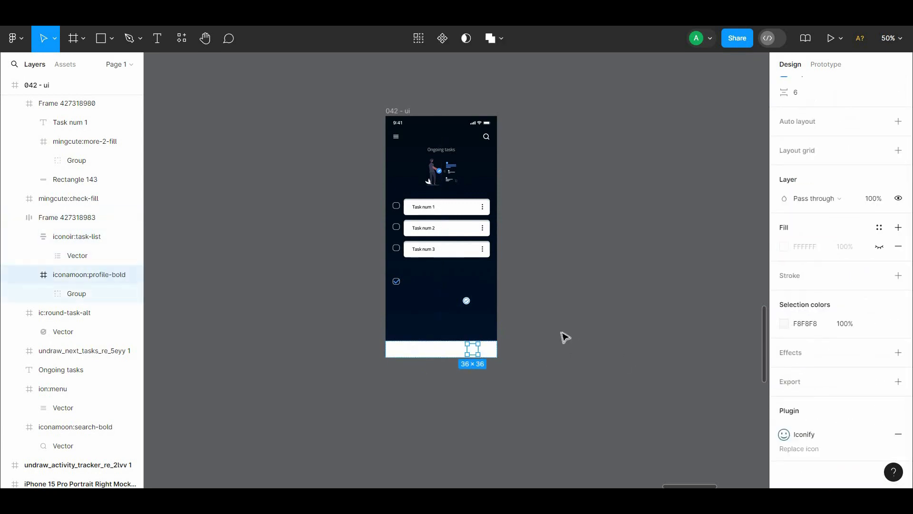
{"action": "left_click", "coordinate": [784, 323]}
{"action": "left_click_drag", "start_coordinate": [652, 307], "coordinate": [632, 351]}
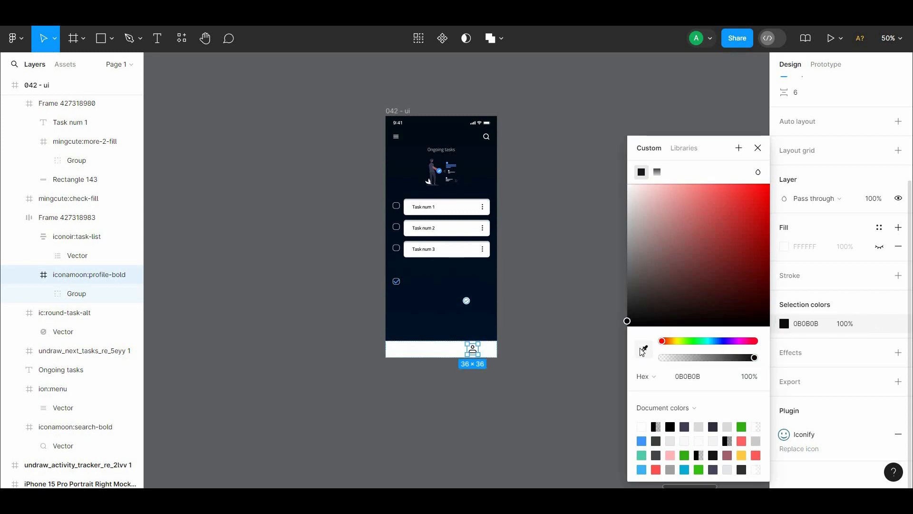
Step: Change the task-list icon's color to blue 4198FF
{"action": "left_click", "coordinate": [415, 349]}
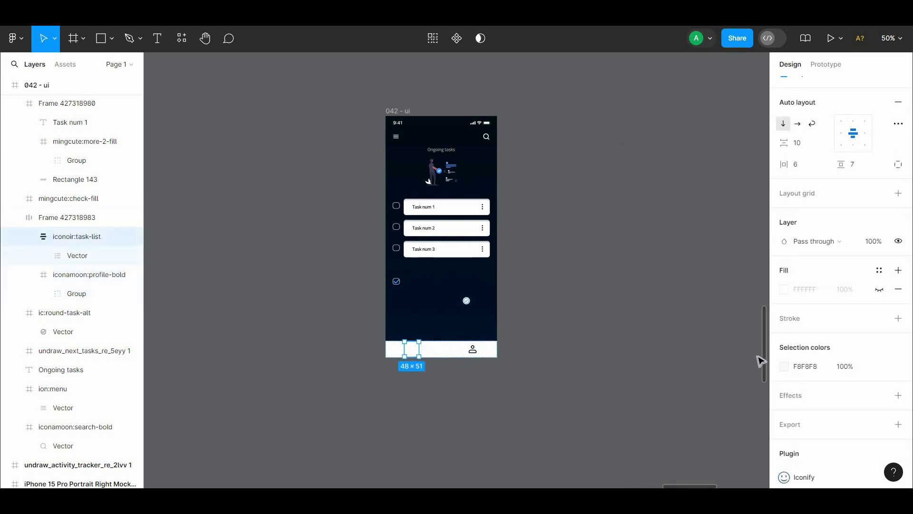
{"action": "left_click", "coordinate": [784, 367]}
{"action": "left_click", "coordinate": [642, 441]}
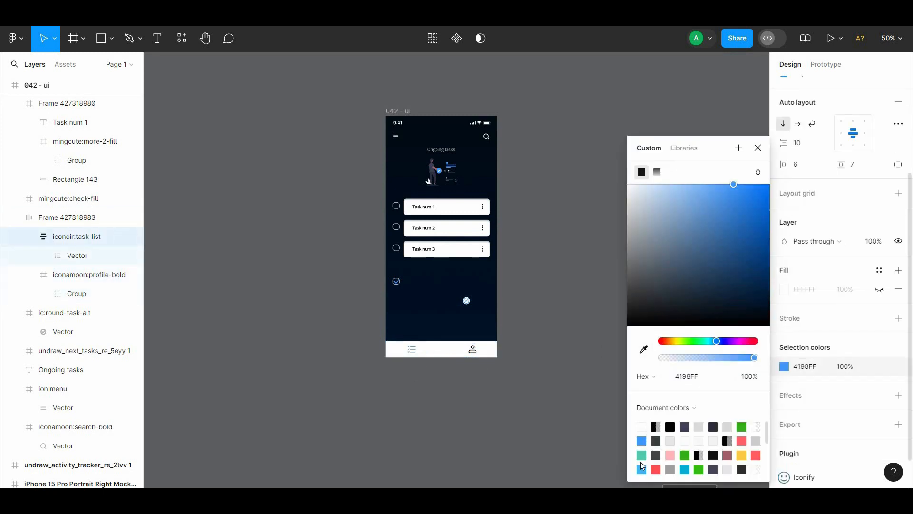
Step: Enlarge the task-list icon's vector with locked proportions to 28.35 × 28
{"action": "double_click", "coordinate": [416, 352]}
{"action": "left_click_drag", "start_coordinate": [842, 316], "coordinate": [833, 322]}
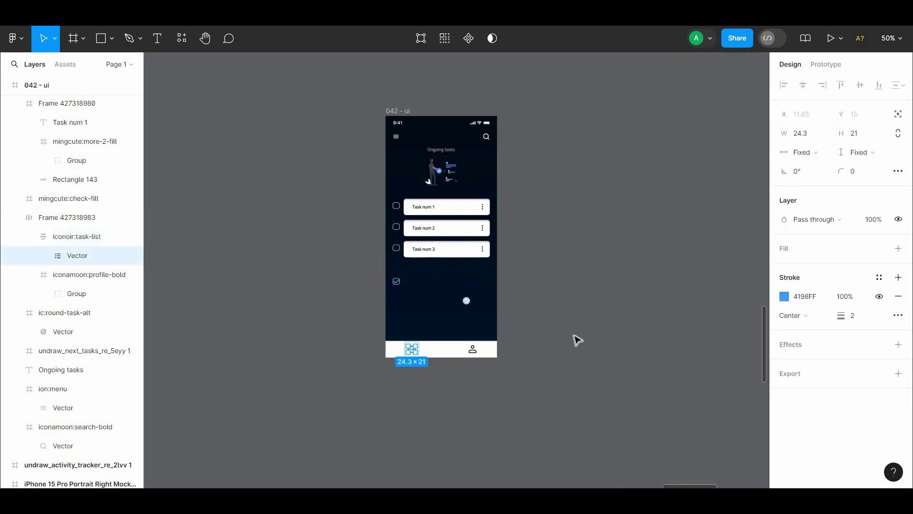
{"action": "key", "text": "ctrl+plus"}
{"action": "left_click_drag", "start_coordinate": [573, 275], "coordinate": [589, 182]}
{"action": "left_click_drag", "start_coordinate": [841, 136], "coordinate": [846, 137]}
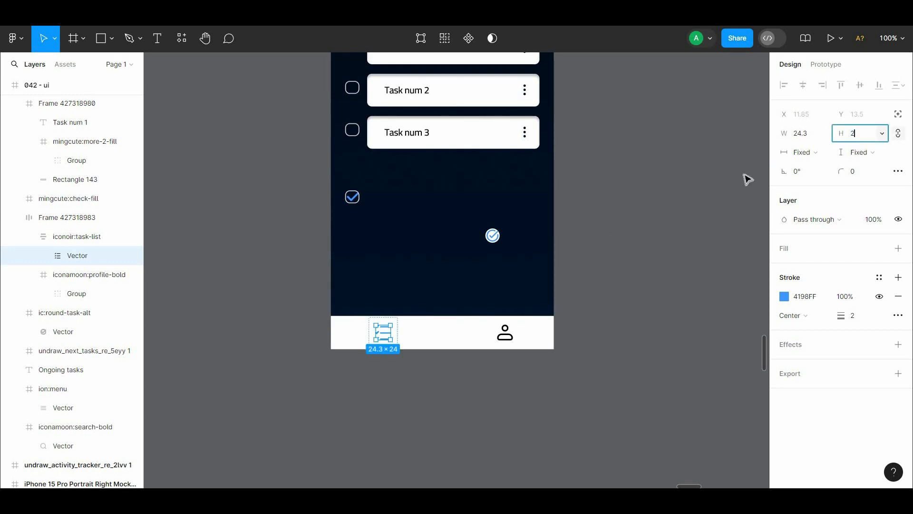
{"action": "left_click", "coordinate": [657, 199]}
Step: Try a stroke thickness of 5 on the task-list icon's vector
{"action": "scroll", "coordinate": [641, 249], "scroll_direction": "up", "scroll_amount": 2}
{"action": "left_click", "coordinate": [373, 384]}
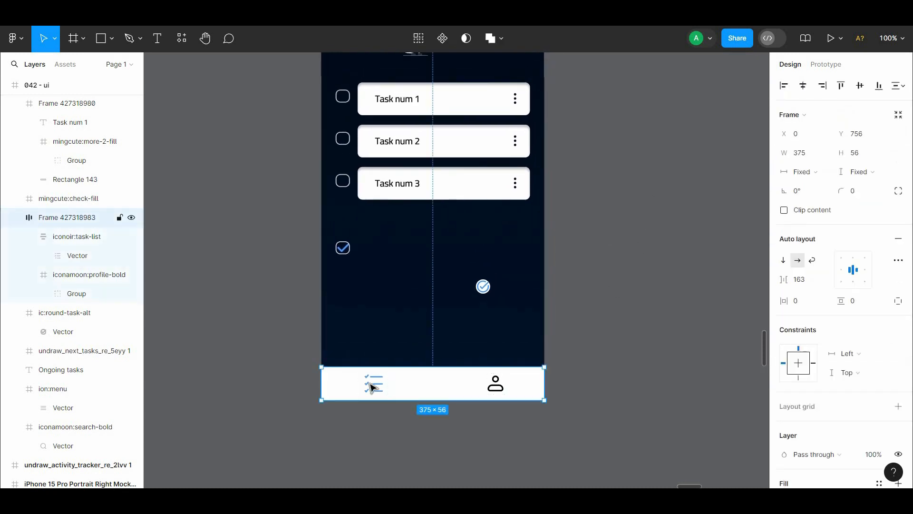
{"action": "double_click", "coordinate": [373, 383]}
{"action": "left_click_drag", "start_coordinate": [841, 316], "coordinate": [847, 316]}
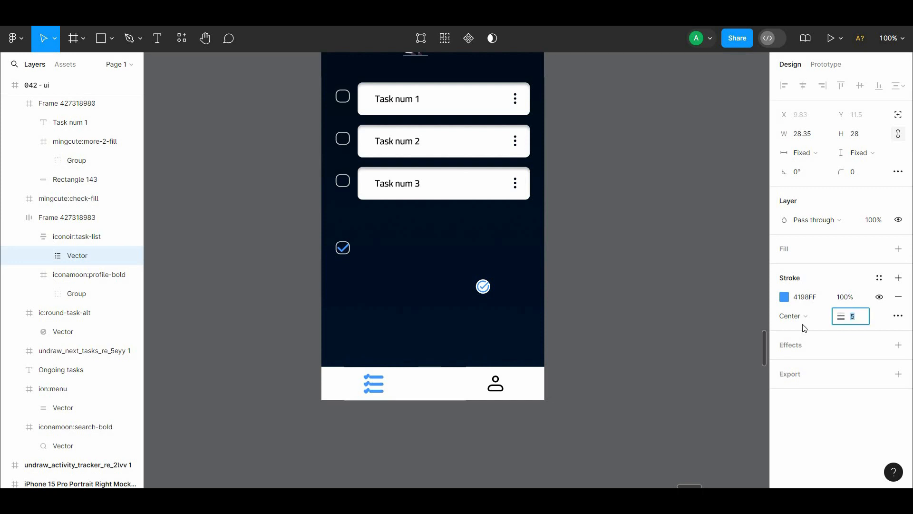
{"action": "left_click", "coordinate": [650, 298]}
{"action": "left_click_drag", "start_coordinate": [650, 298], "coordinate": [674, 381]}
Step: Add an inner shadow effect to the white bottom navigation bar
{"action": "left_click", "coordinate": [551, 456]}
{"action": "scroll", "coordinate": [901, 452], "scroll_direction": "down", "scroll_amount": 4}
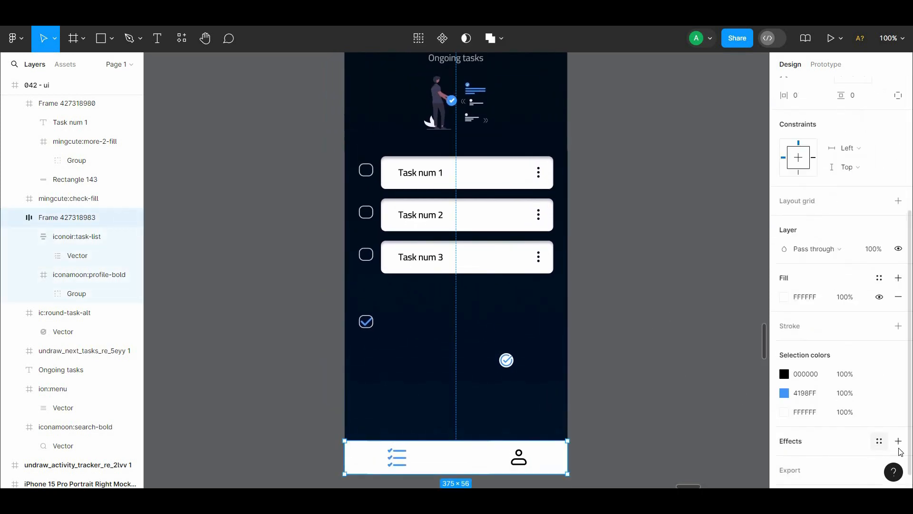
{"action": "left_click", "coordinate": [899, 442]}
{"action": "left_click", "coordinate": [830, 463]}
{"action": "left_click", "coordinate": [830, 432]}
{"action": "left_click", "coordinate": [648, 375]}
{"action": "left_click_drag", "start_coordinate": [649, 374], "coordinate": [648, 378]}
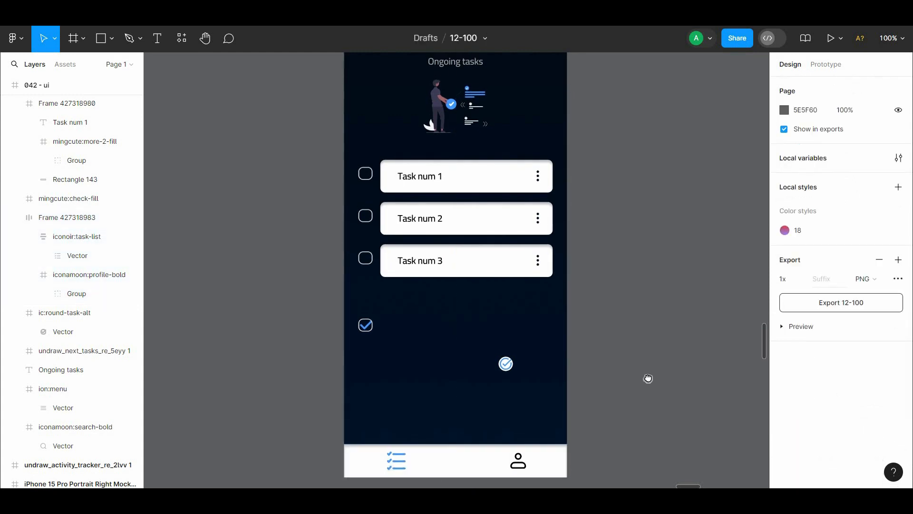
Step: Nudge the three ongoing task cards and their checkboxes up toward the illustration
{"action": "scroll", "coordinate": [648, 379], "scroll_direction": "down", "scroll_amount": 1}
{"action": "scroll", "coordinate": [644, 397], "scroll_direction": "up", "scroll_amount": 4}
{"action": "left_click_drag", "start_coordinate": [620, 244], "coordinate": [350, 353]}
{"action": "key", "text": "shift+Up"}
{"action": "key", "text": "Up"}
{"action": "key", "text": "Up"}
{"action": "key", "text": "Up"}
{"action": "key", "text": "Up"}
{"action": "key", "text": "Up"}
{"action": "key", "text": "Up"}
{"action": "key", "text": "Up"}
{"action": "key", "text": "Up"}
{"action": "key", "text": "Up"}
{"action": "key", "text": "Up"}
{"action": "key", "text": "Up"}
{"action": "key", "text": "Up"}
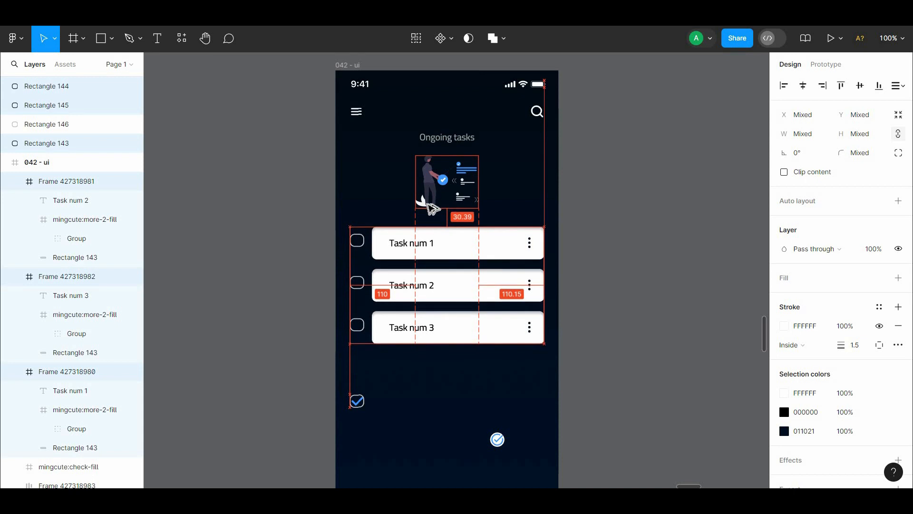
{"action": "left_click", "coordinate": [578, 166]}
Step: Duplicate the "Ongoing tasks" heading below the third task card and change its text to "Tasks finished"
{"action": "scroll", "coordinate": [523, 152], "scroll_direction": "down", "scroll_amount": 2}
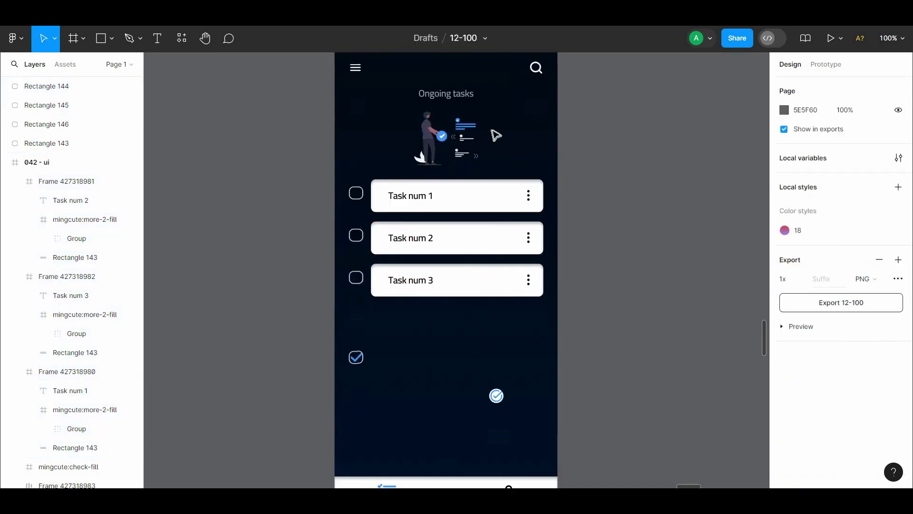
{"action": "left_click_drag", "start_coordinate": [446, 94], "coordinate": [465, 330], "text": "alt"}
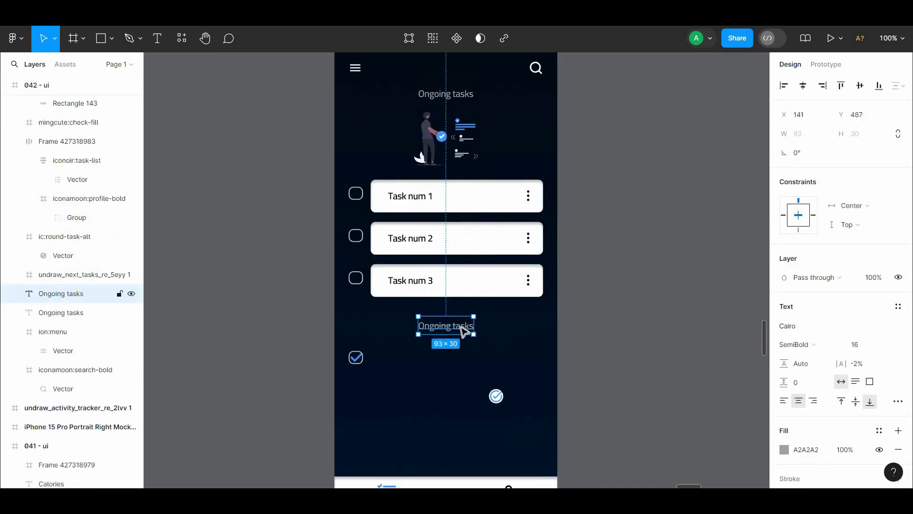
{"action": "key", "text": "Return"}
{"action": "type", "text": "Tasks fi"}
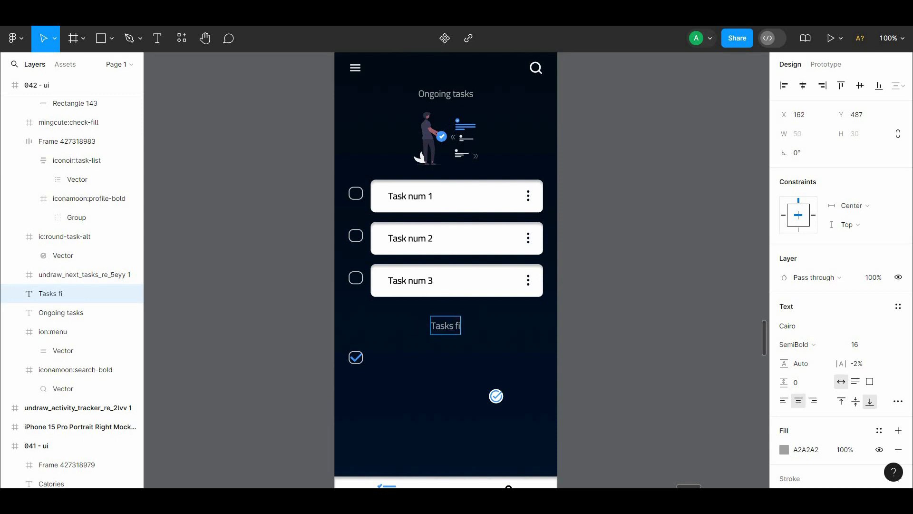
{"action": "type", "text": "nishe"}
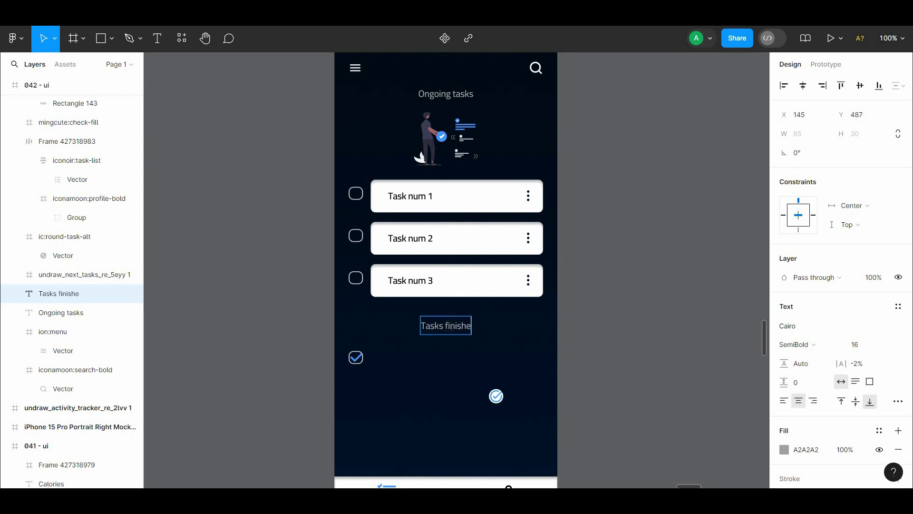
{"action": "type", "text": "d"}
{"action": "left_click", "coordinate": [419, 362]}
{"action": "left_click", "coordinate": [388, 360]}
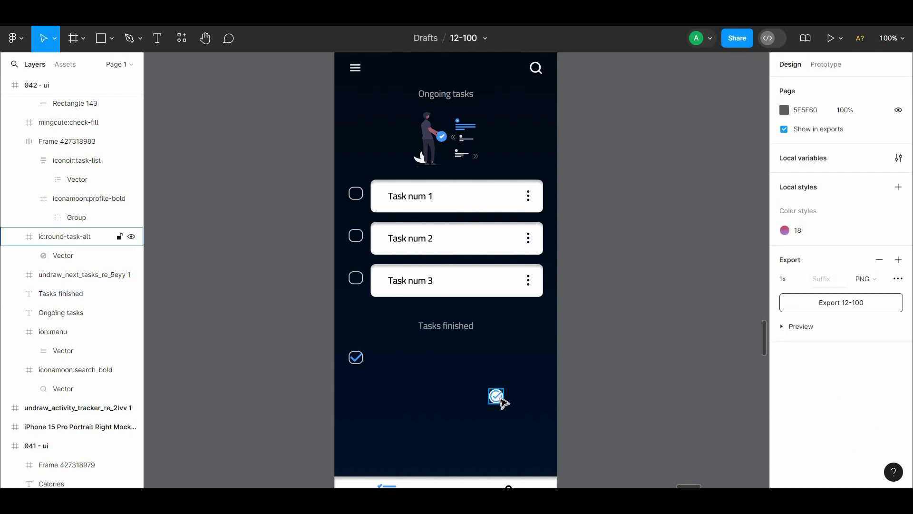
Step: Delete the round task-alt icon and duplicate the three task cards with checkboxes below the "Tasks finished" heading
{"action": "left_click_drag", "start_coordinate": [501, 401], "coordinate": [528, 399]}
{"action": "key", "text": "Delete"}
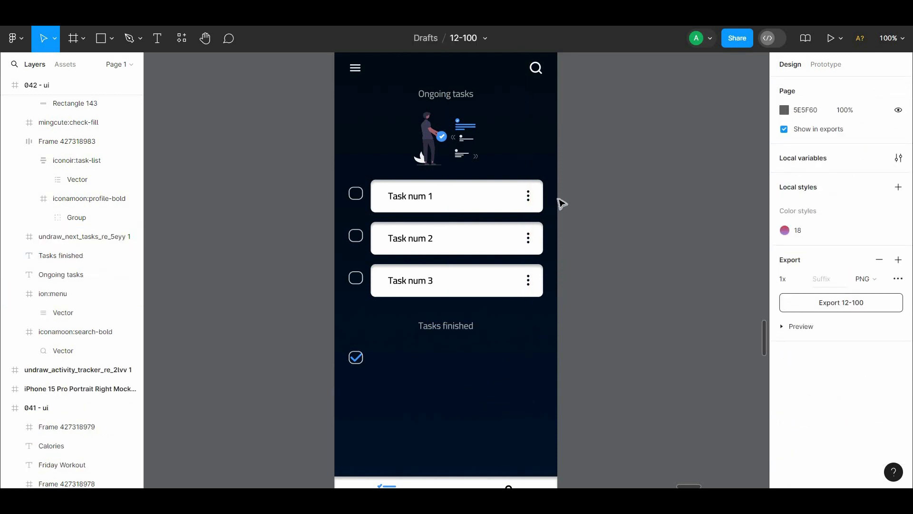
{"action": "left_click_drag", "start_coordinate": [561, 184], "coordinate": [346, 301]}
{"action": "left_click_drag", "start_coordinate": [389, 233], "coordinate": [379, 392], "text": "alt"}
Step: Delete the spare checkbox behind the blue check mark and move the check mark above the first finished task's checkbox
{"action": "left_click", "coordinate": [355, 360]}
{"action": "key", "text": "Delete"}
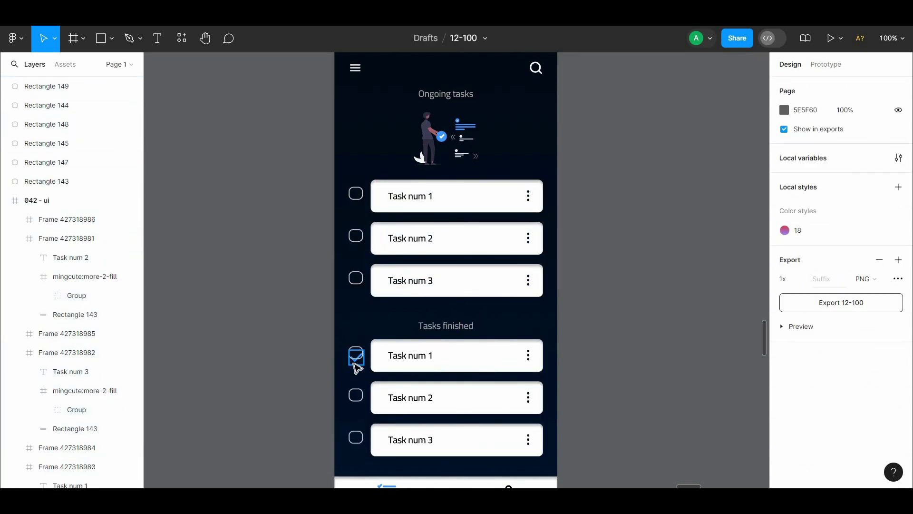
{"action": "left_click", "coordinate": [354, 361]}
{"action": "key", "text": "Delete"}
{"action": "key", "text": "ctrl+z"}
{"action": "left_click_drag", "start_coordinate": [363, 367], "coordinate": [368, 338]}
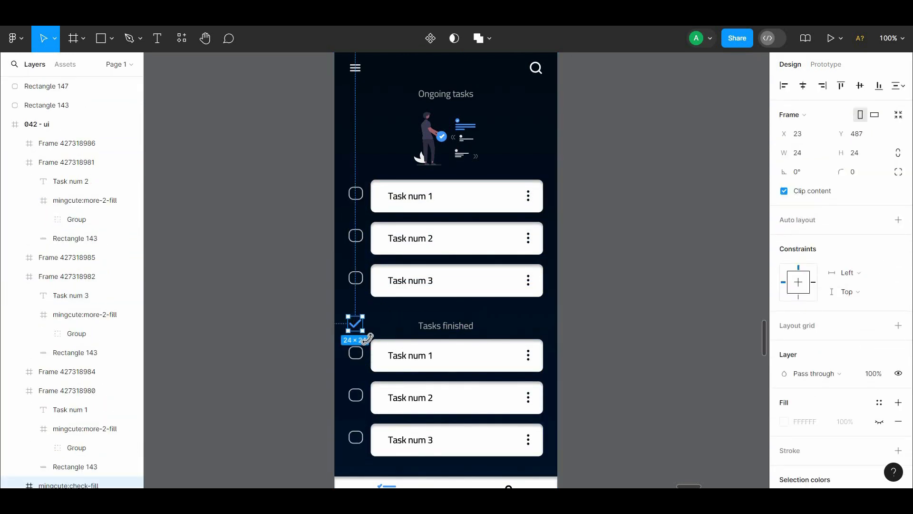
Step: Nudge the three duplicated task cards and checkboxes slightly down from the "Tasks finished" heading
{"action": "left_click", "coordinate": [401, 322]}
{"action": "left_click_drag", "start_coordinate": [578, 346], "coordinate": [348, 457]}
{"action": "key", "text": "alt+Down"}
{"action": "key", "text": "alt+Down"}
{"action": "key", "text": "alt+Down"}
{"action": "key", "text": "alt+Down"}
{"action": "key", "text": "alt+Down"}
{"action": "key", "text": "alt+Down"}
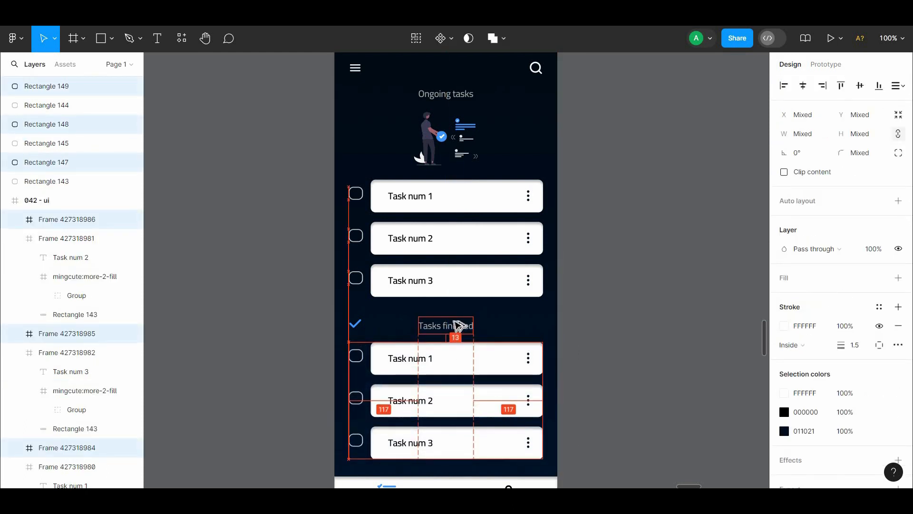
{"action": "key", "text": "alt+Up"}
{"action": "key", "text": "alt+Up"}
{"action": "left_click", "coordinate": [595, 294]}
Step: Move the blue check mark onto the first finished task's checkbox
{"action": "left_click_drag", "start_coordinate": [596, 294], "coordinate": [649, 289]}
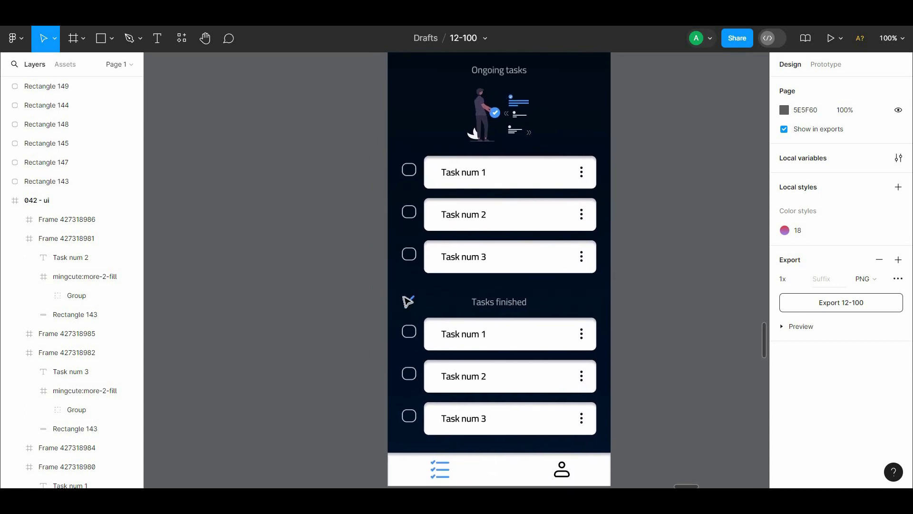
{"action": "left_click_drag", "start_coordinate": [408, 300], "coordinate": [406, 326]}
{"action": "key", "text": "ctrl+plus"}
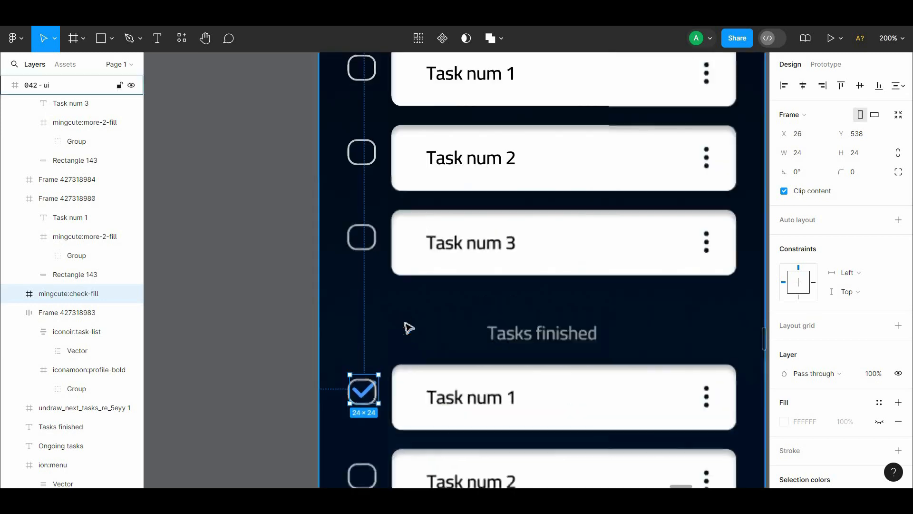
{"action": "scroll", "coordinate": [405, 324], "scroll_direction": "down", "scroll_amount": 2}
Step: Try the blue 4198FF as the stroke color of the first finished task's checkbox
{"action": "left_click", "coordinate": [348, 330]}
{"action": "left_click", "coordinate": [356, 313]}
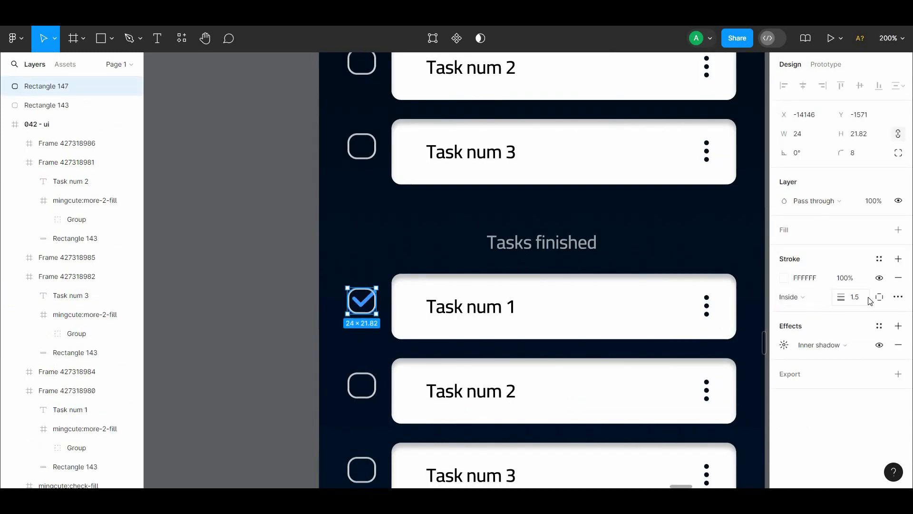
{"action": "left_click", "coordinate": [786, 280]}
{"action": "type", "text": "4198FF"}
{"action": "key", "text": "Return"}
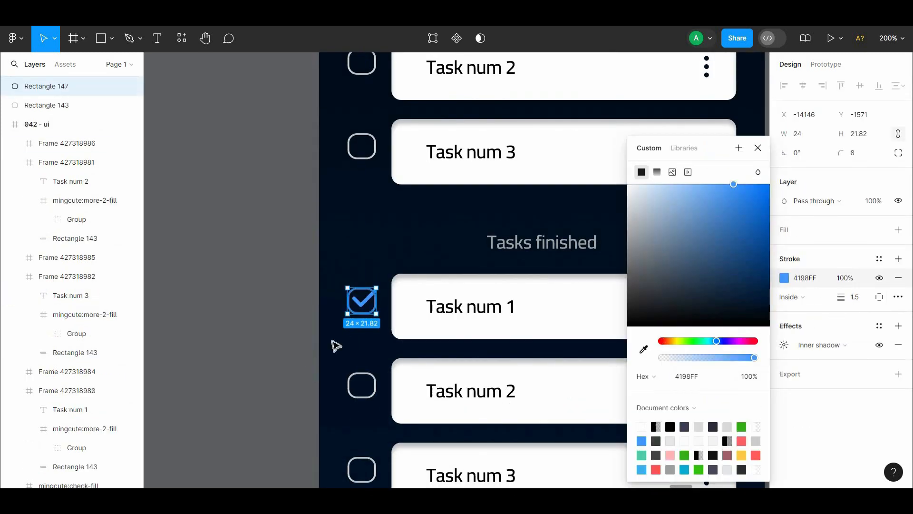
{"action": "left_click", "coordinate": [333, 342]}
Step: Undo the blue stroke on the first finished task's checkbox, restoring white FFFFFF
{"action": "left_click", "coordinate": [370, 305]}
{"action": "left_click_drag", "start_coordinate": [333, 269], "coordinate": [371, 317]}
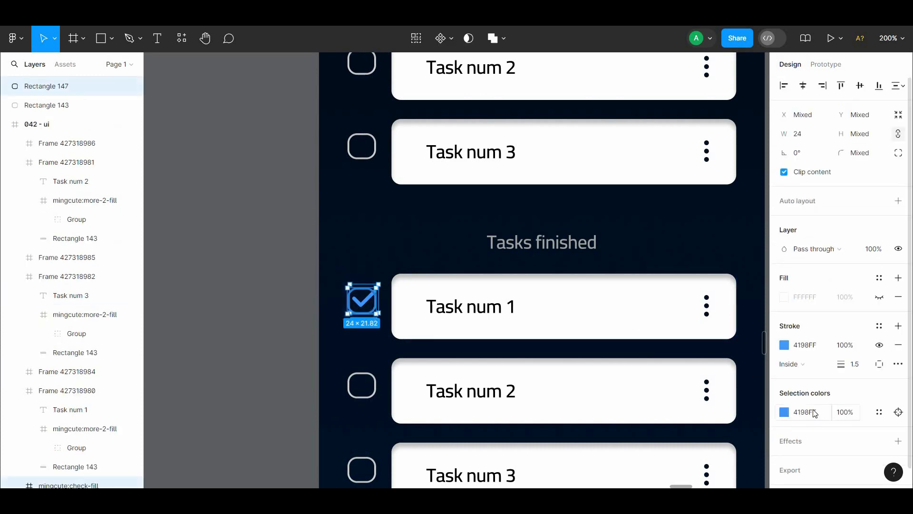
{"action": "scroll", "coordinate": [809, 395], "scroll_direction": "down", "scroll_amount": 1}
{"action": "left_click", "coordinate": [784, 388]}
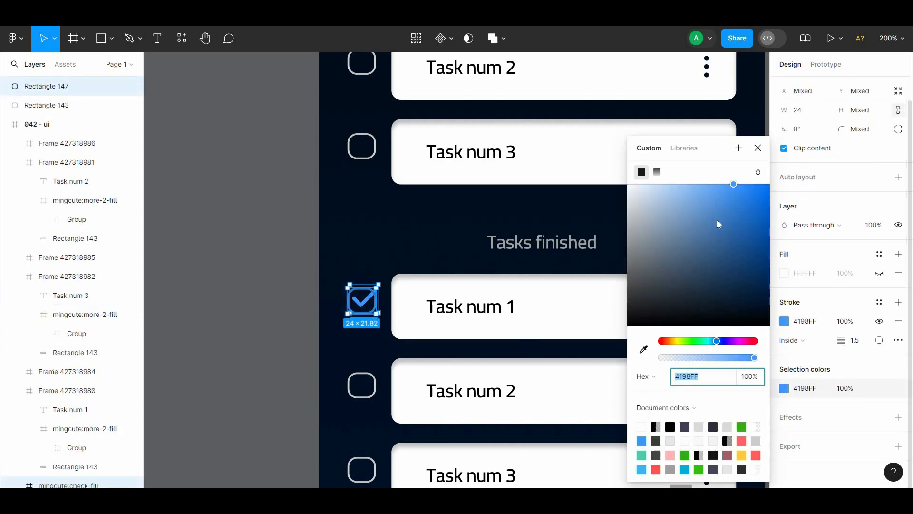
{"action": "left_click_drag", "start_coordinate": [668, 149], "coordinate": [836, 149]}
{"action": "key", "text": "ctrl+z"}
{"action": "key", "text": "Escape"}
{"action": "left_click", "coordinate": [361, 311]}
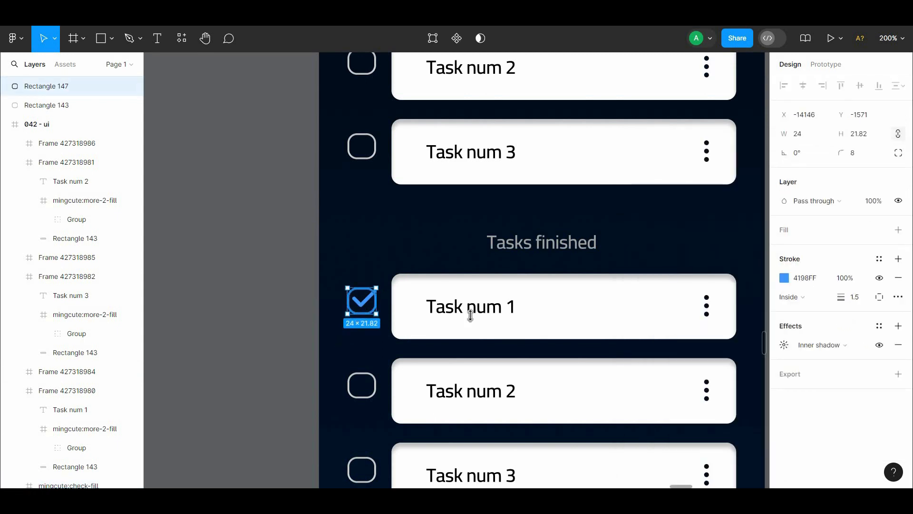
{"action": "left_click", "coordinate": [784, 278]}
{"action": "key", "text": "Escape"}
Step: Bring the check mark to the front of the 042 - ui frame and shift it off the first finished task's checkbox
{"action": "left_click", "coordinate": [365, 301]}
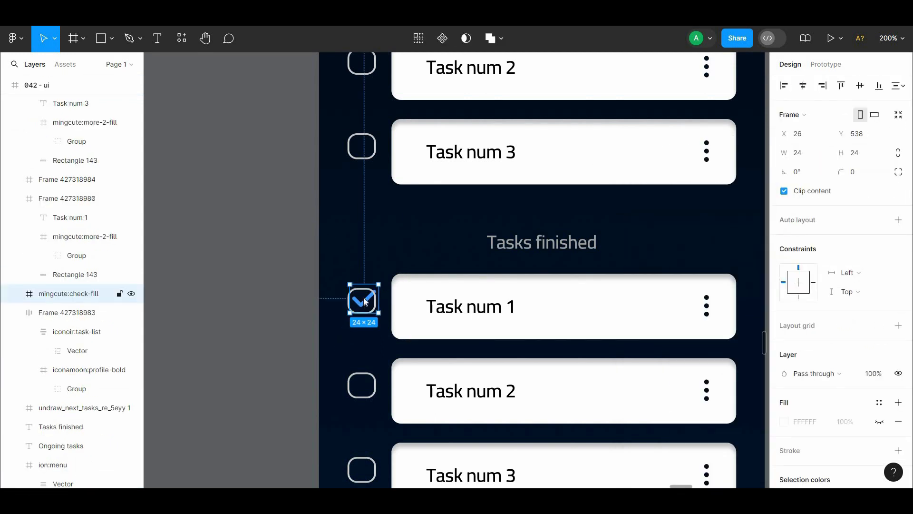
{"action": "right_click", "coordinate": [366, 302]}
{"action": "left_click", "coordinate": [400, 206]}
{"action": "mouse_move", "coordinate": [364, 302]}
{"action": "left_mouse_down"}
{"action": "mouse_move", "coordinate": [356, 273]}
{"action": "mouse_move", "coordinate": [363, 304]}
{"action": "mouse_move", "coordinate": [362, 278]}
{"action": "mouse_move", "coordinate": [373, 308]}
{"action": "left_mouse_up"}
{"action": "right_click", "coordinate": [361, 276]}
{"action": "left_click", "coordinate": [386, 207]}
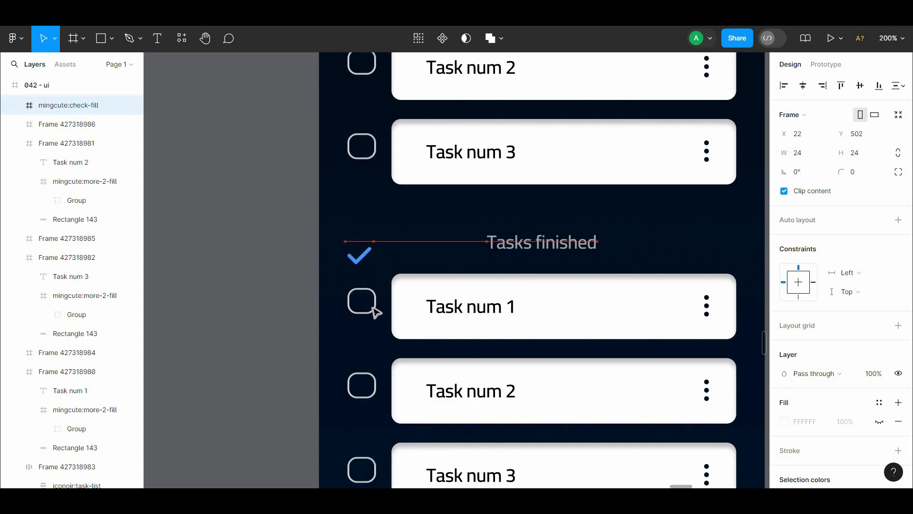
Step: Try sending the first finished task's checkbox to the back of the layer order
{"action": "left_click", "coordinate": [373, 307]}
{"action": "right_click", "coordinate": [371, 306]}
{"action": "left_click", "coordinate": [383, 249]}
{"action": "left_click", "coordinate": [359, 255]}
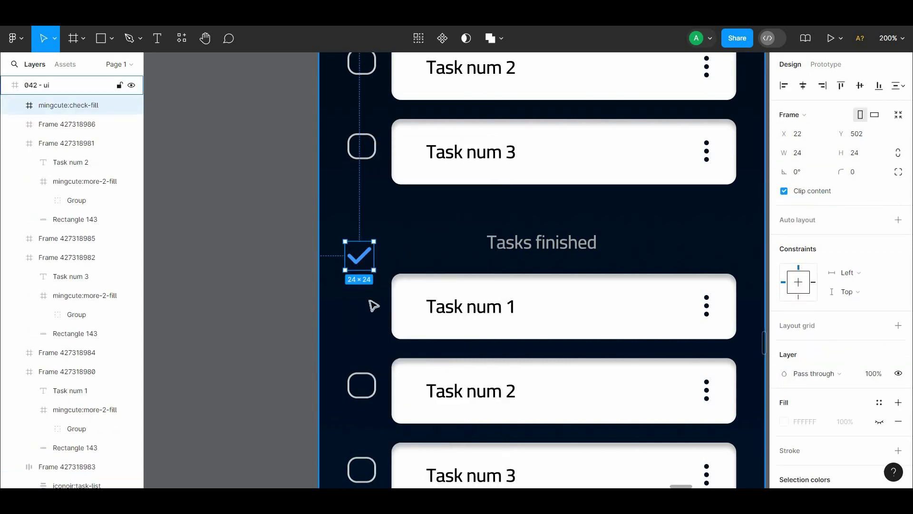
{"action": "key", "text": "ctrl+z"}
{"action": "left_click", "coordinate": [368, 308]}
{"action": "key", "text": "ctrl+z"}
{"action": "key", "text": "ctrl+z"}
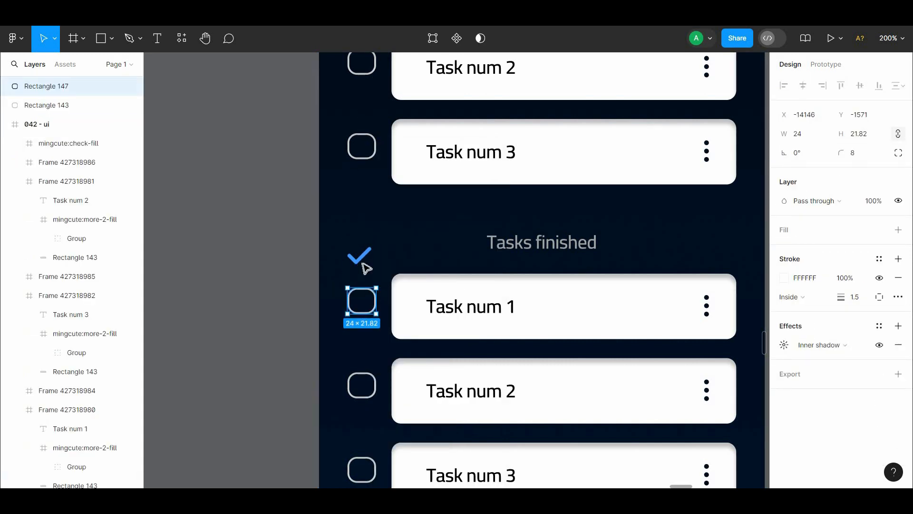
Step: Move the Rectangle 147 and Rectangle 143 checkbox layers into the 042 - ui frame, beneath the check-fill layer
{"action": "left_click", "coordinate": [360, 257]}
{"action": "left_click", "coordinate": [47, 105]}
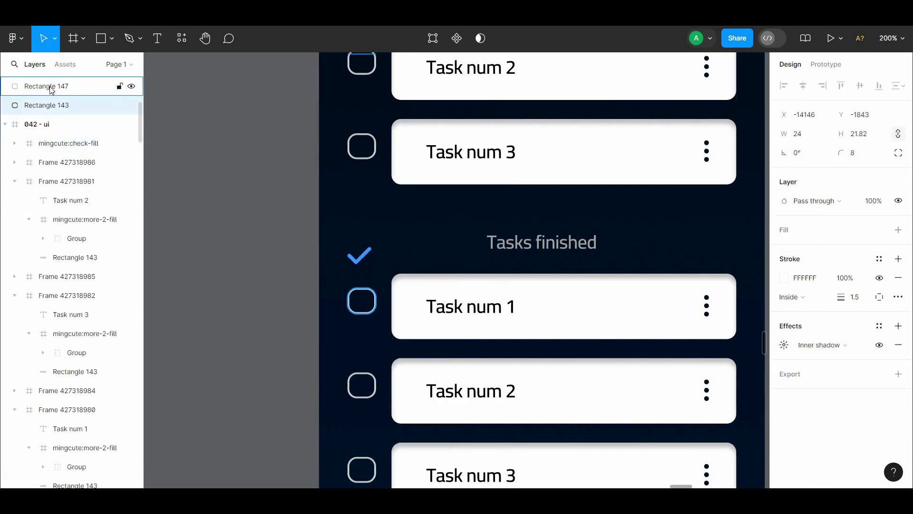
{"action": "left_click_drag", "start_coordinate": [359, 256], "coordinate": [347, 320]}
{"action": "left_click", "coordinate": [362, 319]}
{"action": "left_click", "coordinate": [361, 311]}
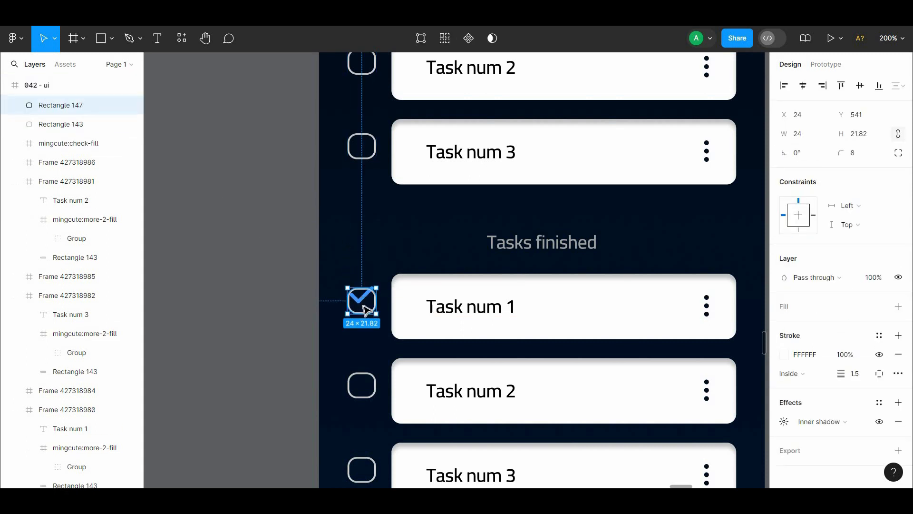
{"action": "left_click", "coordinate": [71, 125], "text": "shift"}
{"action": "left_click_drag", "start_coordinate": [67, 107], "coordinate": [71, 181]}
Step: Position the check mark over the first finished task's checkbox and align their horizontal centers
{"action": "left_click", "coordinate": [369, 299]}
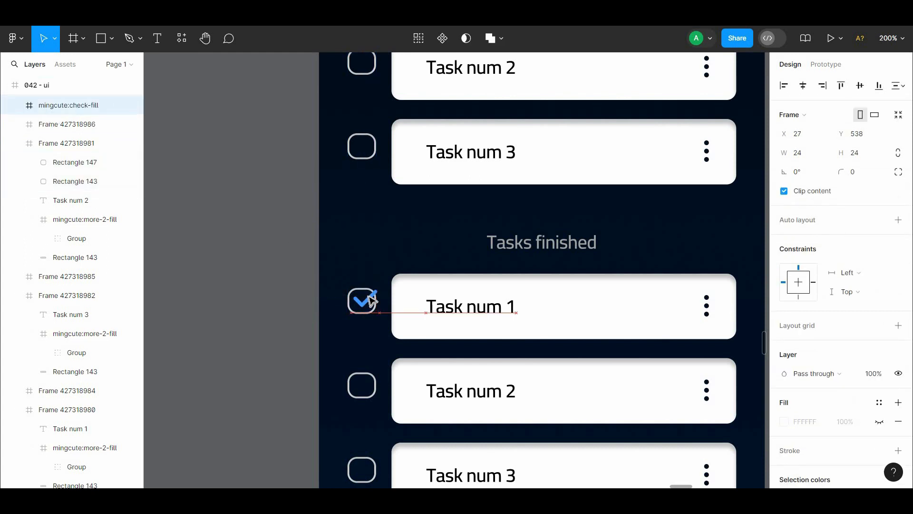
{"action": "left_click_drag", "start_coordinate": [370, 297], "coordinate": [369, 297]}
{"action": "left_click", "coordinate": [285, 246]}
{"action": "left_click_drag", "start_coordinate": [286, 246], "coordinate": [270, 155]}
{"action": "left_click_drag", "start_coordinate": [348, 213], "coordinate": [346, 204]}
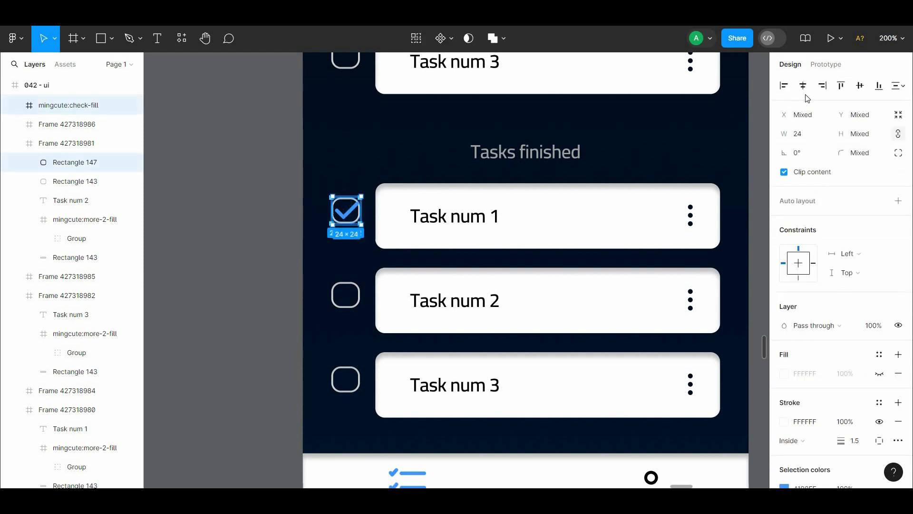
{"action": "left_click", "coordinate": [803, 87]}
{"action": "left_click", "coordinate": [335, 181]}
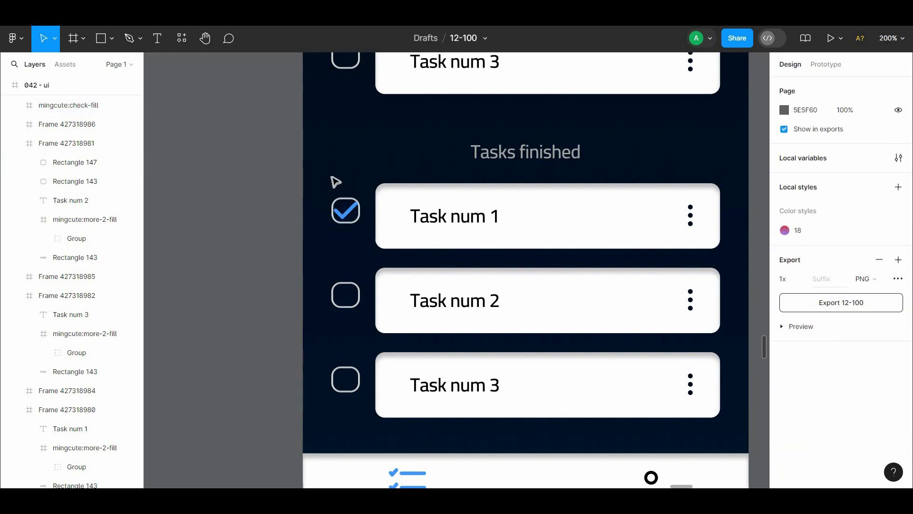
{"action": "left_click", "coordinate": [352, 251]}
Step: Copy the blue check mark onto the checkboxes of the second and third finished tasks
{"action": "left_click", "coordinate": [350, 216]}
{"action": "key", "text": "k"}
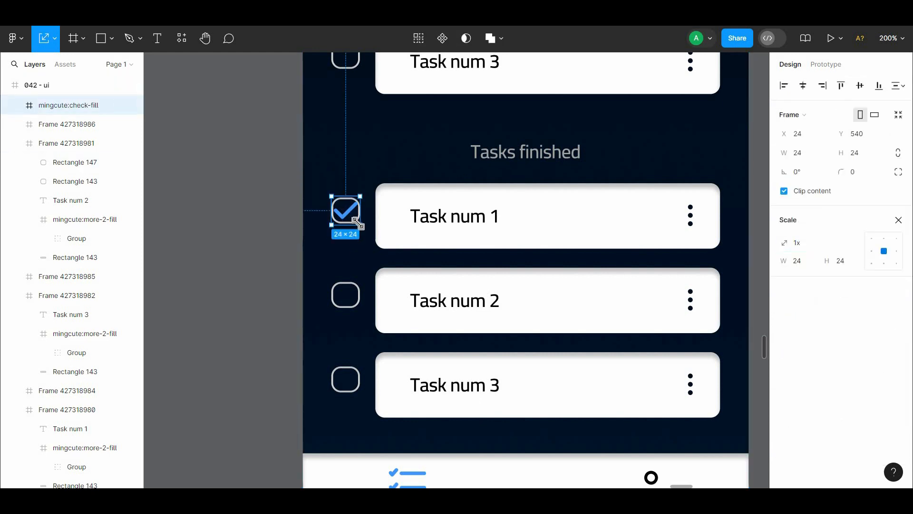
{"action": "left_click_drag", "start_coordinate": [360, 225], "coordinate": [350, 385]}
{"action": "scroll", "coordinate": [345, 255], "scroll_direction": "down", "scroll_amount": 1}
{"action": "key", "text": "Delete"}
{"action": "left_click_drag", "start_coordinate": [313, 130], "coordinate": [354, 361]}
{"action": "key", "text": "ctrl+z"}
{"action": "left_click", "coordinate": [317, 344]}
{"action": "key", "text": "ctrl+minus"}
Step: Change the finished task cards' labels to Task num 7, Task num 8 and Task num 9
{"action": "left_click", "coordinate": [476, 234]}
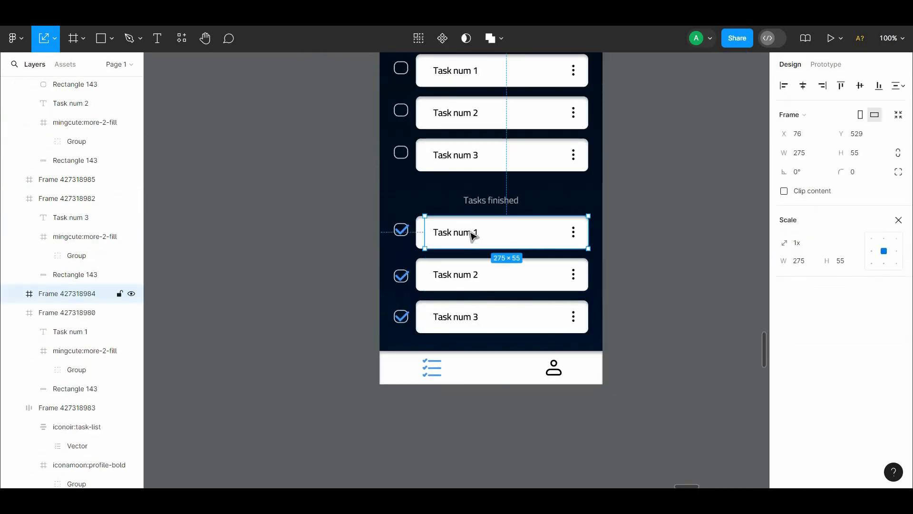
{"action": "double_click", "coordinate": [474, 232]}
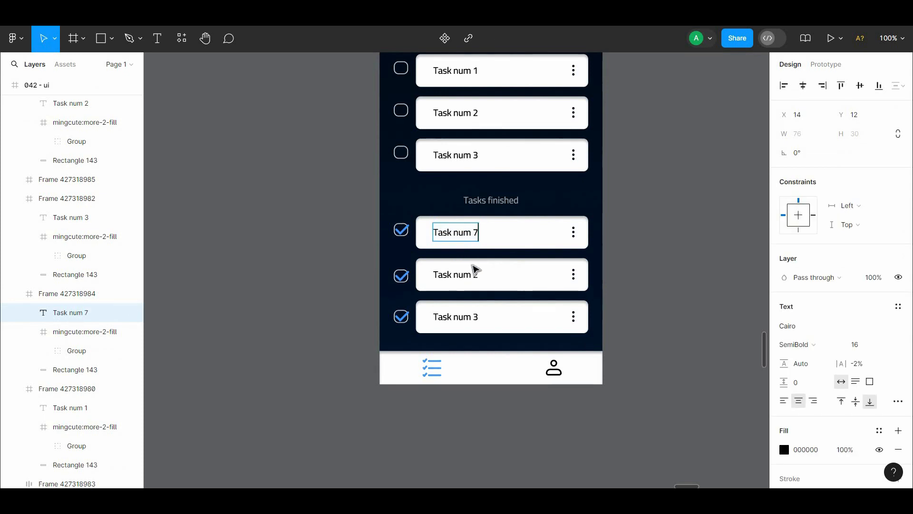
{"action": "double_click", "coordinate": [478, 276]}
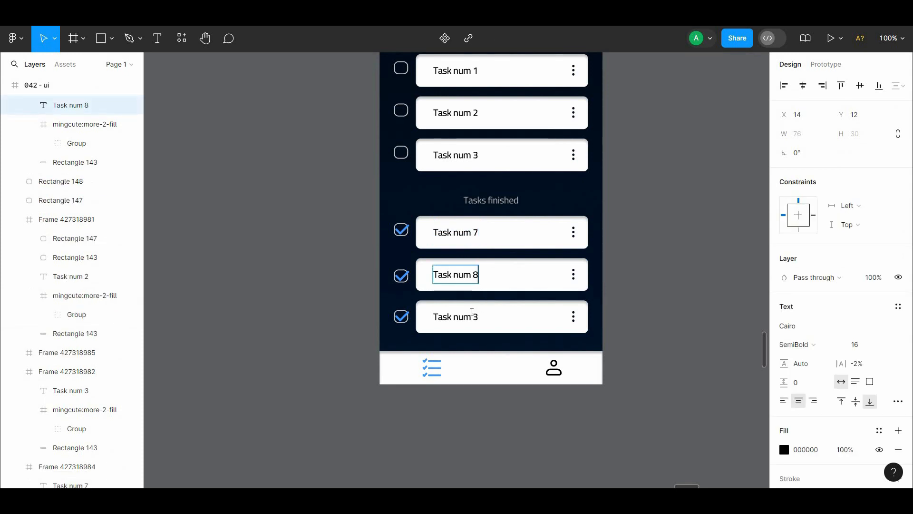
{"action": "double_click", "coordinate": [473, 315]}
{"action": "type", "text": "9"}
{"action": "left_click", "coordinate": [623, 253]}
Step: Try a linear gradient in place of the white FFFFFF selection color across the whole 042 - ui frame
{"action": "scroll", "coordinate": [540, 298], "scroll_direction": "up", "scroll_amount": 3}
{"action": "scroll", "coordinate": [541, 298], "scroll_direction": "right", "scroll_amount": 3}
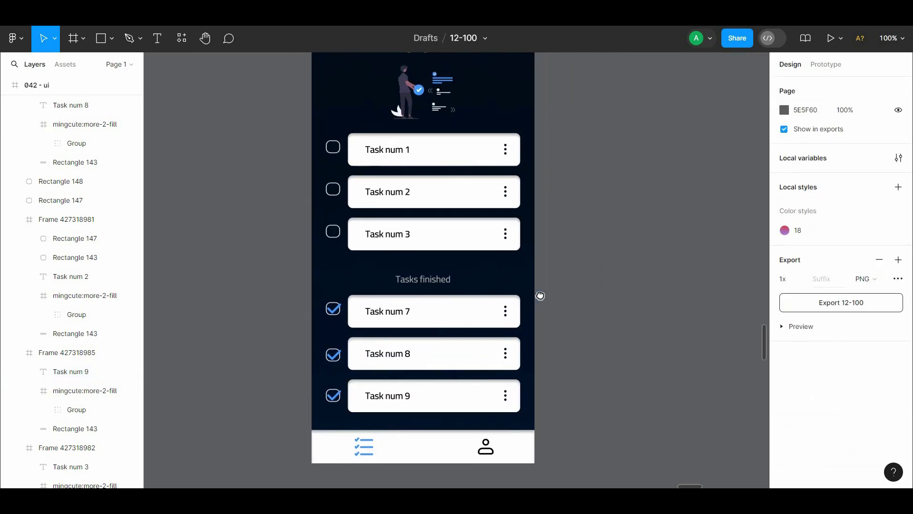
{"action": "key", "text": "minus"}
{"action": "scroll", "coordinate": [476, 229], "scroll_direction": "right", "scroll_amount": 1}
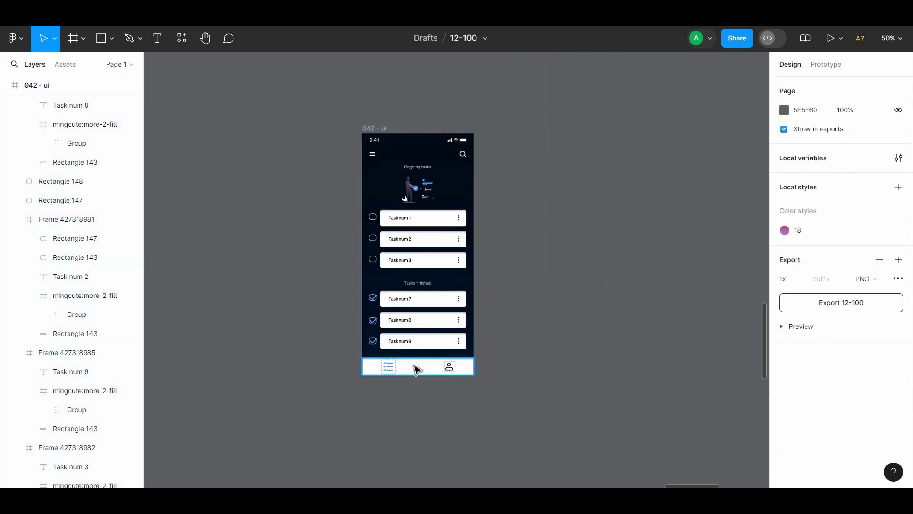
{"action": "key", "text": "plus"}
{"action": "key", "text": "minus"}
{"action": "left_click", "coordinate": [368, 128]}
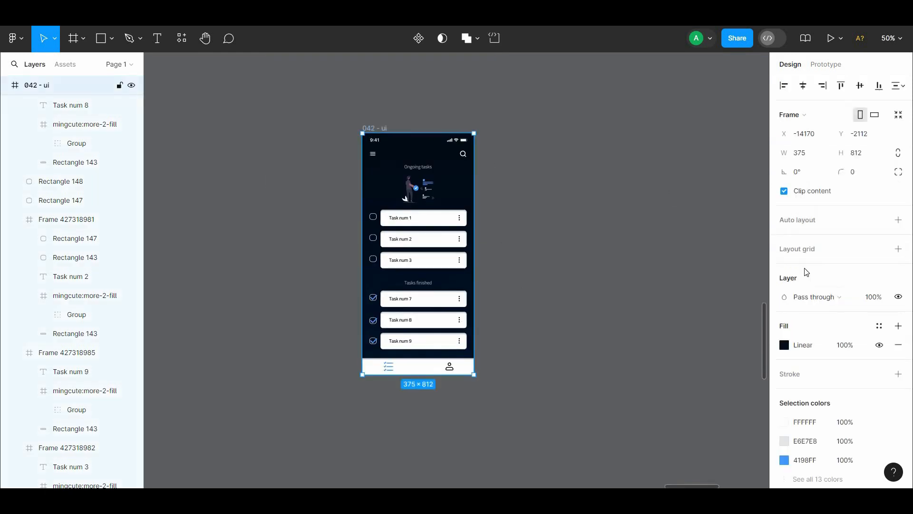
{"action": "left_click", "coordinate": [784, 422]}
{"action": "left_click", "coordinate": [658, 172]}
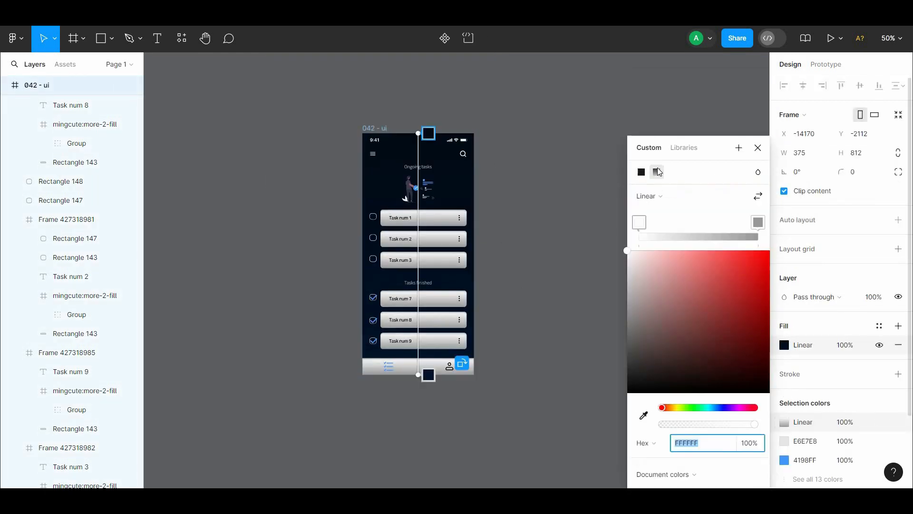
{"action": "left_click", "coordinate": [759, 155]}
{"action": "left_click", "coordinate": [718, 186]}
{"action": "key", "text": "ctrl+z"}
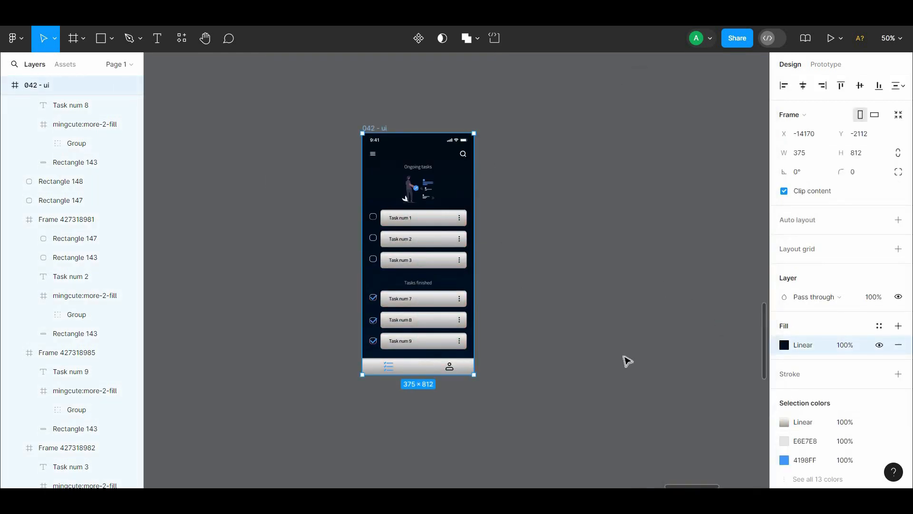
Step: Set the end stop of the linear gradient shared by the task cards and bottom navigation bar to light blue CFE5FF
{"action": "left_click", "coordinate": [784, 422]}
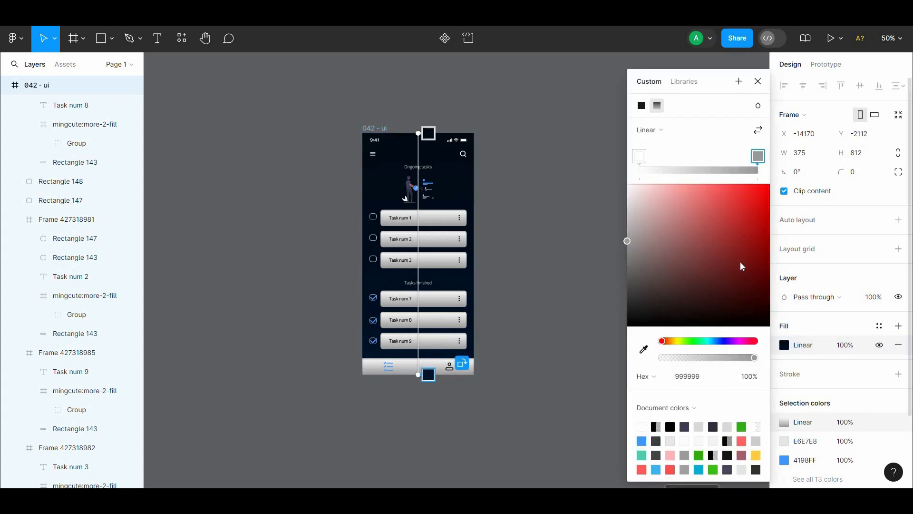
{"action": "left_click", "coordinate": [642, 441]}
{"action": "left_click_drag", "start_coordinate": [709, 198], "coordinate": [654, 174]}
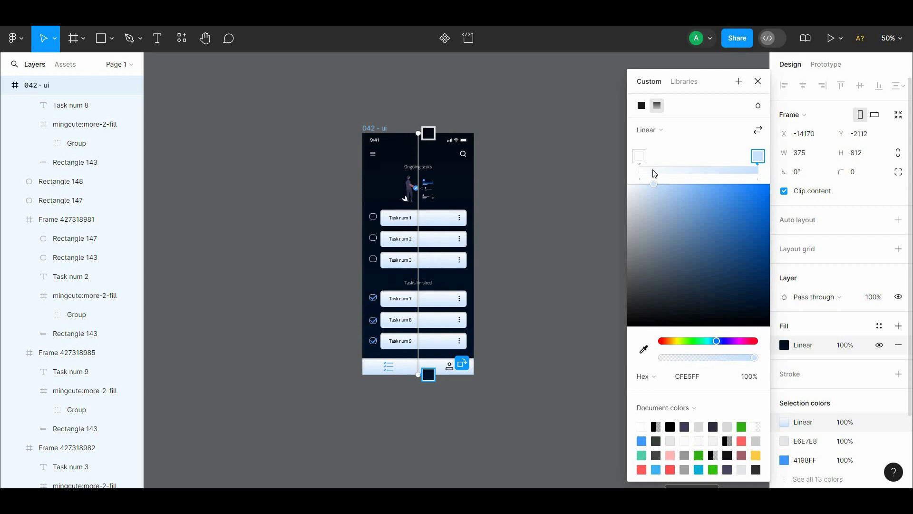
{"action": "left_click", "coordinate": [548, 198]}
Step: Inspect the recolored task cards and bottom navigation bar on the 042 - ui screen
{"action": "key", "text": "ctrl+plus"}
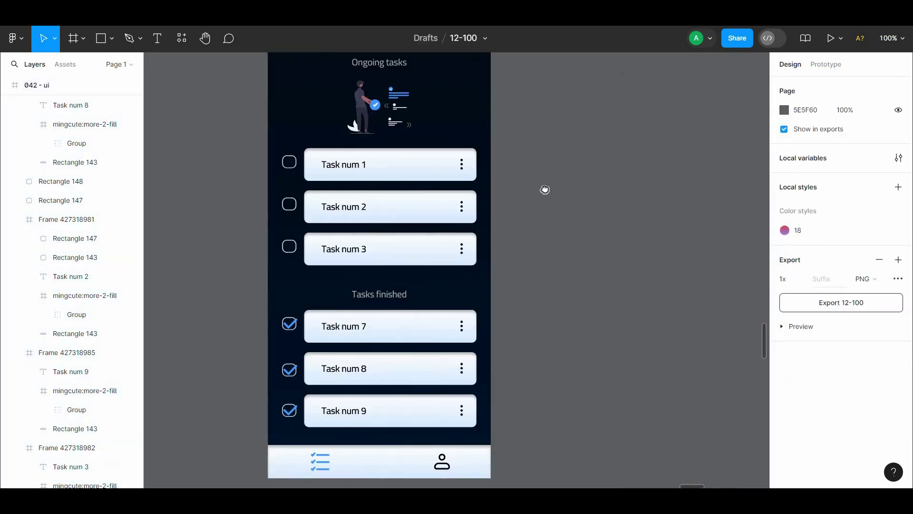
{"action": "left_click_drag", "start_coordinate": [545, 191], "coordinate": [574, 267]}
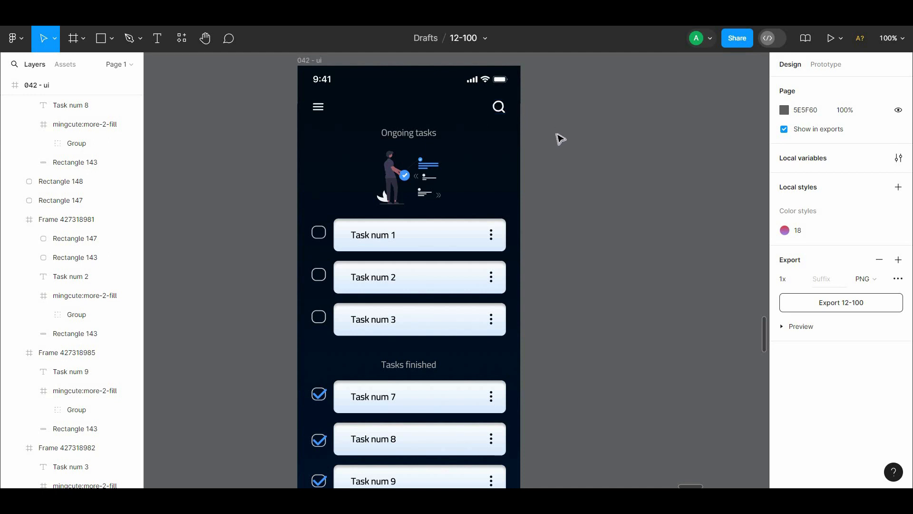
{"action": "scroll", "coordinate": [587, 114], "scroll_direction": "down", "scroll_amount": 3}
{"action": "left_click", "coordinate": [419, 431]}
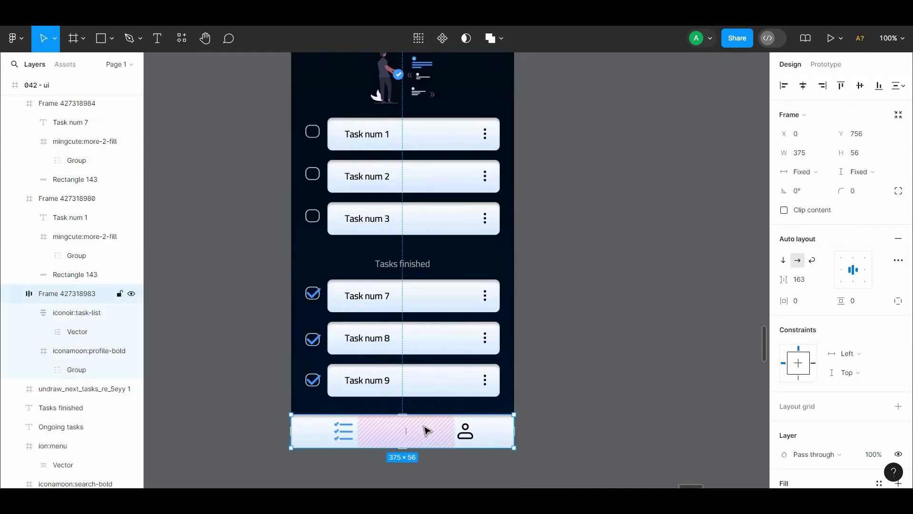
{"action": "left_click", "coordinate": [256, 339]}
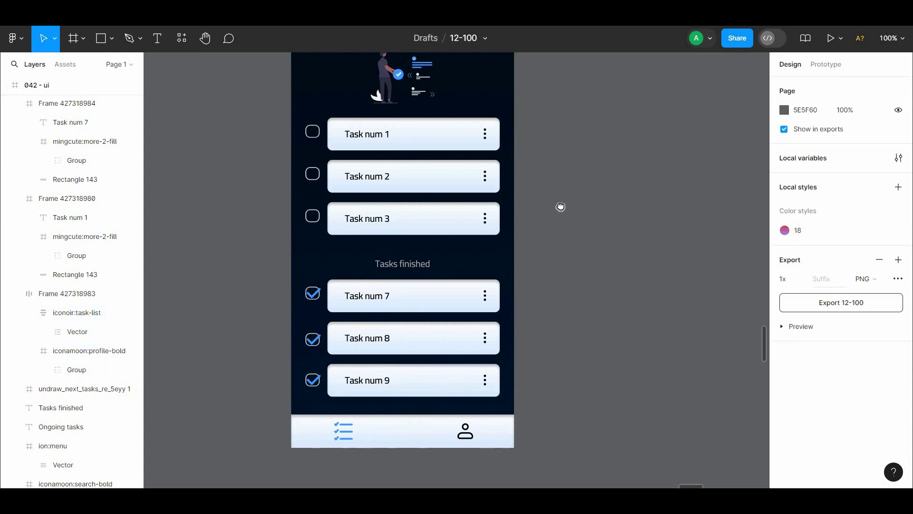
{"action": "scroll", "coordinate": [561, 206], "scroll_direction": "up", "scroll_amount": 4}
Step: Run the Artboard Mockups plugin and filter its mockups to Free
{"action": "left_click", "coordinate": [181, 39]}
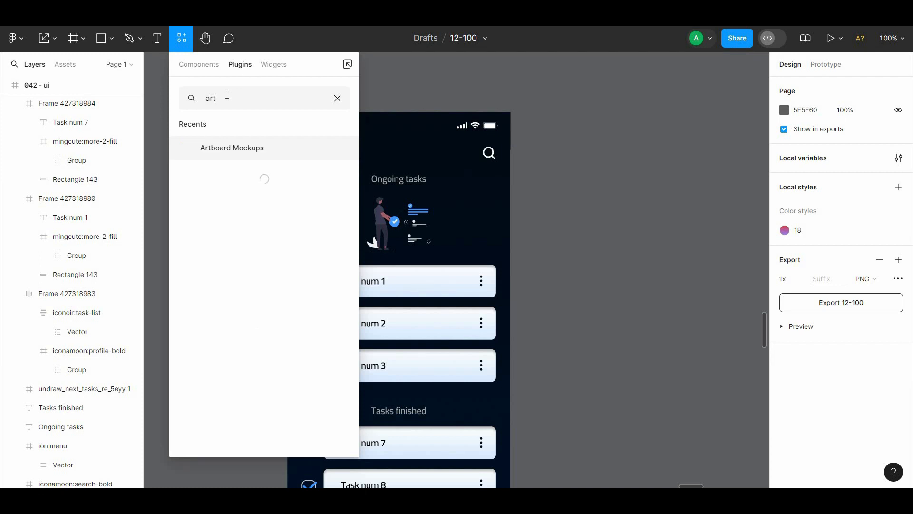
{"action": "left_click", "coordinate": [239, 148]}
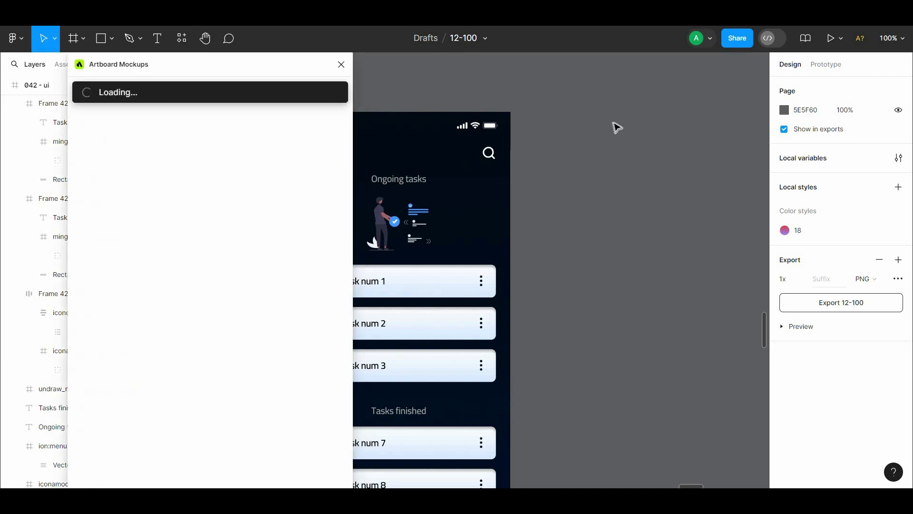
{"action": "left_click_drag", "start_coordinate": [559, 136], "coordinate": [564, 113]}
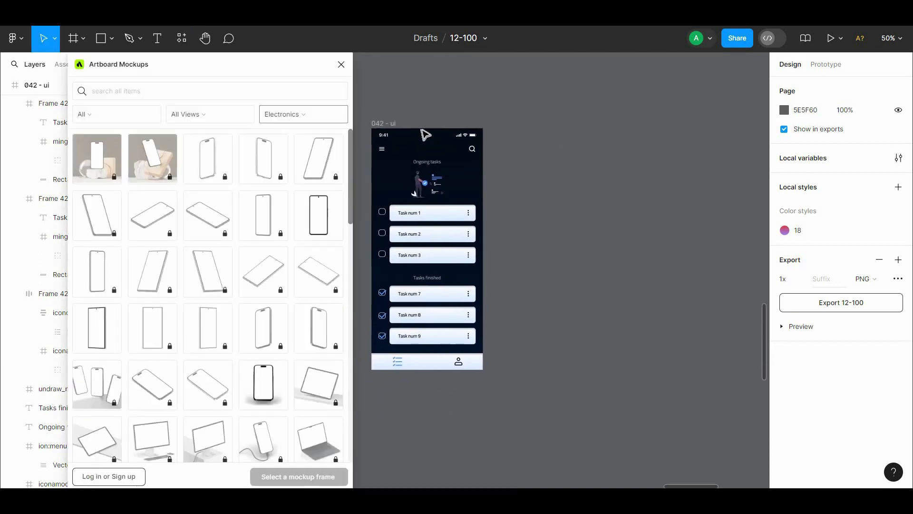
{"action": "left_click", "coordinate": [137, 123]}
{"action": "left_click", "coordinate": [92, 149]}
Step: Move the 042 - ui frame upward to free canvas space for a mockup
{"action": "left_click_drag", "start_coordinate": [267, 59], "coordinate": [293, 57]}
{"action": "left_click_drag", "start_coordinate": [385, 123], "coordinate": [400, 59]}
{"action": "left_click", "coordinate": [570, 189]}
{"action": "left_click_drag", "start_coordinate": [570, 188], "coordinate": [567, 163]}
{"action": "left_click", "coordinate": [552, 70]}
{"action": "key", "text": "Delete"}
{"action": "left_click_drag", "start_coordinate": [556, 96], "coordinate": [549, 122]}
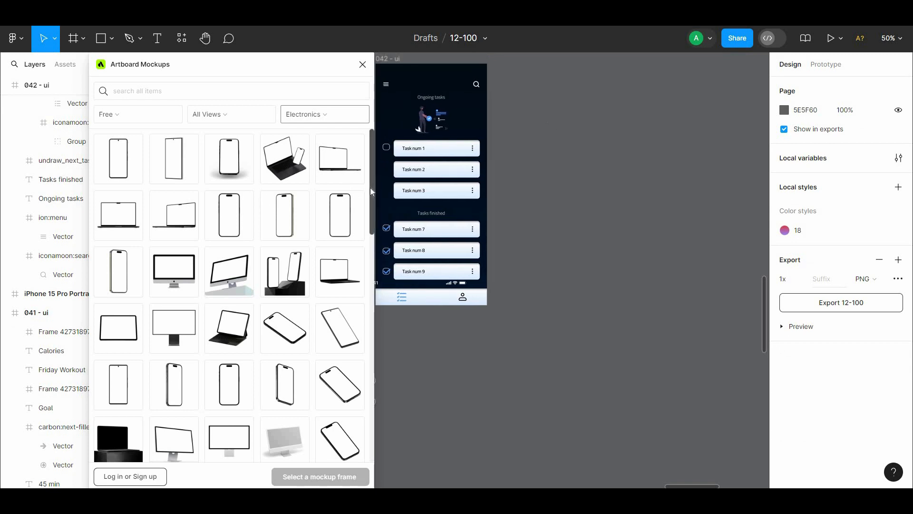
Step: Insert the free Space Black iPhone 14 Pro Mockup shown at an angle
{"action": "left_click_drag", "start_coordinate": [370, 187], "coordinate": [371, 213]}
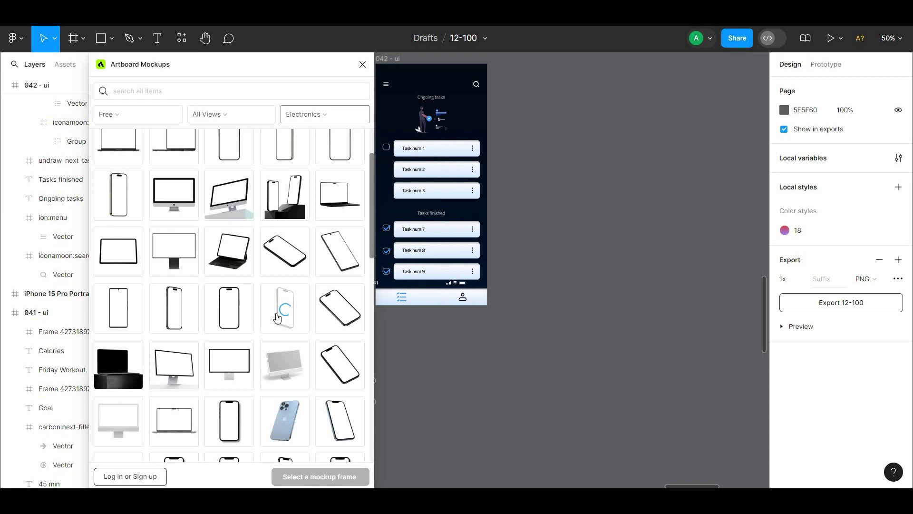
{"action": "left_click_drag", "start_coordinate": [514, 322], "coordinate": [607, 372]}
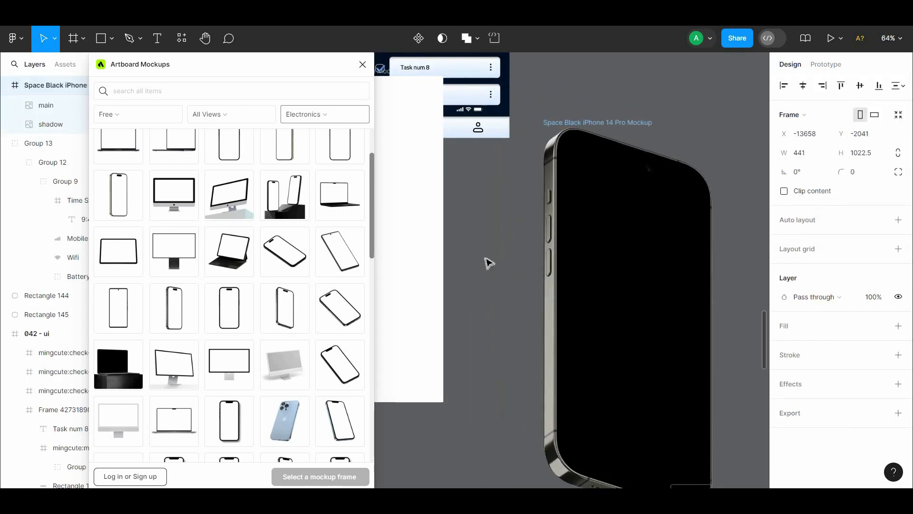
{"action": "left_click", "coordinate": [469, 247]}
Step: Place a copy of the 042 - ui frame inside the Space Black iPhone 14 Pro Mockup label frame at X 0, Y 0
{"action": "left_click_drag", "start_coordinate": [466, 243], "coordinate": [520, 303]}
{"action": "left_click_drag", "start_coordinate": [461, 210], "coordinate": [544, 306]}
{"action": "left_click_drag", "start_coordinate": [563, 120], "coordinate": [585, 337]}
{"action": "left_click_drag", "start_coordinate": [442, 105], "coordinate": [480, 397], "text": "alt"}
{"action": "left_click_drag", "start_coordinate": [525, 432], "coordinate": [492, 247]}
{"action": "scroll", "coordinate": [505, 279], "scroll_direction": "down", "scroll_amount": 3}
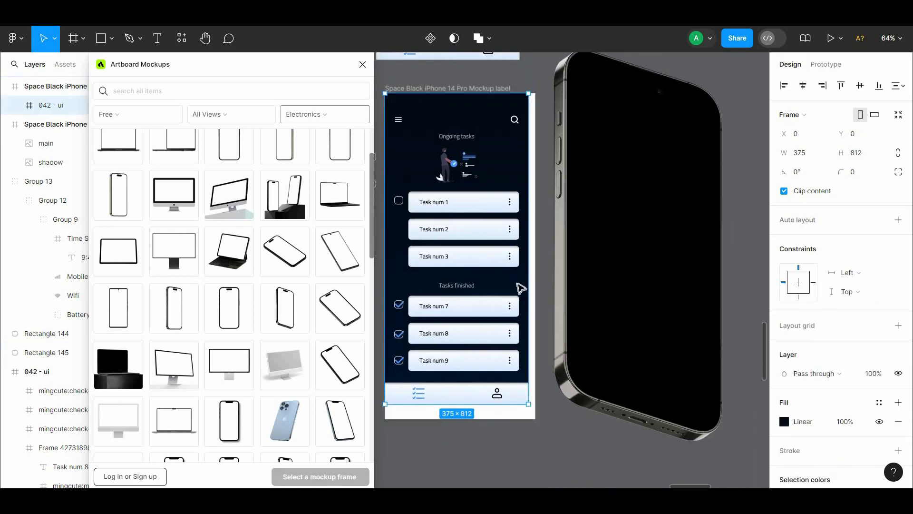
Step: Scale the copied 042 - ui frame proportionally to fill the mockup label frame
{"action": "key", "text": "k"}
{"action": "left_click_drag", "start_coordinate": [530, 405], "coordinate": [537, 420]}
{"action": "left_click", "coordinate": [555, 434]}
{"action": "left_click_drag", "start_coordinate": [532, 272], "coordinate": [544, 422]}
Step: Render the Space Black iPhone 14 Pro Mockup label frame onto the phone mockup
{"action": "left_click", "coordinate": [512, 242]}
{"action": "left_click_drag", "start_coordinate": [502, 304], "coordinate": [480, 253]}
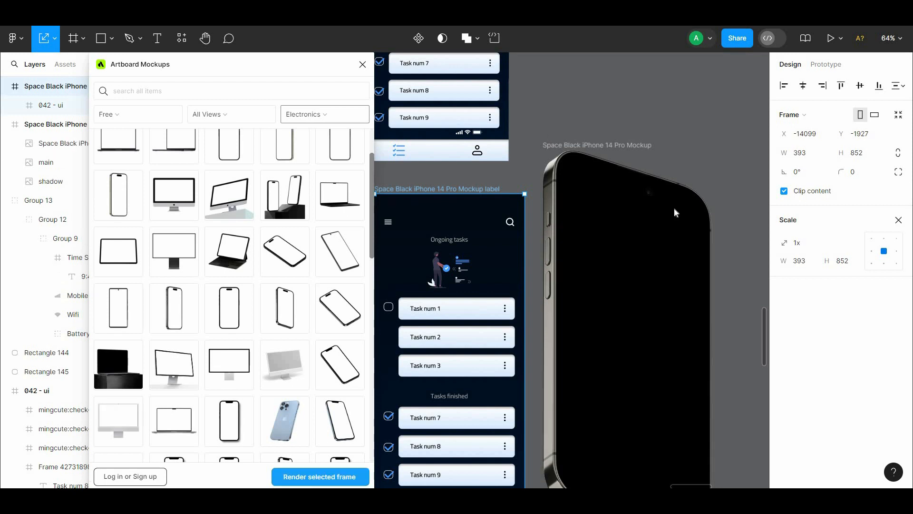
{"action": "left_click", "coordinate": [618, 124]}
{"action": "left_click_drag", "start_coordinate": [618, 125], "coordinate": [669, 405]}
Step: Move the status bar group back to the top of the original 042 - ui frame
{"action": "left_click_drag", "start_coordinate": [637, 103], "coordinate": [638, 142]}
{"action": "left_click_drag", "start_coordinate": [472, 334], "coordinate": [504, 148]}
{"action": "left_click_drag", "start_coordinate": [671, 172], "coordinate": [654, 141]}
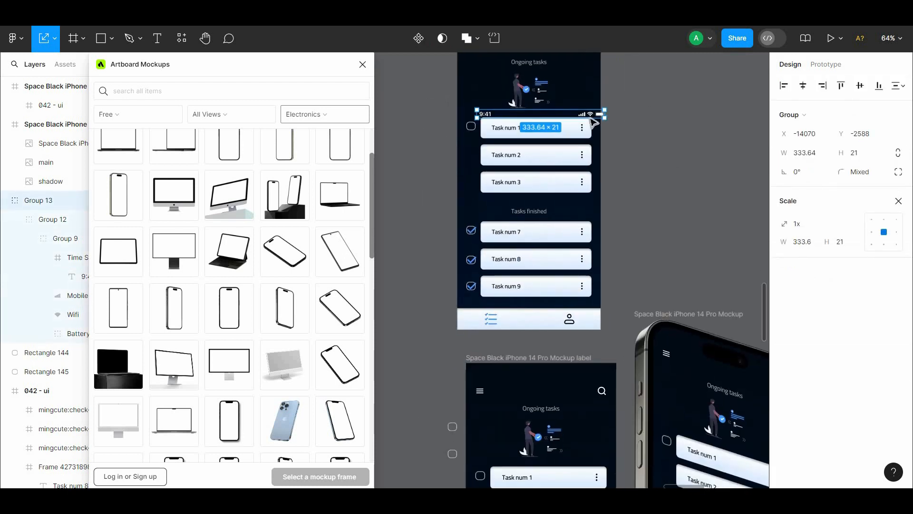
{"action": "left_click_drag", "start_coordinate": [626, 80], "coordinate": [625, 136]}
{"action": "left_click_drag", "start_coordinate": [601, 173], "coordinate": [591, 81]}
{"action": "left_click", "coordinate": [588, 78]}
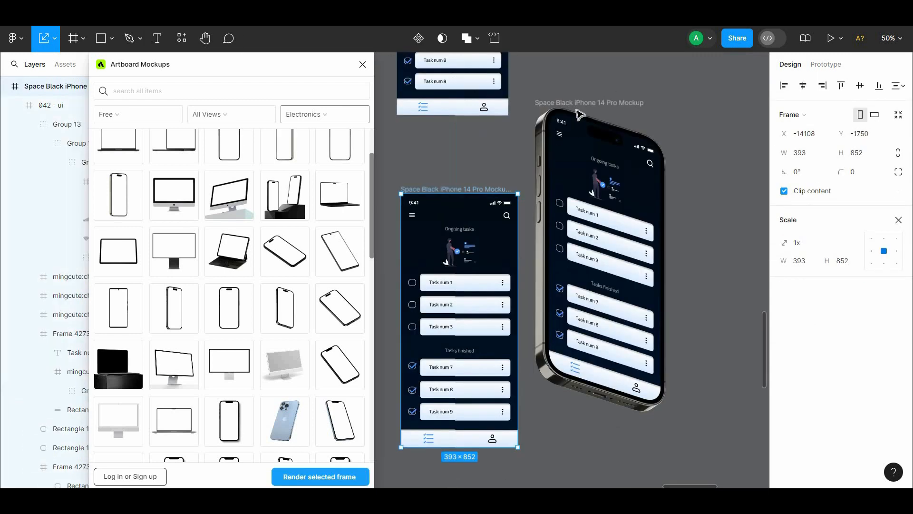
Step: Add the status bar and missing checkboxes to the mockup label frame and render the phone mockup again
{"action": "left_click_drag", "start_coordinate": [636, 122], "coordinate": [730, 149]}
{"action": "left_click_drag", "start_coordinate": [674, 102], "coordinate": [563, 98]}
{"action": "left_click", "coordinate": [429, 82]}
{"action": "left_click_drag", "start_coordinate": [429, 81], "coordinate": [416, 80]}
Step: Examine the rendered iPhone 14 Pro mockup up close, from the status bar down to the bottom navigation bar
{"action": "left_click_drag", "start_coordinate": [336, 69], "coordinate": [252, 67]}
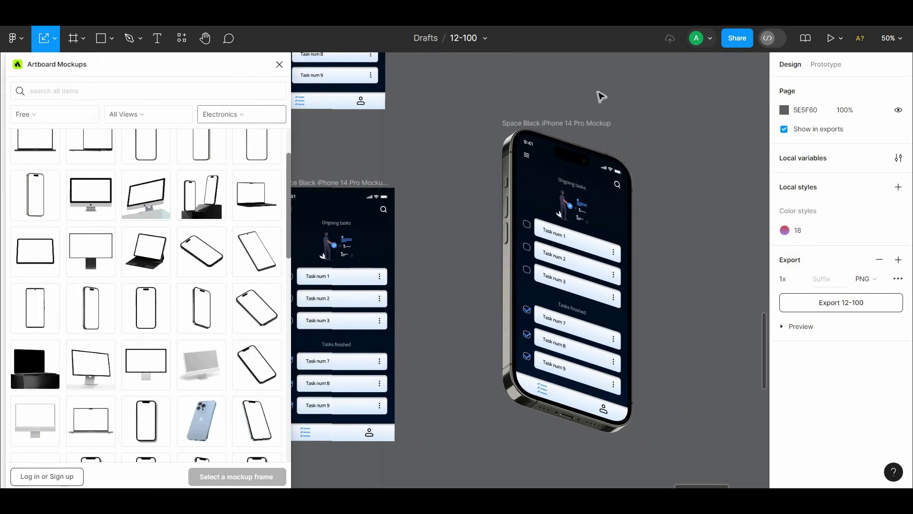
{"action": "scroll", "coordinate": [448, 198], "scroll_direction": "up", "scroll_amount": 5}
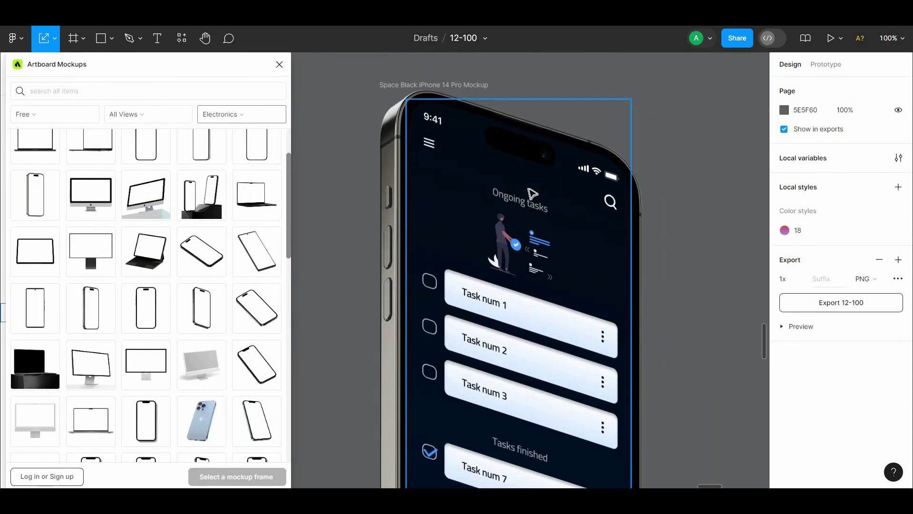
{"action": "left_click_drag", "start_coordinate": [705, 263], "coordinate": [706, 99]}
{"action": "scroll", "coordinate": [728, 149], "scroll_direction": "down", "scroll_amount": 5}
{"action": "scroll", "coordinate": [738, 252], "scroll_direction": "up", "scroll_amount": 3}
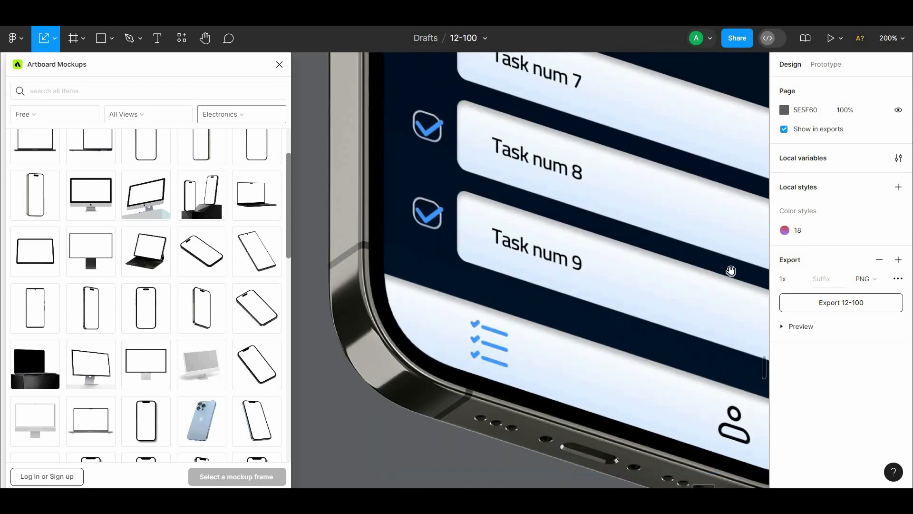